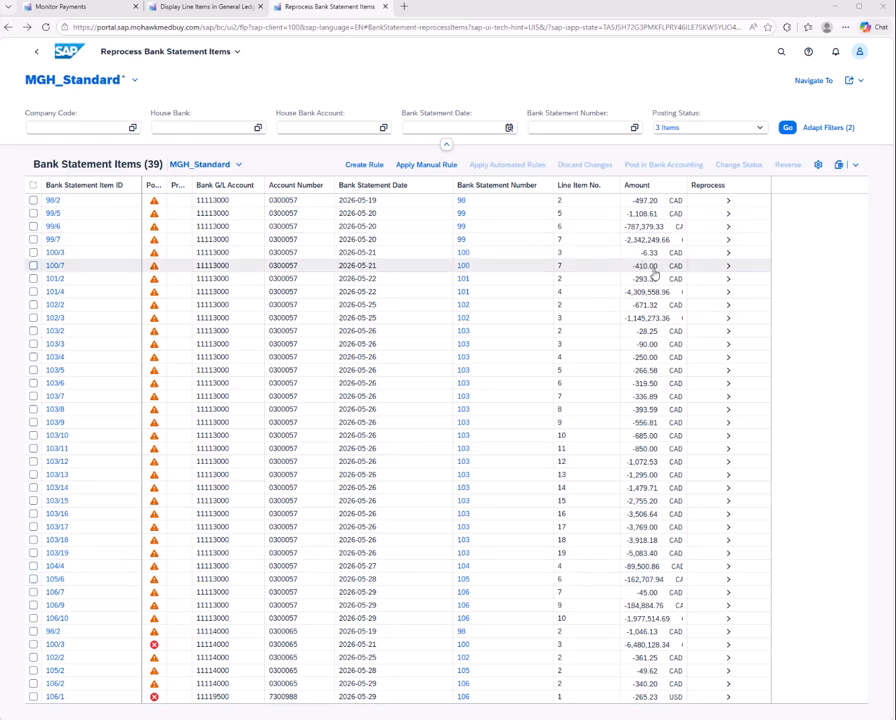
Open bank statement item 100/3 for reprocessing, view its posted documents and return to the item list
click(728, 253)
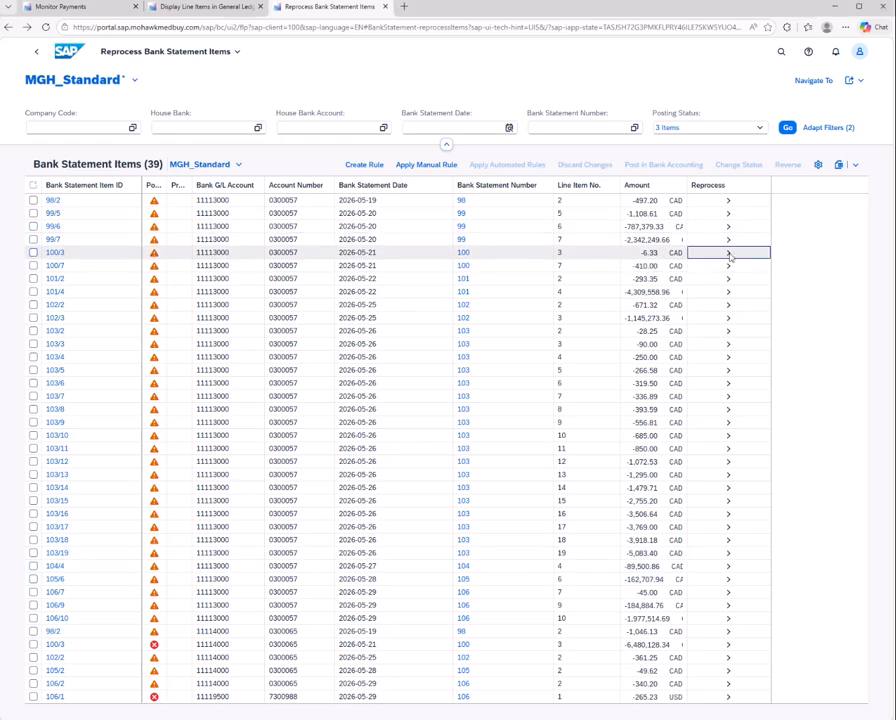
click(462, 392)
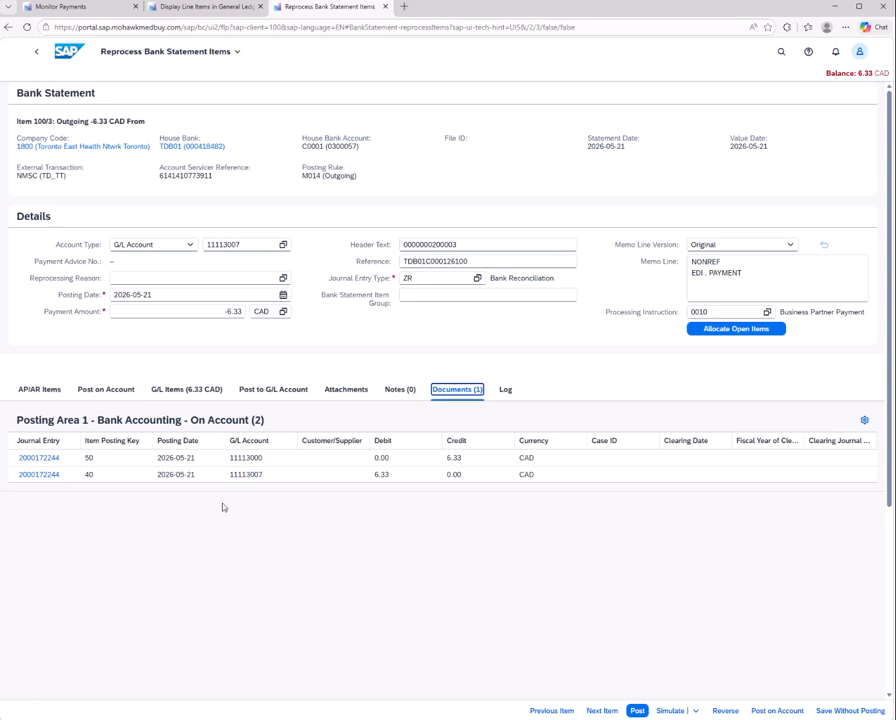
click(36, 51)
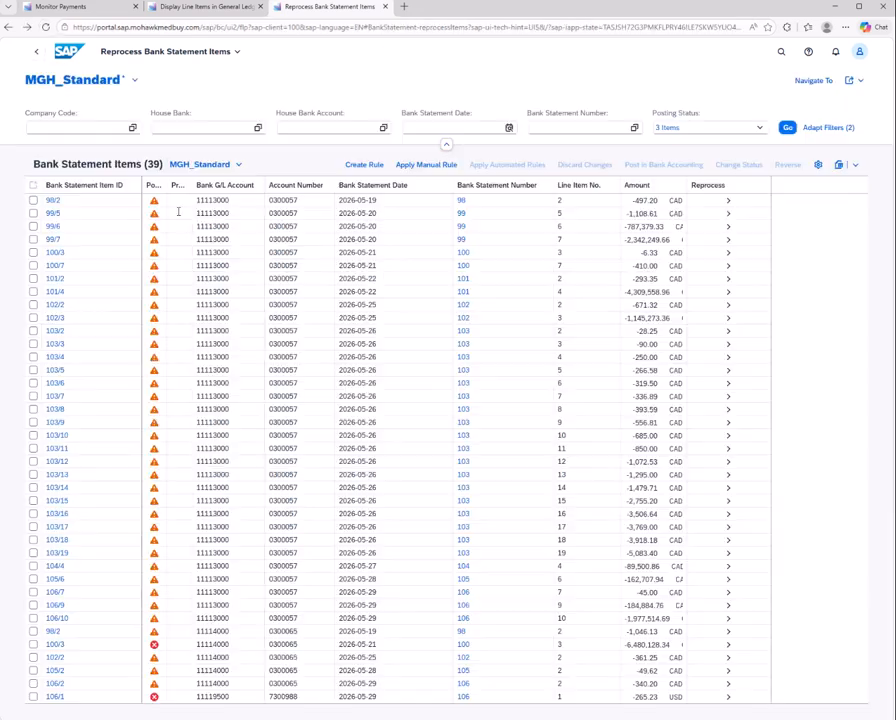
Reopen bank statement item 100/3 and compare the G/L accounts of the two lines in its posted journal entry
click(729, 255)
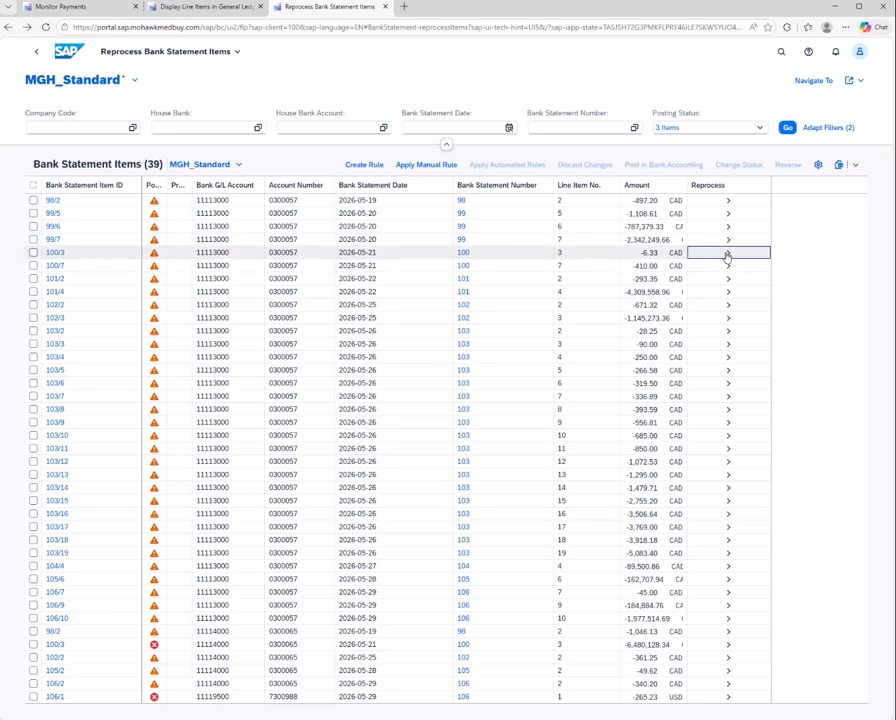
click(728, 255)
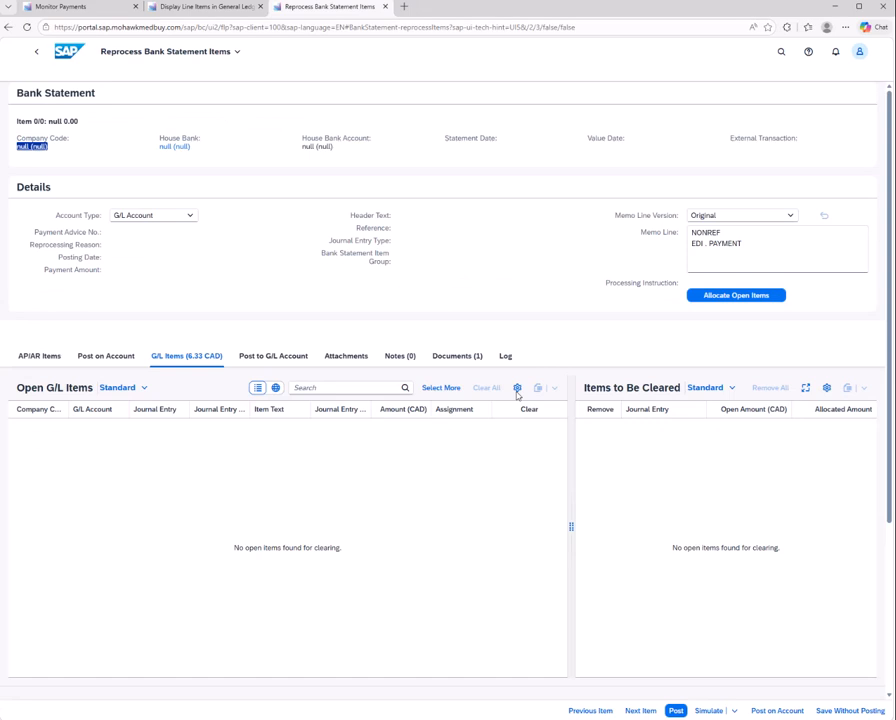
scroll(430, 420, down, 1)
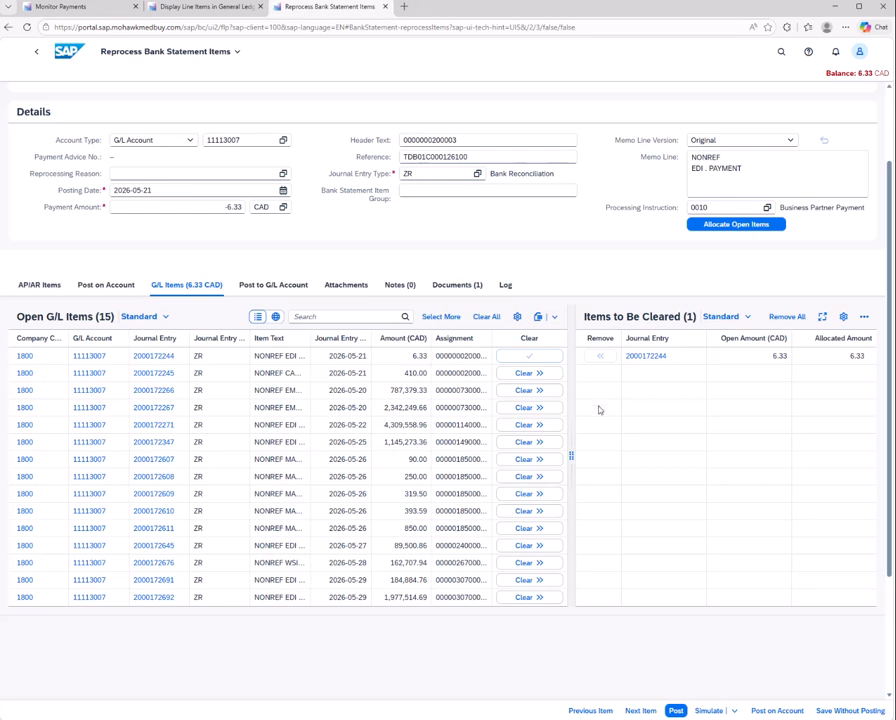
click(457, 285)
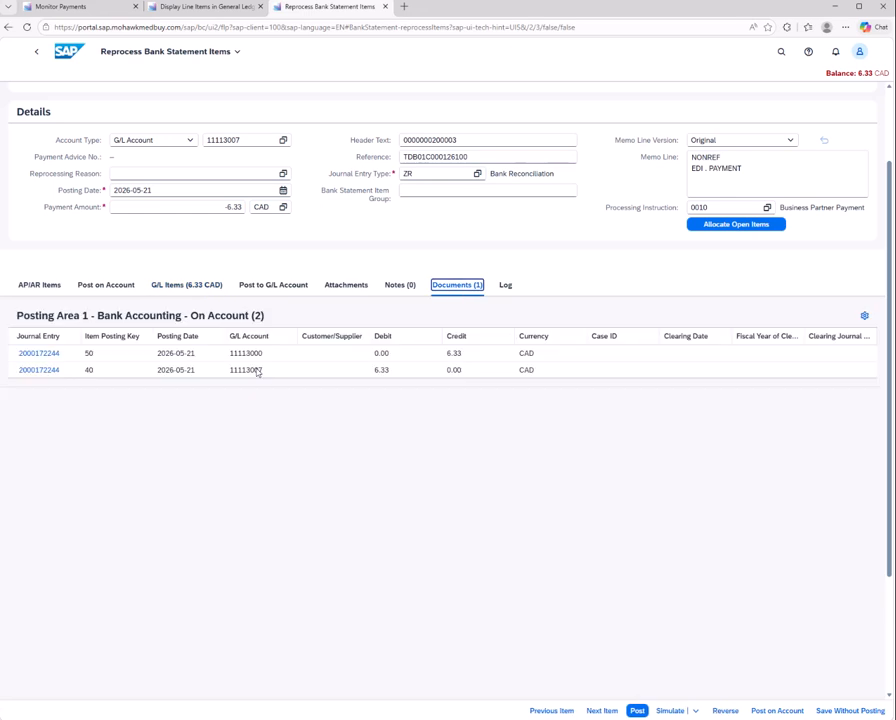
drag(246, 354, 263, 353)
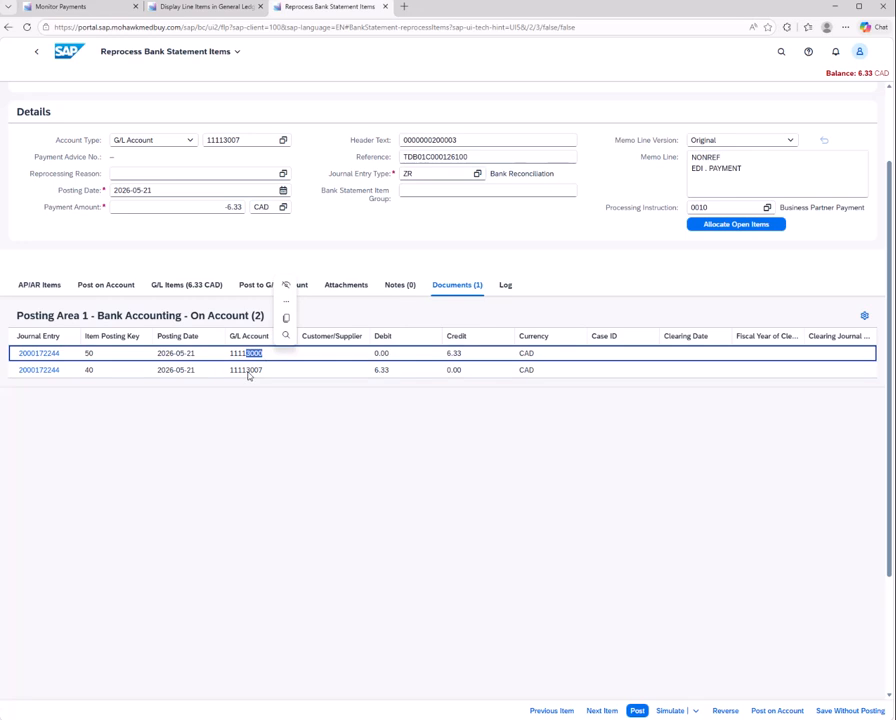
drag(246, 372, 268, 375)
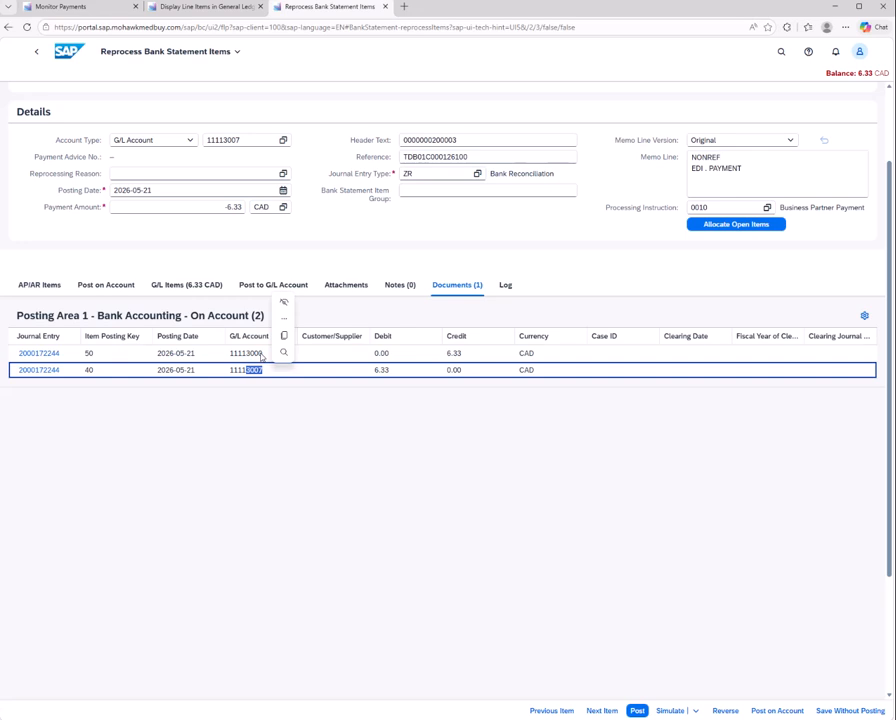
drag(261, 355, 251, 353)
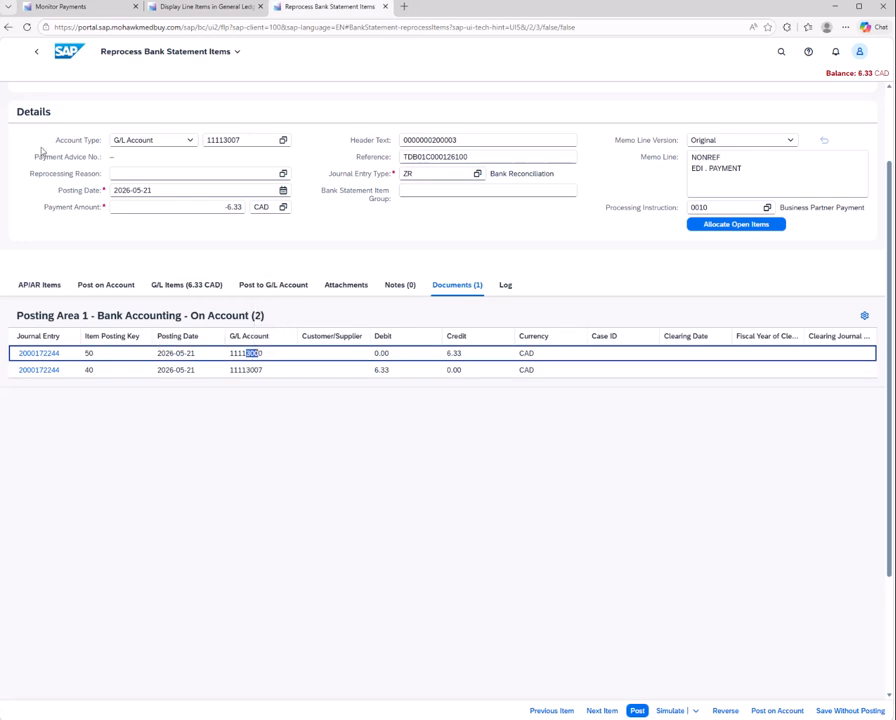
click(37, 55)
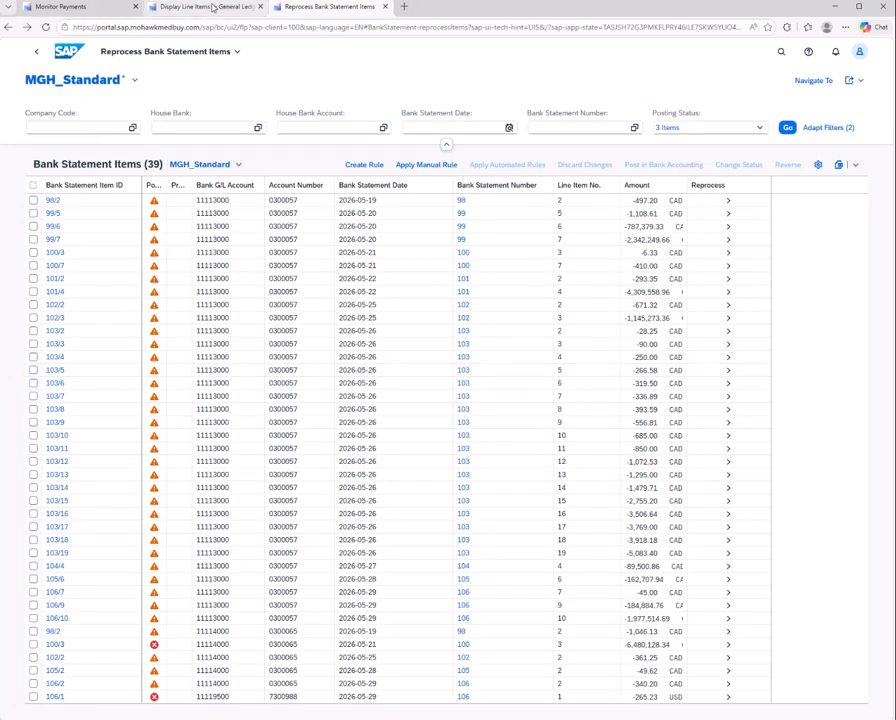
Expand the Bank Gen 1 Outgoing EFT and Outgoing wire transfers accounts in the general ledger line items and examine their open items
click(155, 7)
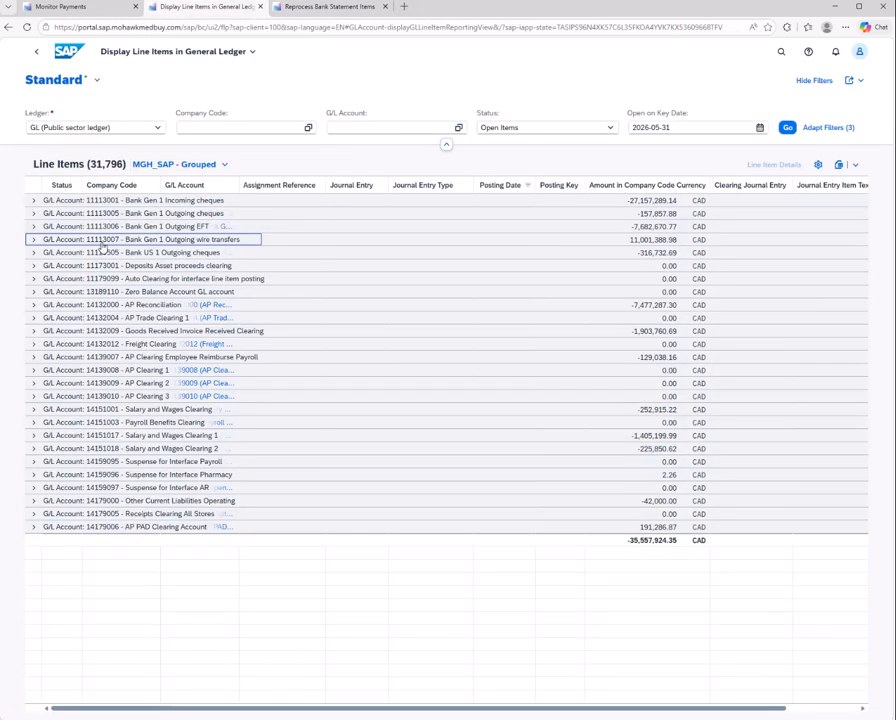
click(34, 227)
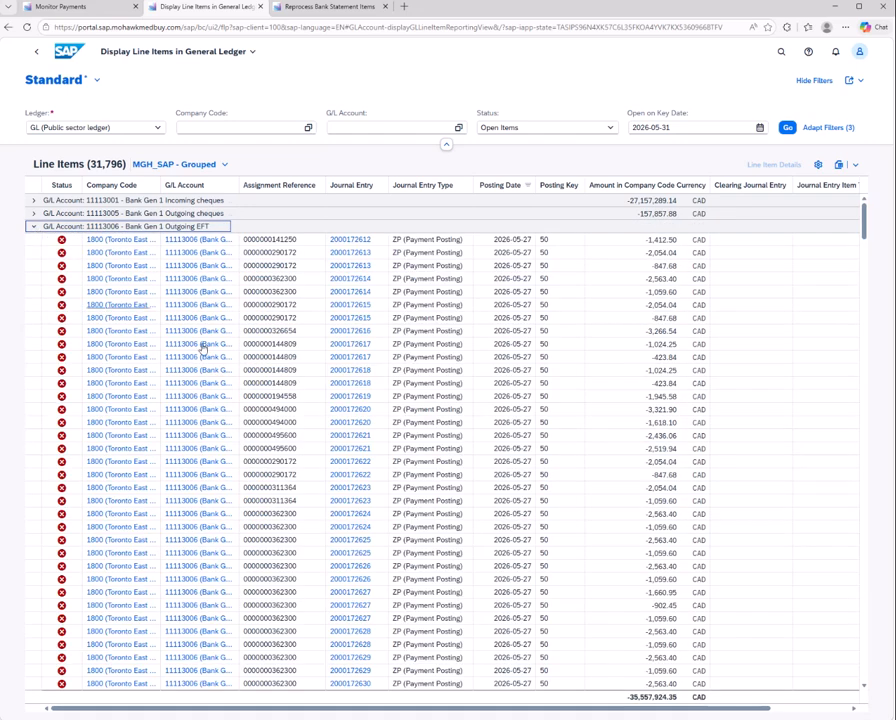
scroll(283, 428, down, 10)
scroll(283, 430, down, 10)
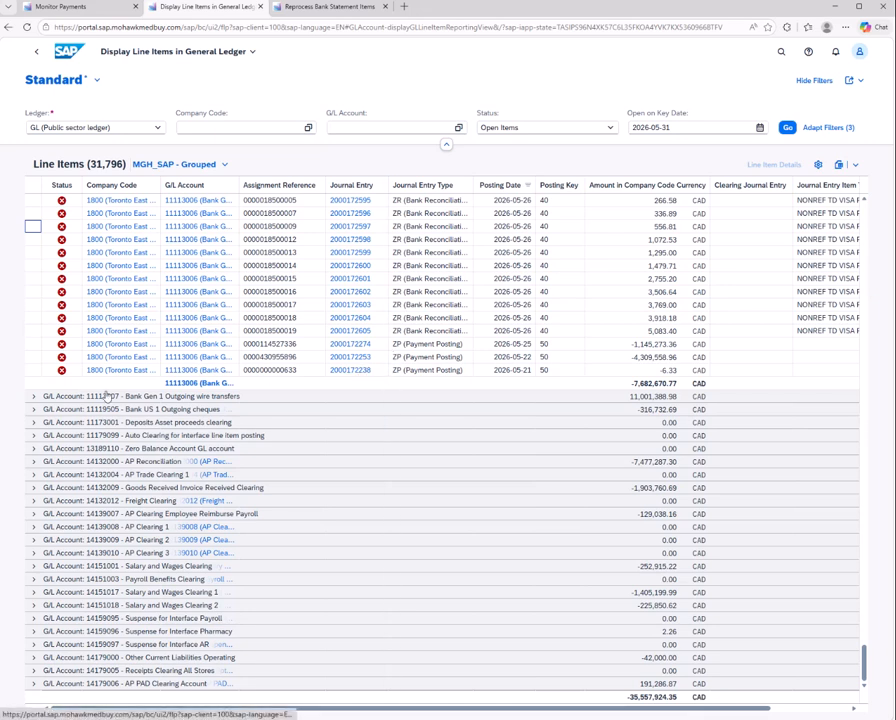
click(34, 397)
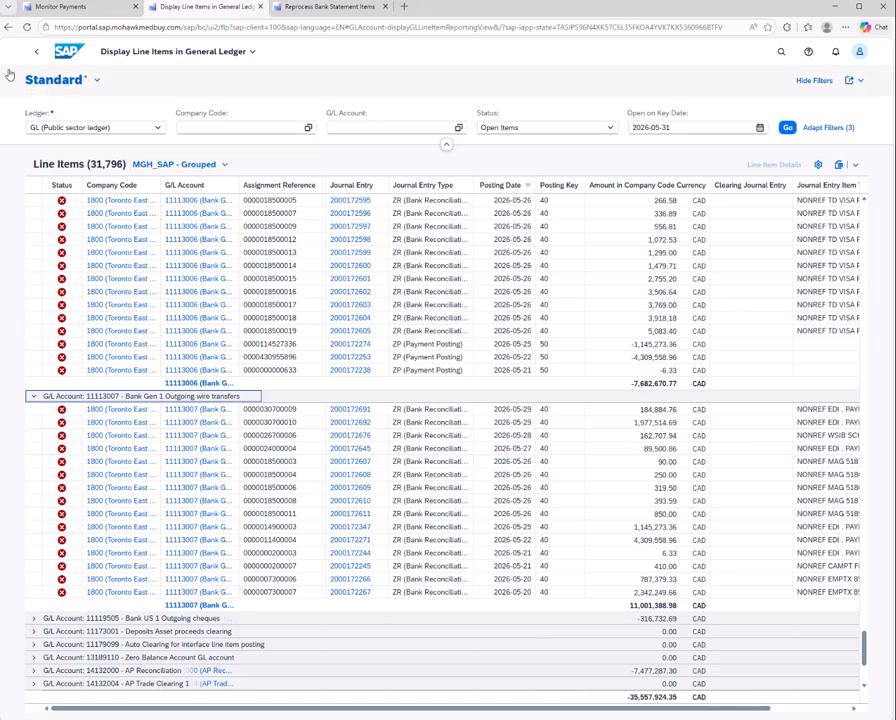
Check the payment batches in Monitor Payments, and reopen bank statement item 100/3 to examine its memo line
mouse_move(92, 12)
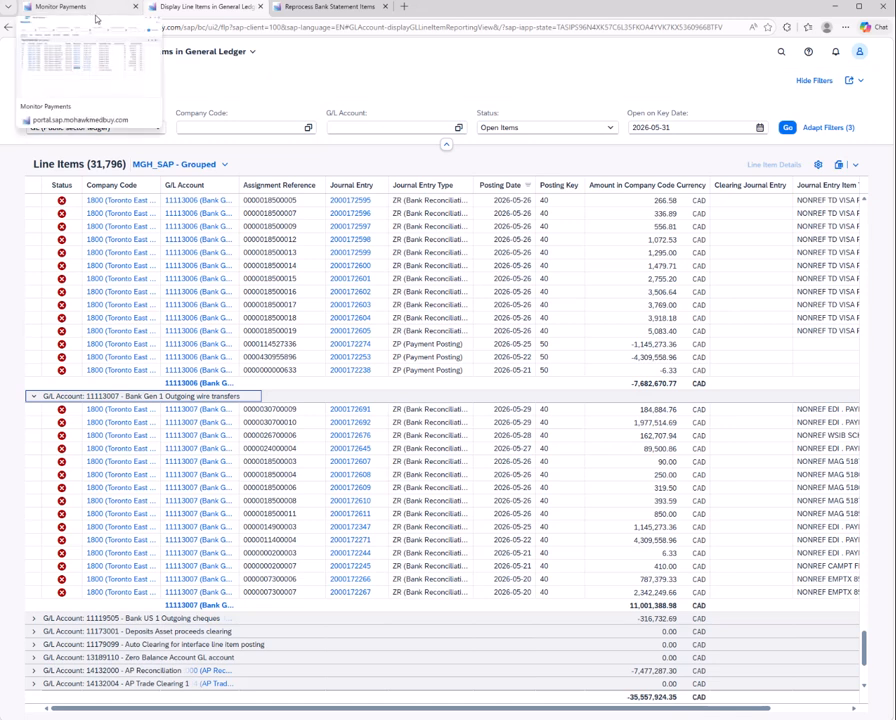
click(97, 12)
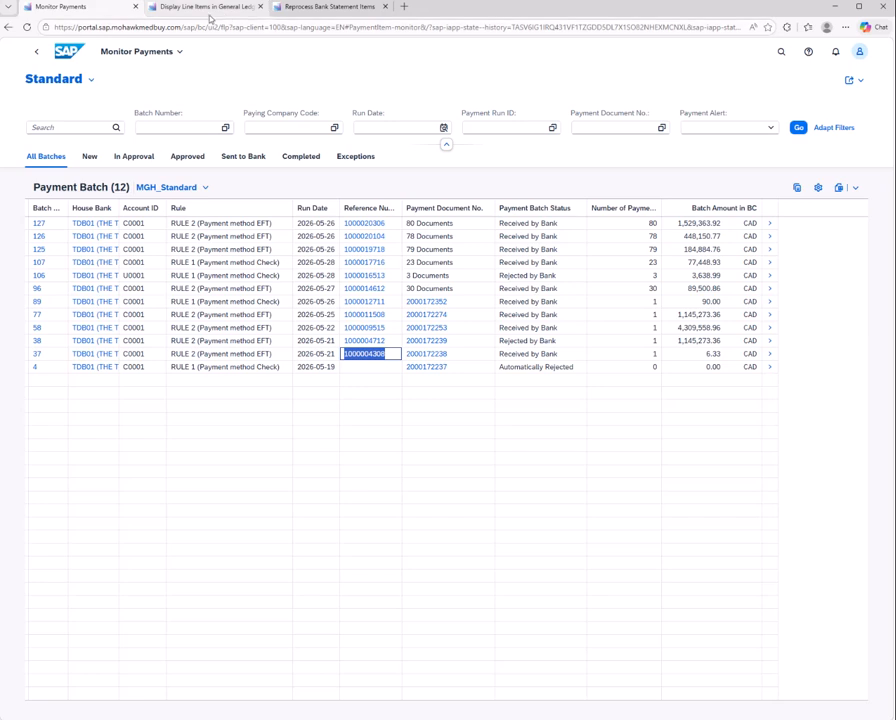
click(325, 7)
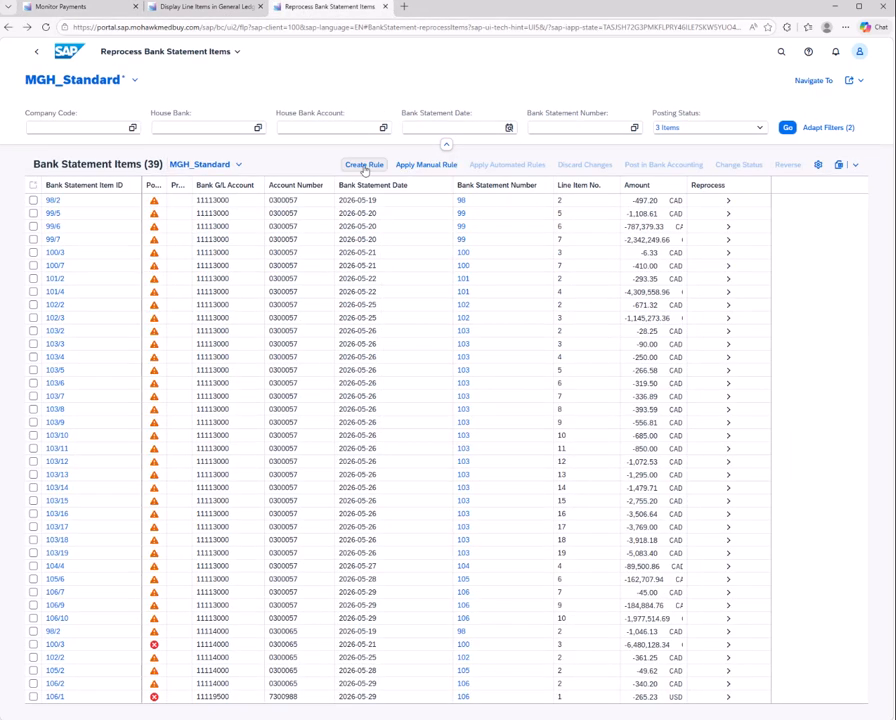
click(726, 254)
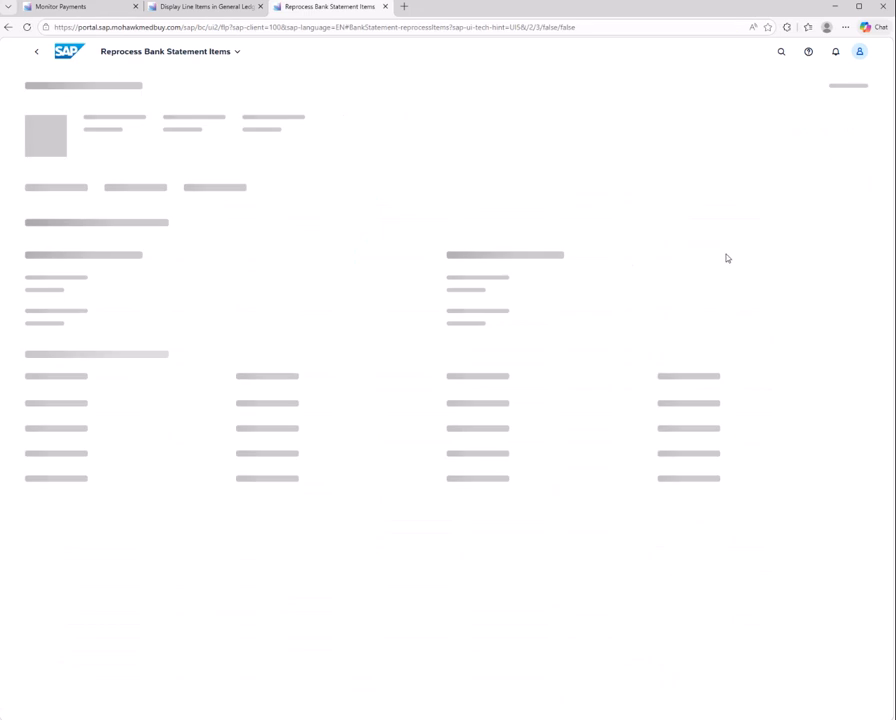
drag(690, 261, 743, 273)
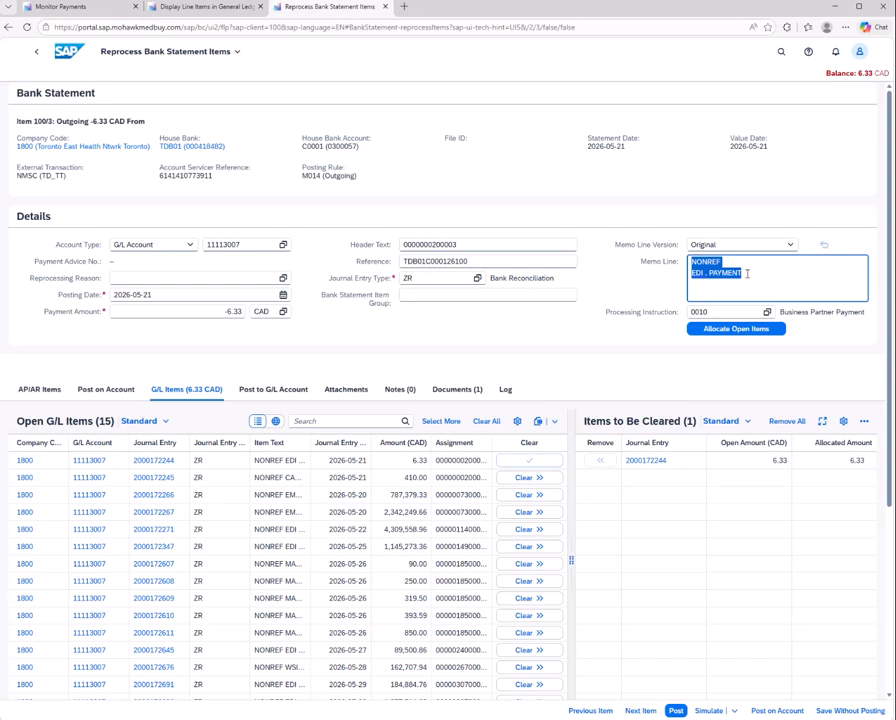
click(751, 275)
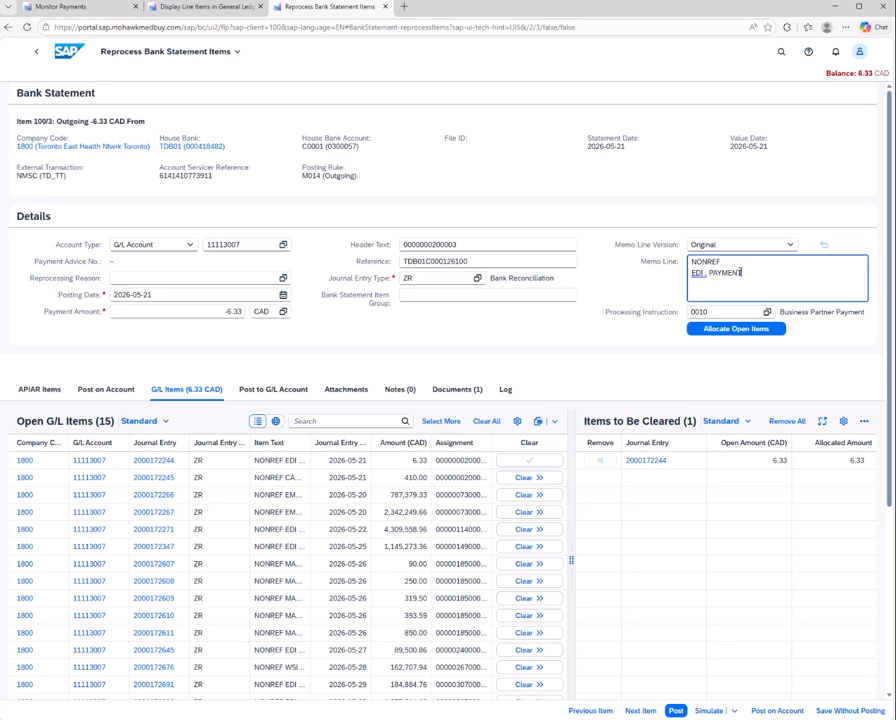
click(89, 10)
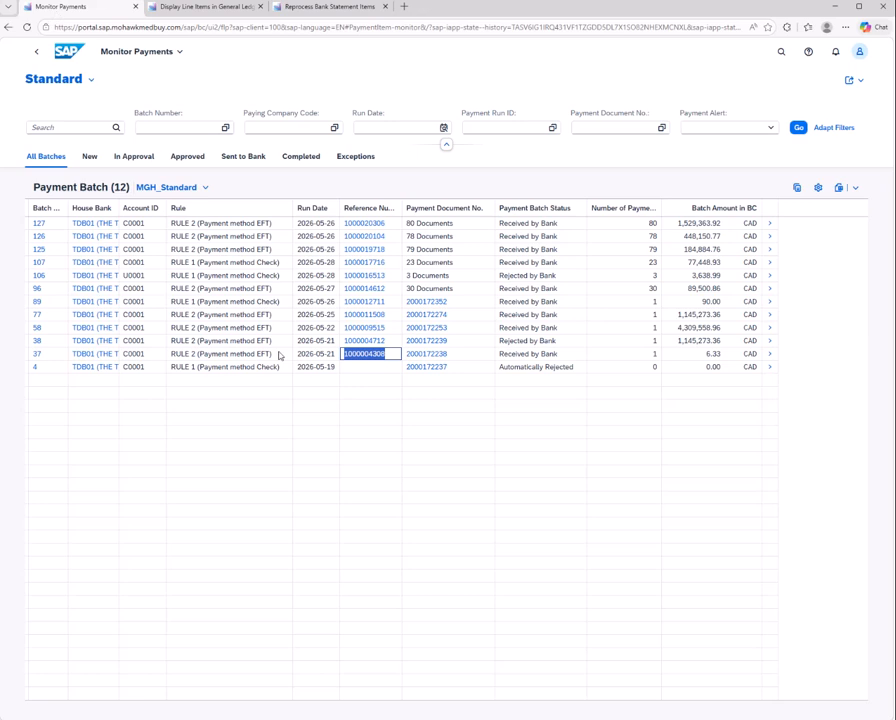
click(511, 49)
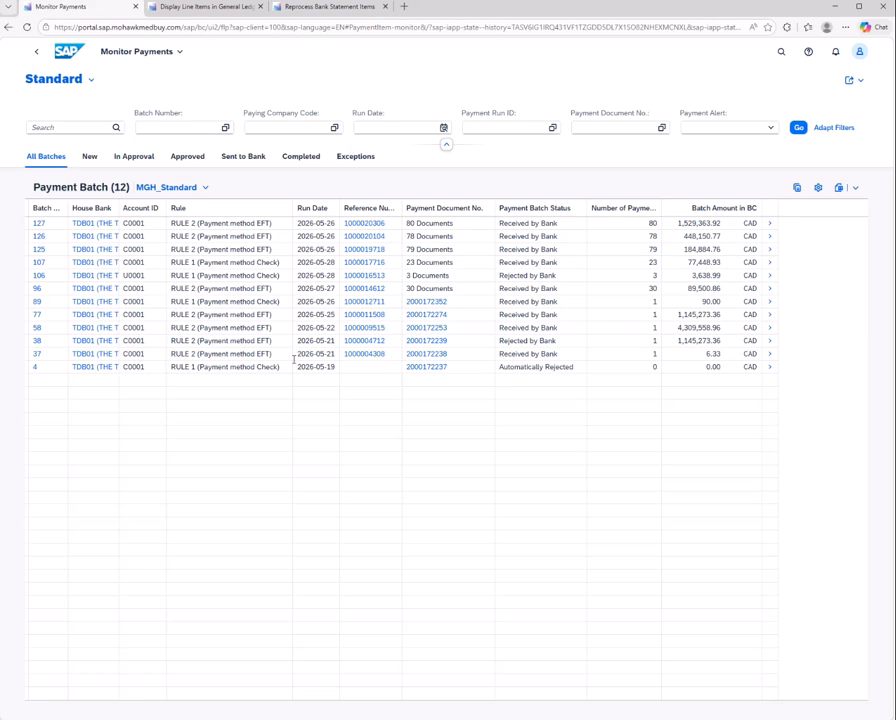
drag(392, 355, 343, 354)
key(ctrl+c)
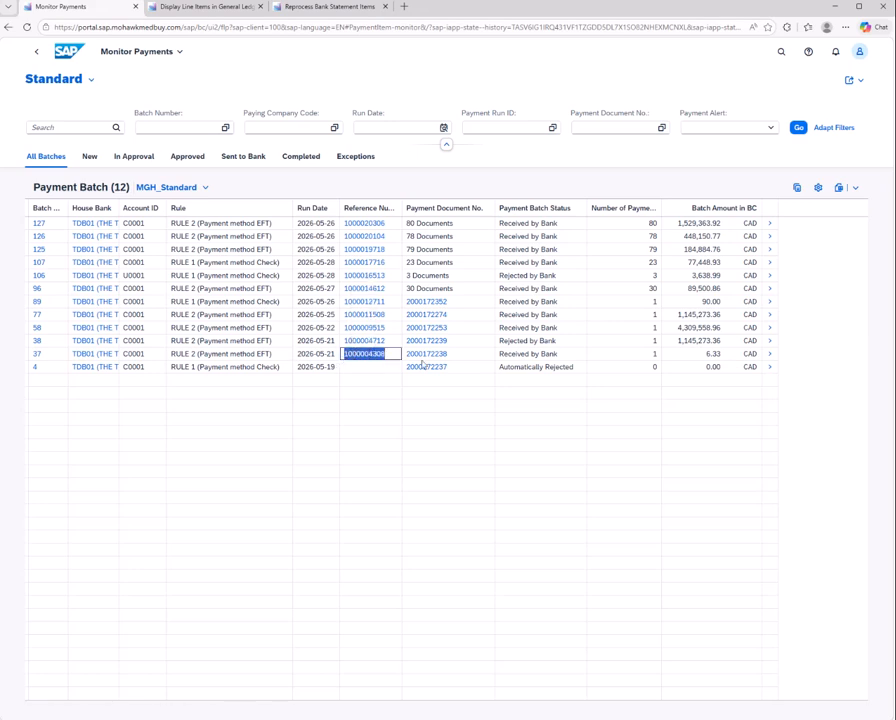
click(770, 354)
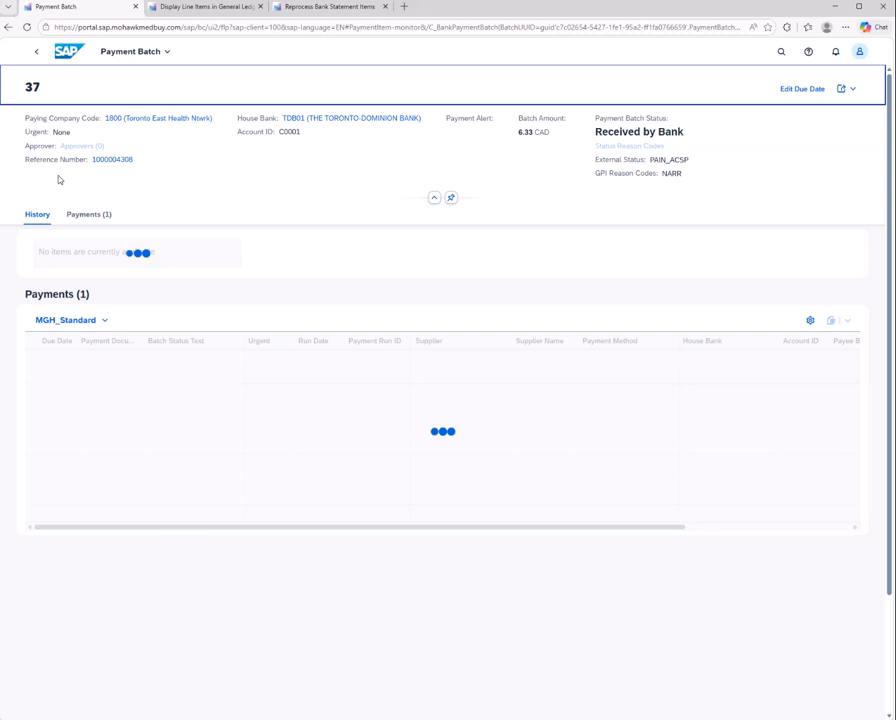
click(35, 56)
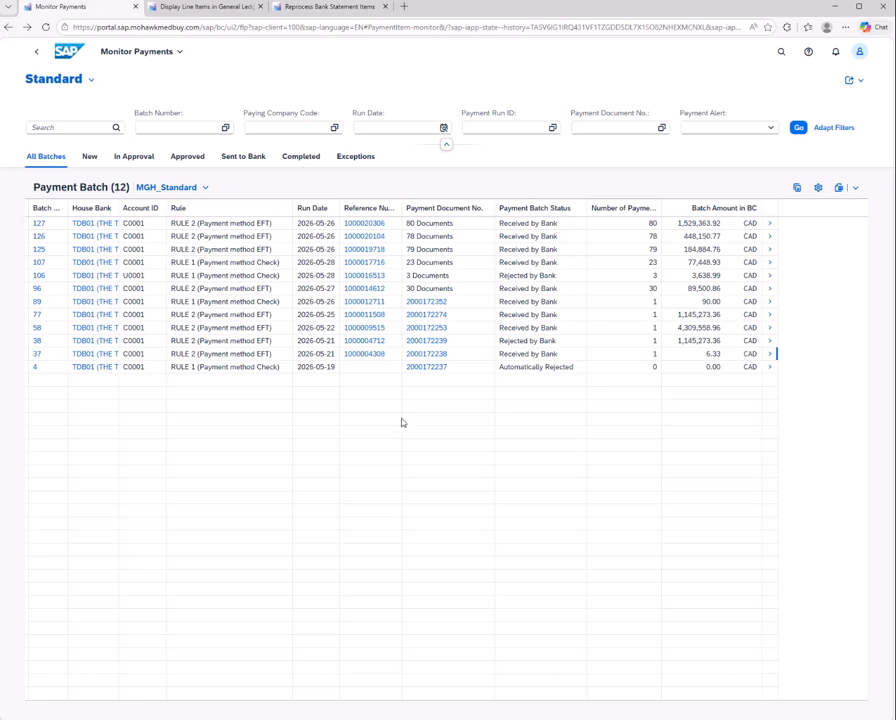
click(378, 361)
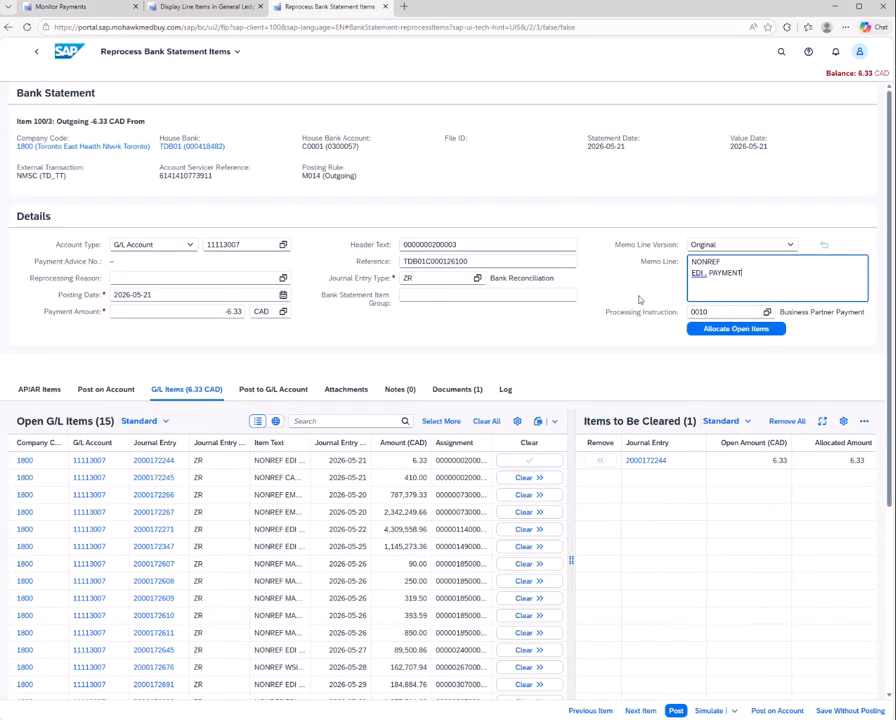
click(34, 55)
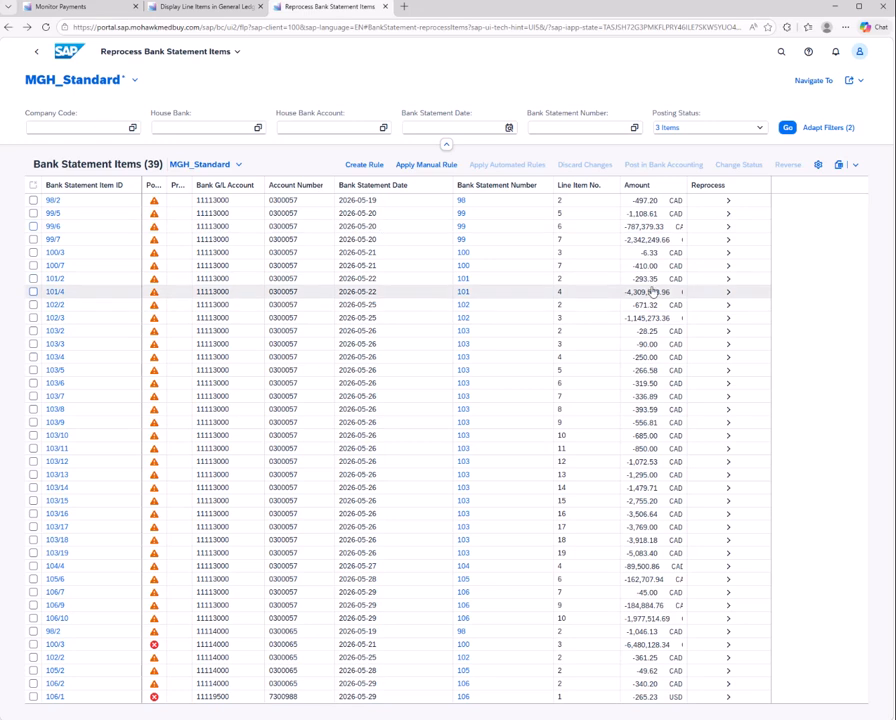
click(727, 256)
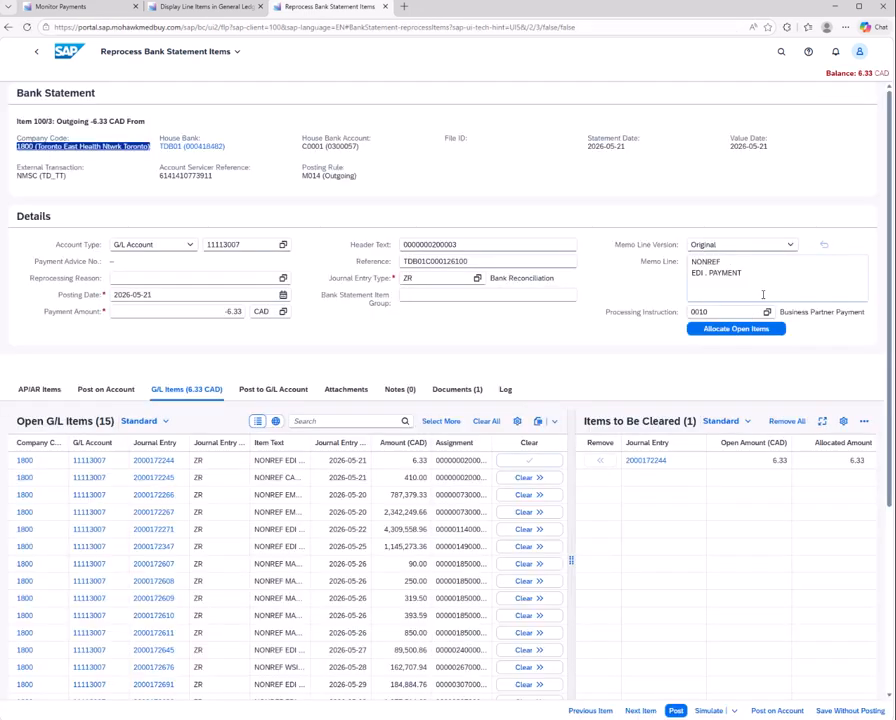
click(761, 276)
key(ctrl+v)
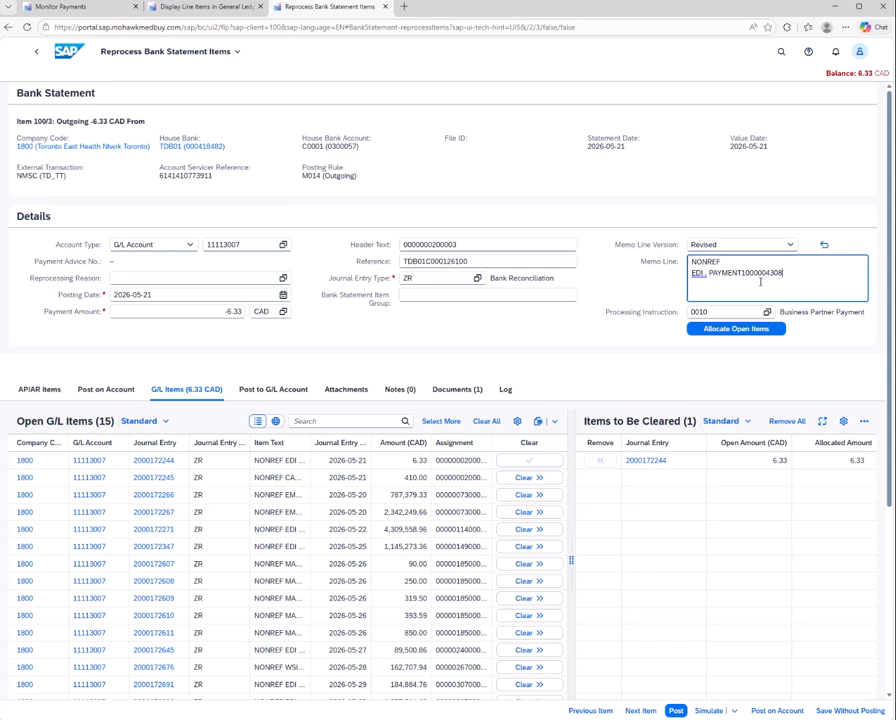
click(767, 312)
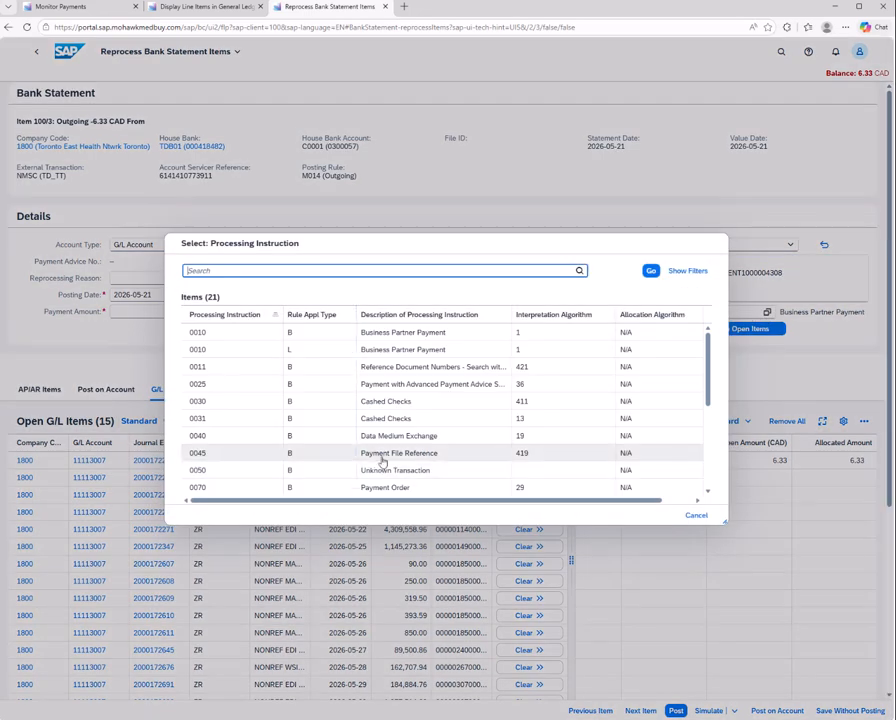
click(200, 454)
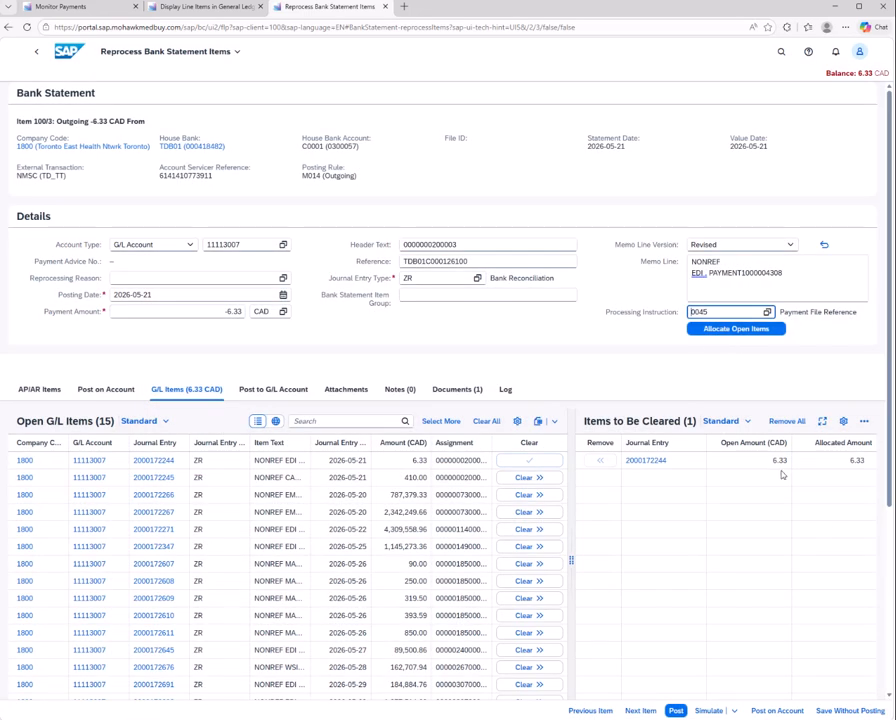
Examine the G/L items and the posted documents of the revised bank statement item
scroll(459, 510, down, 3)
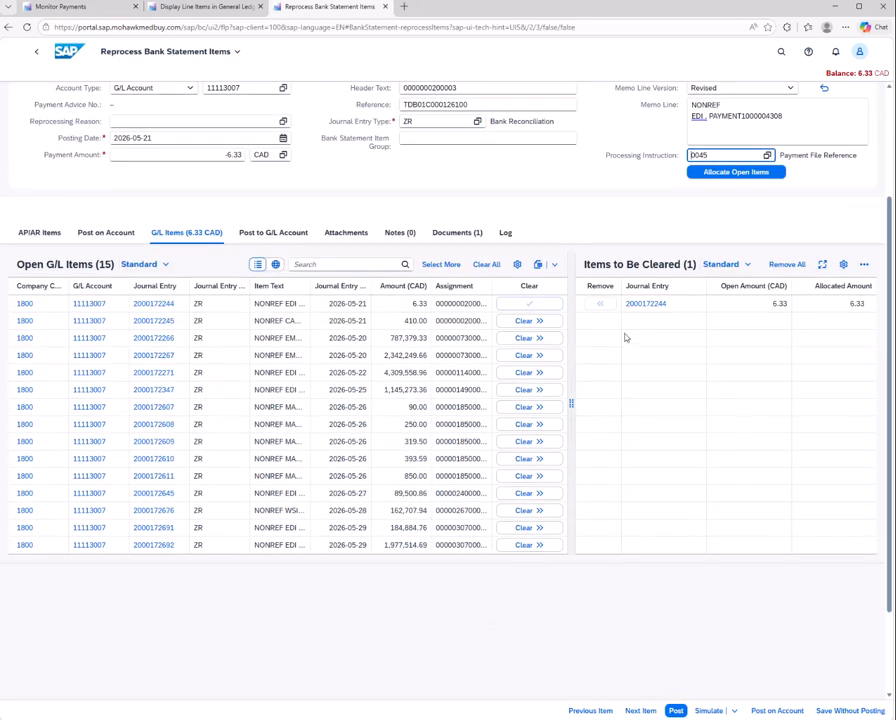
scroll(625, 337, up, 2)
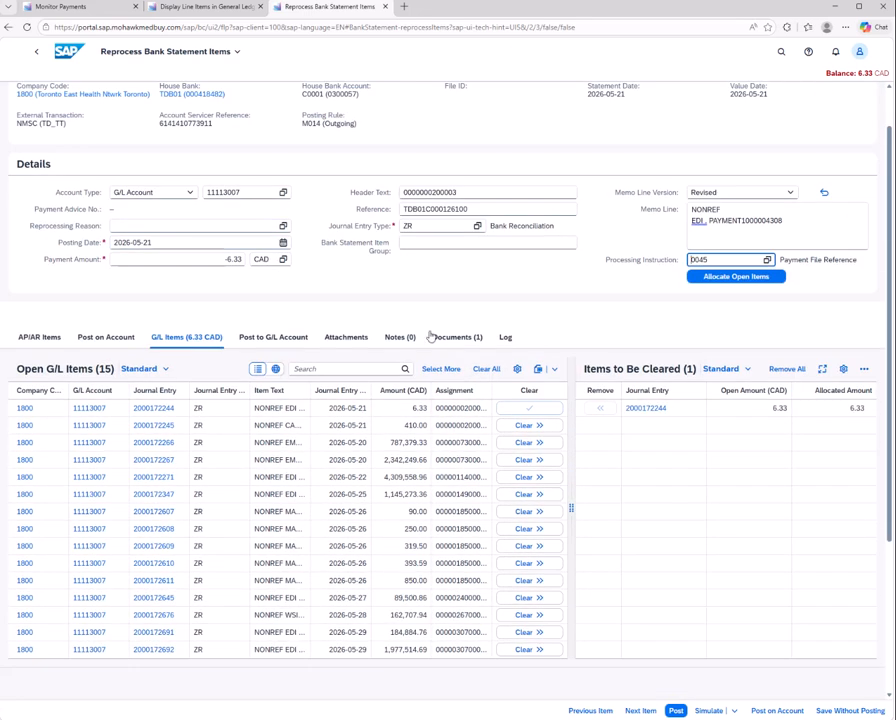
click(452, 340)
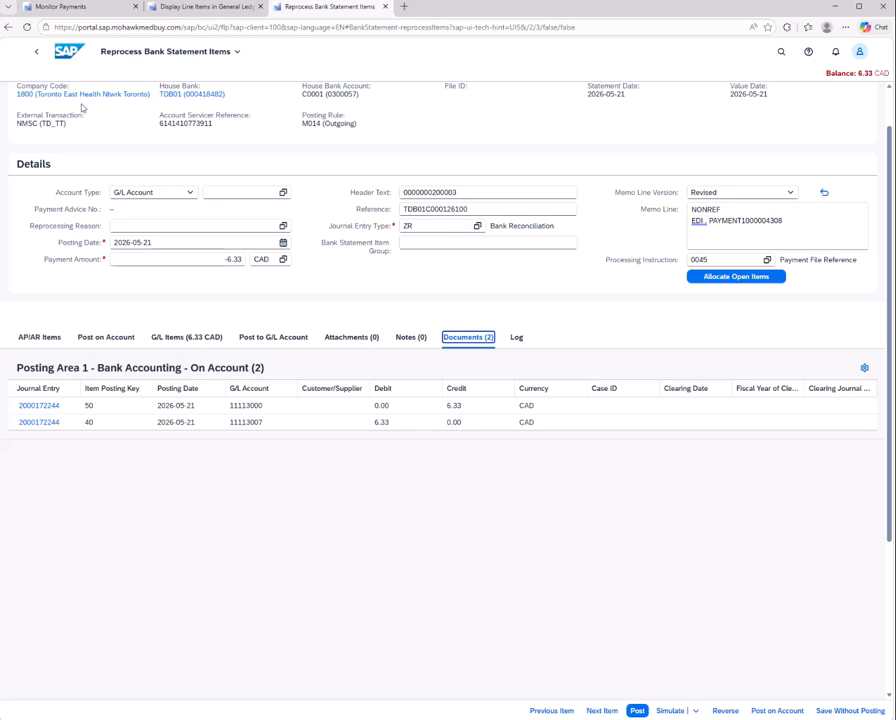
click(186, 337)
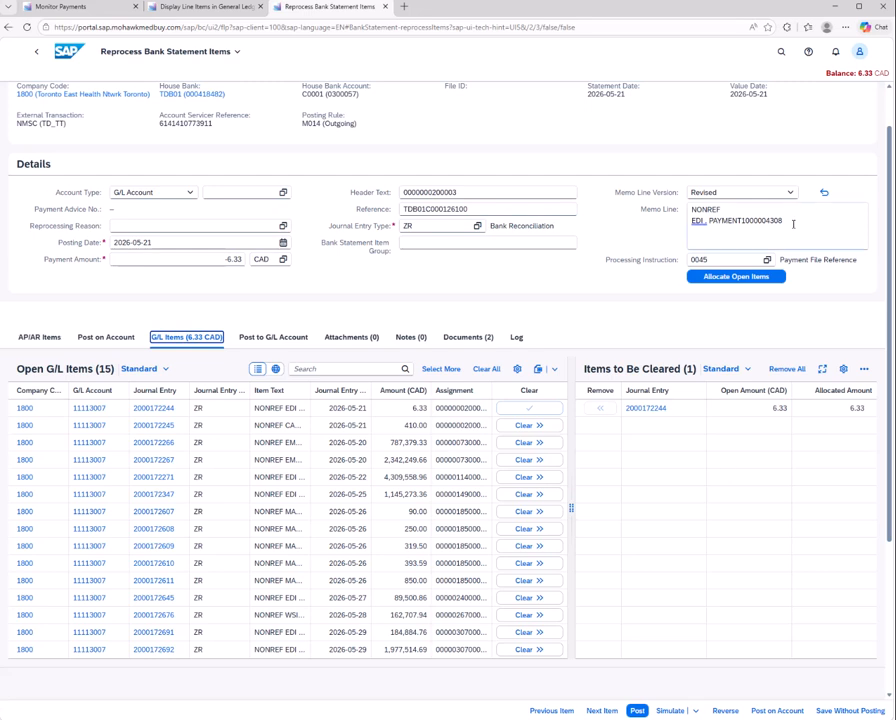
Reselect processing instruction 0045 (Payment File Reference) and try to allocate the open items, accepting removal of the items already selected for clearing
click(767, 259)
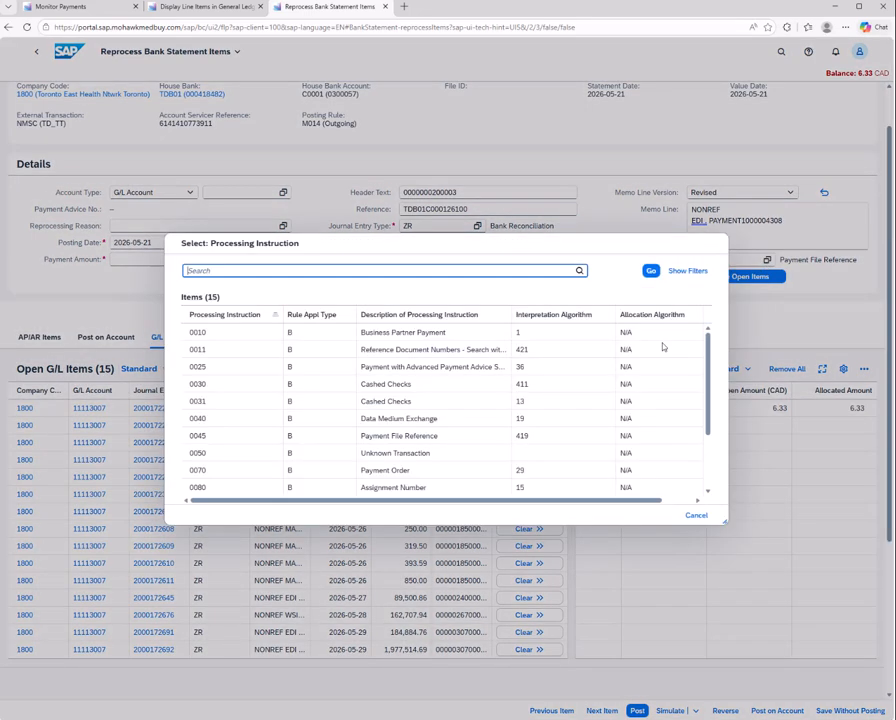
click(375, 439)
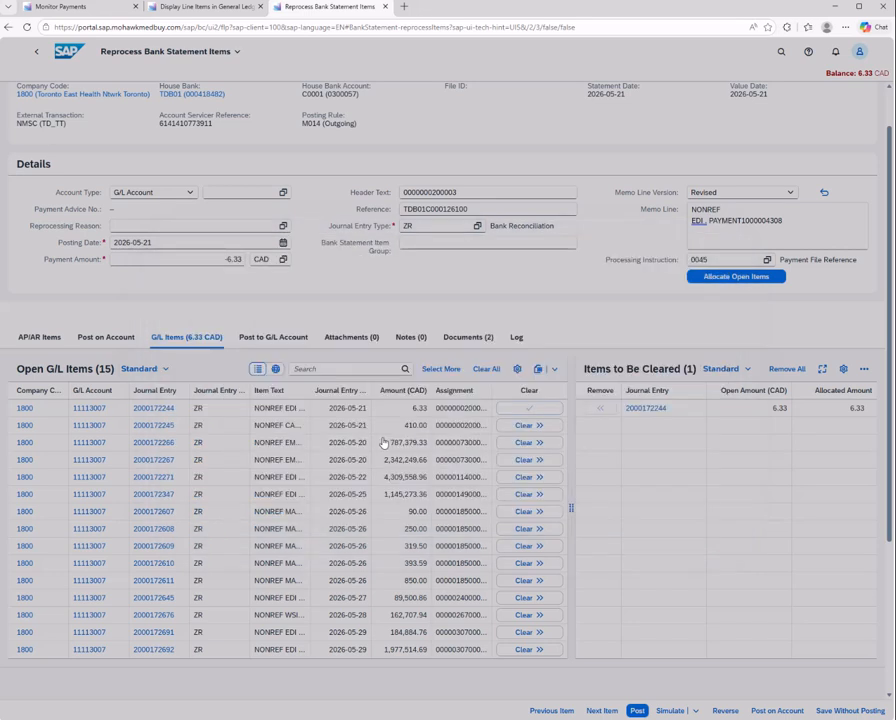
click(736, 279)
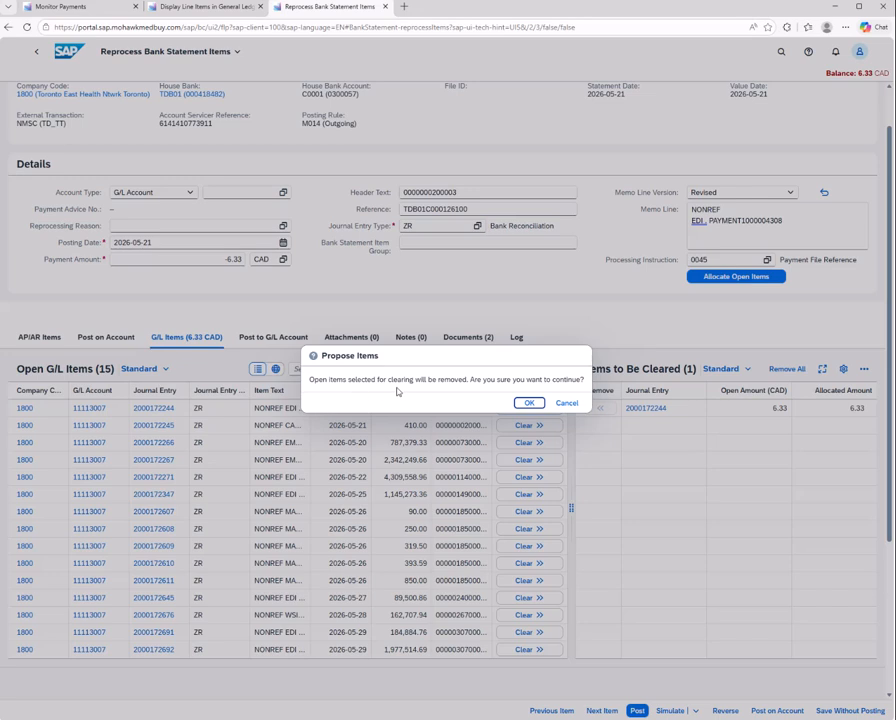
click(527, 403)
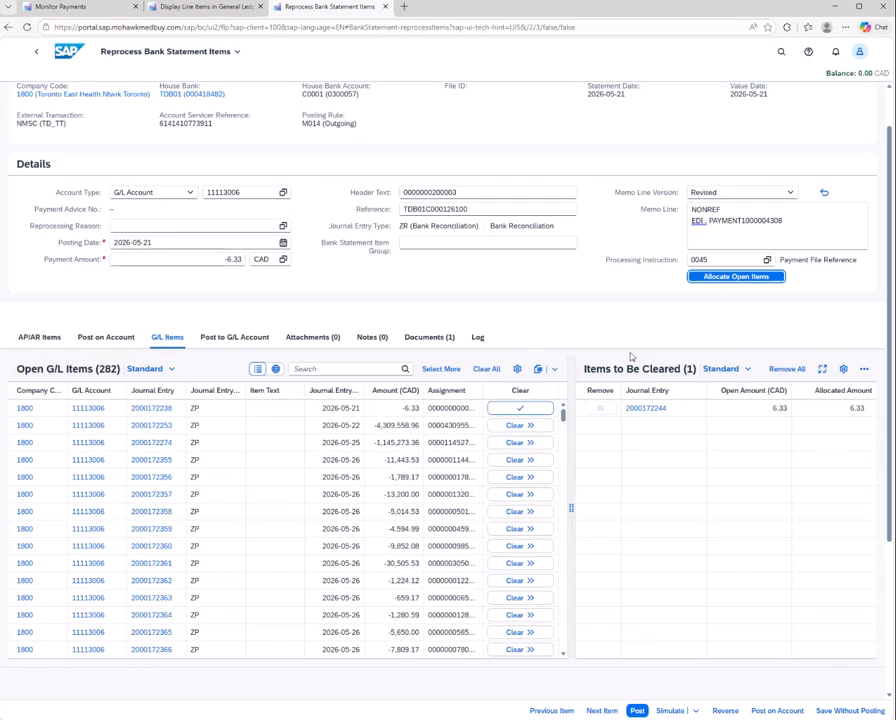
click(734, 277)
click(533, 405)
click(750, 232)
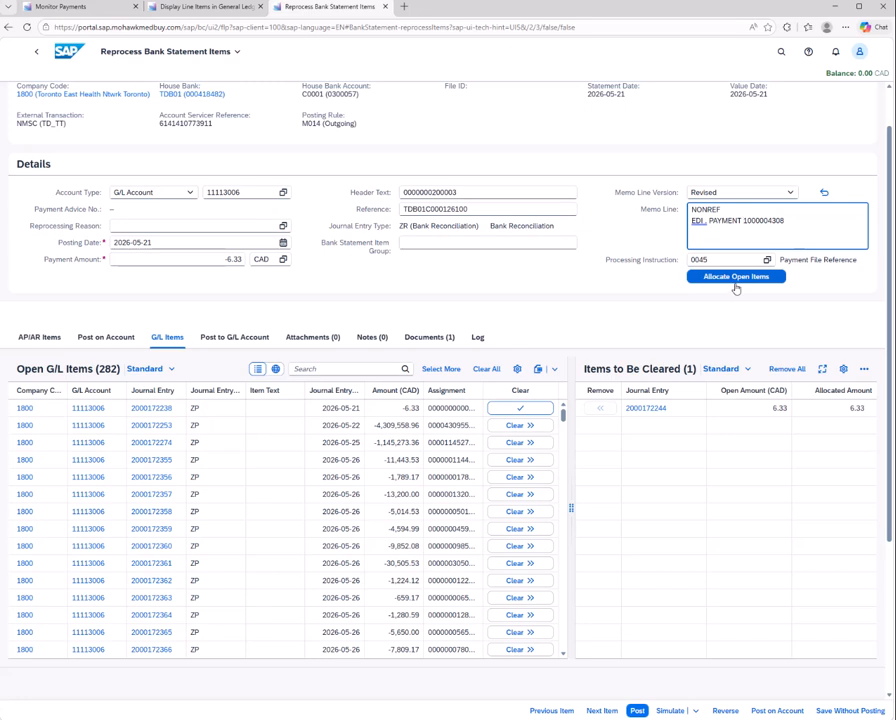
click(736, 280)
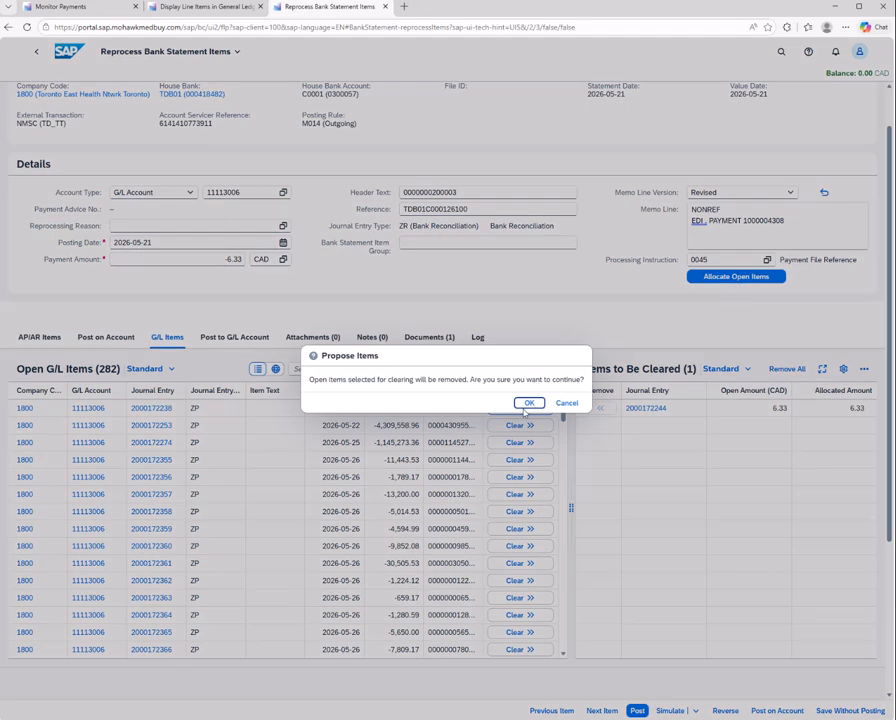
click(526, 406)
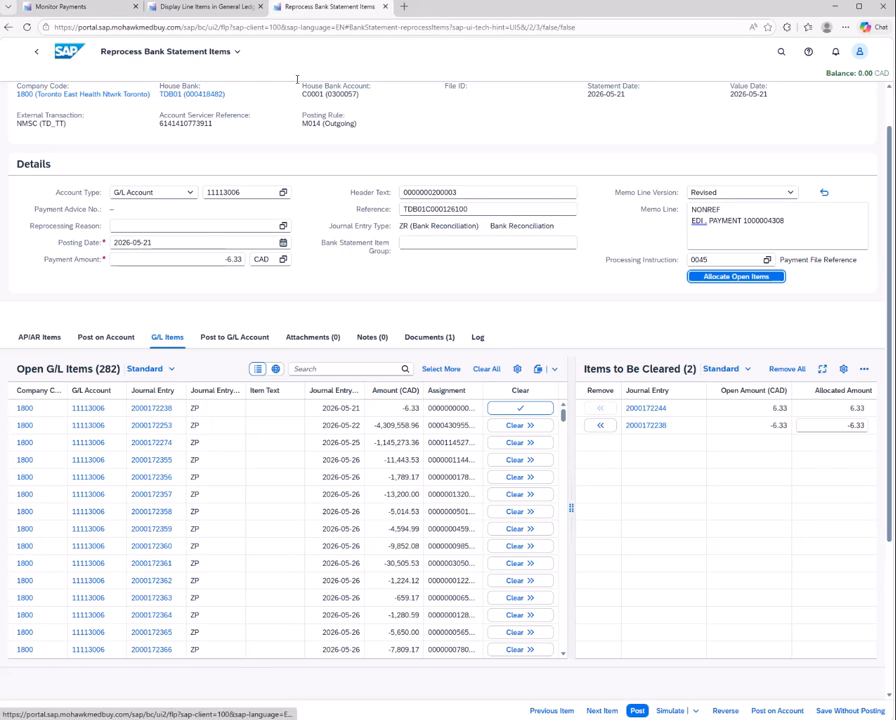
Cross-check the payment batches and open G/L line items, and simulate and post the clearing entry for bank statement item 100/3
click(80, 8)
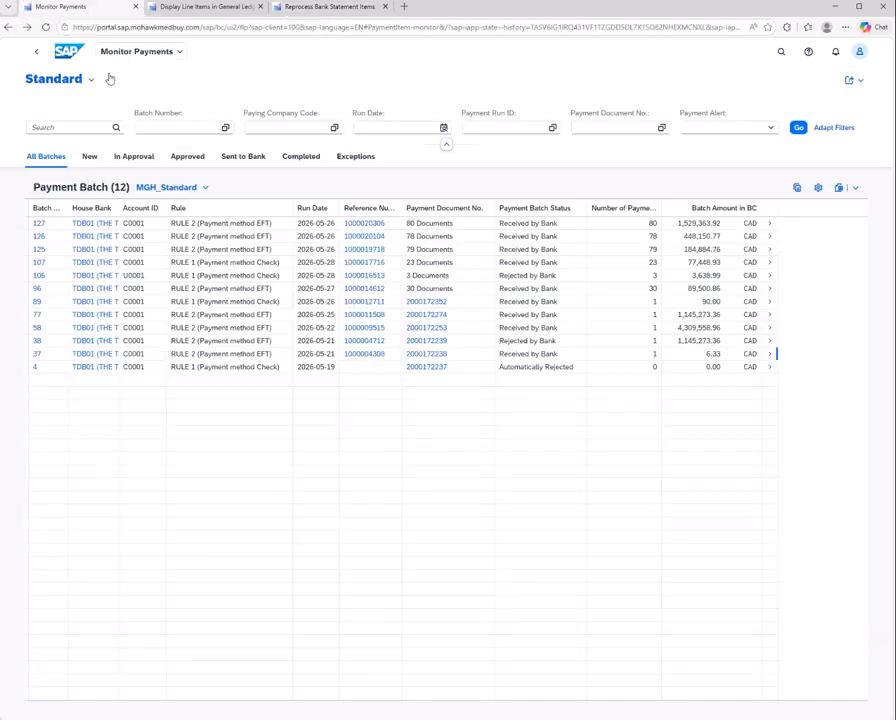
click(195, 10)
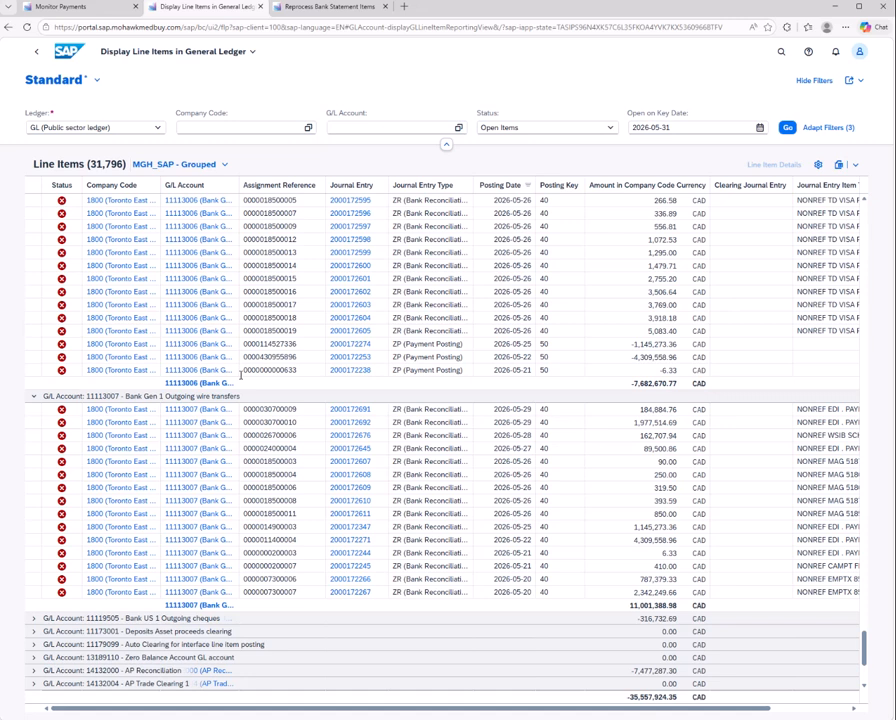
click(348, 8)
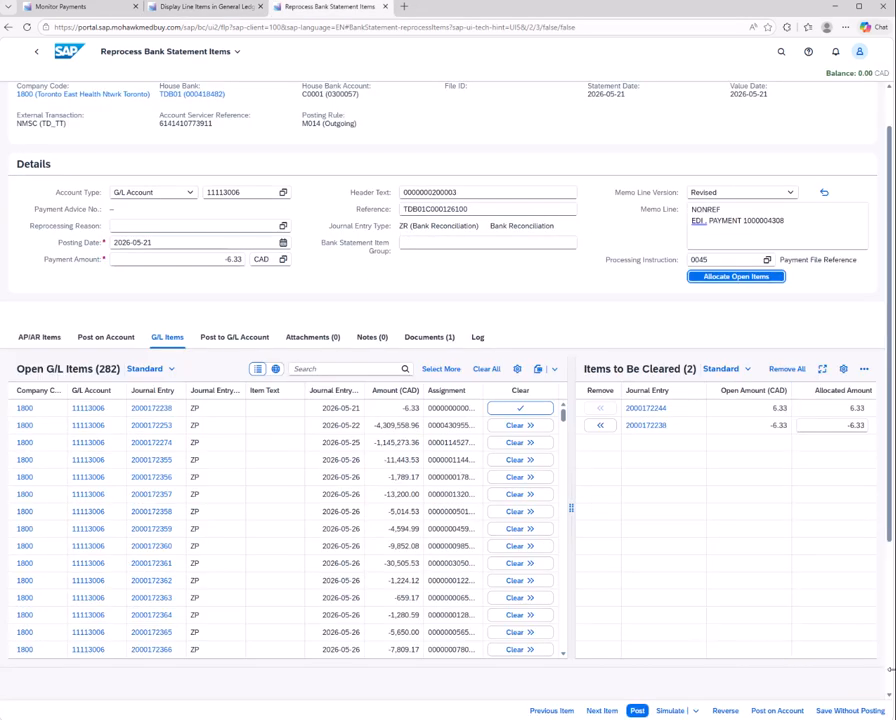
click(662, 711)
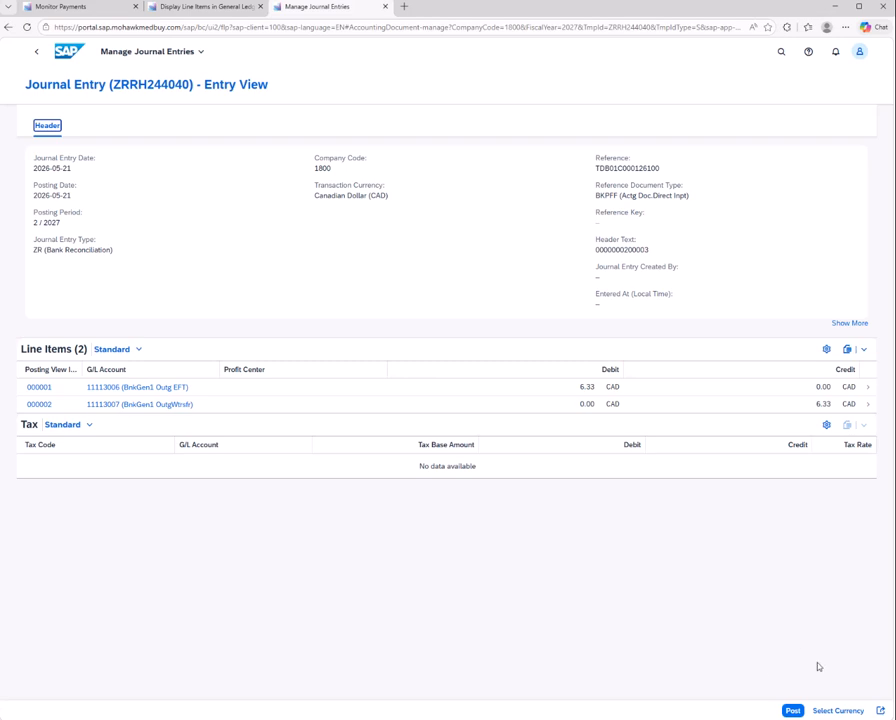
click(790, 710)
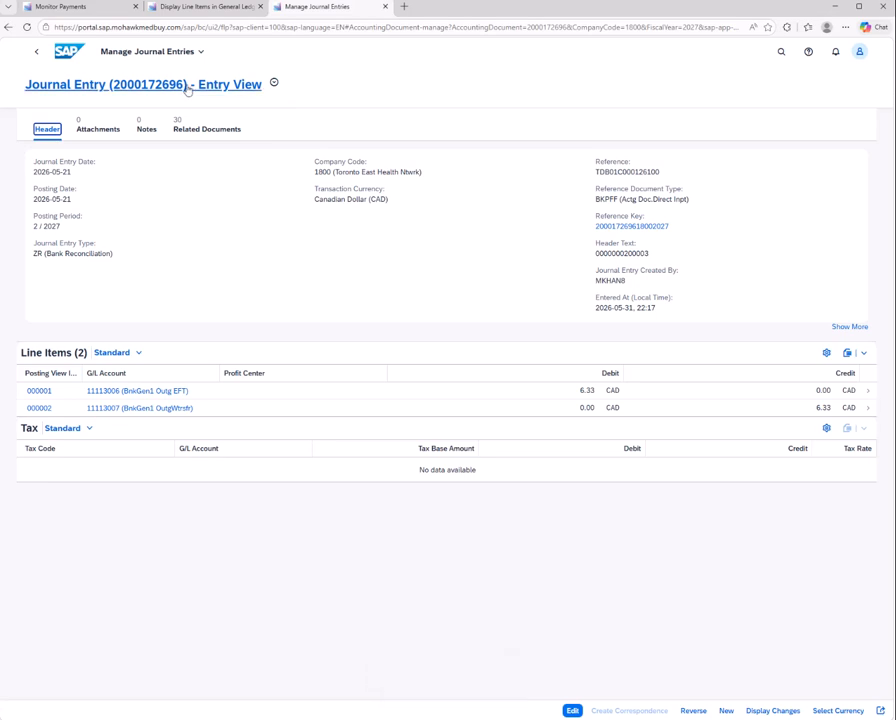
Examine the posted journal entry's line items and clearing document in the document display, and return to bank statement item 100/3
drag(186, 88, 113, 100)
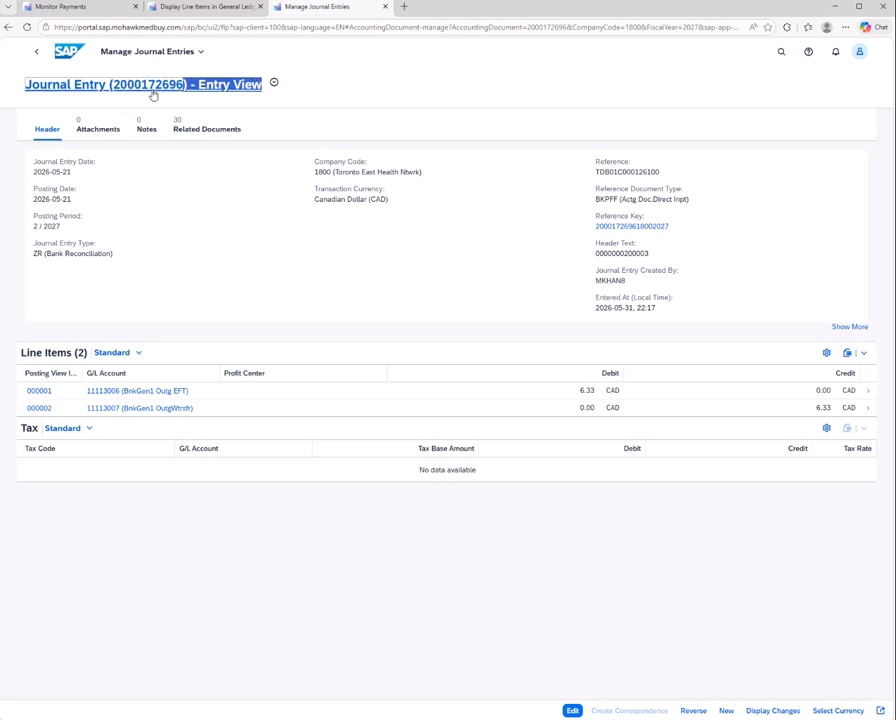
click(115, 92)
drag(115, 92, 178, 92)
click(178, 92)
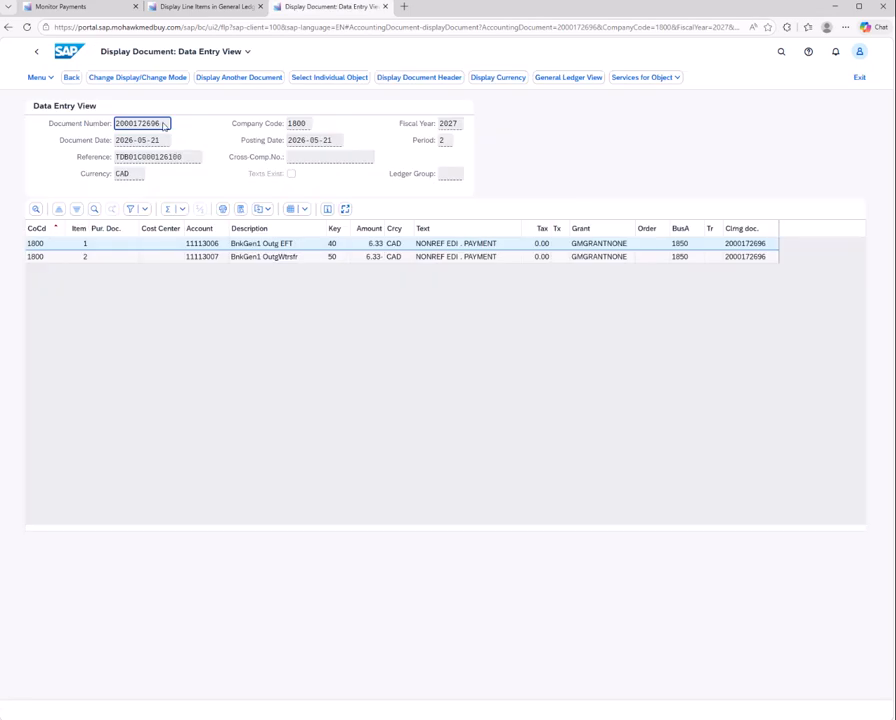
drag(164, 125, 115, 133)
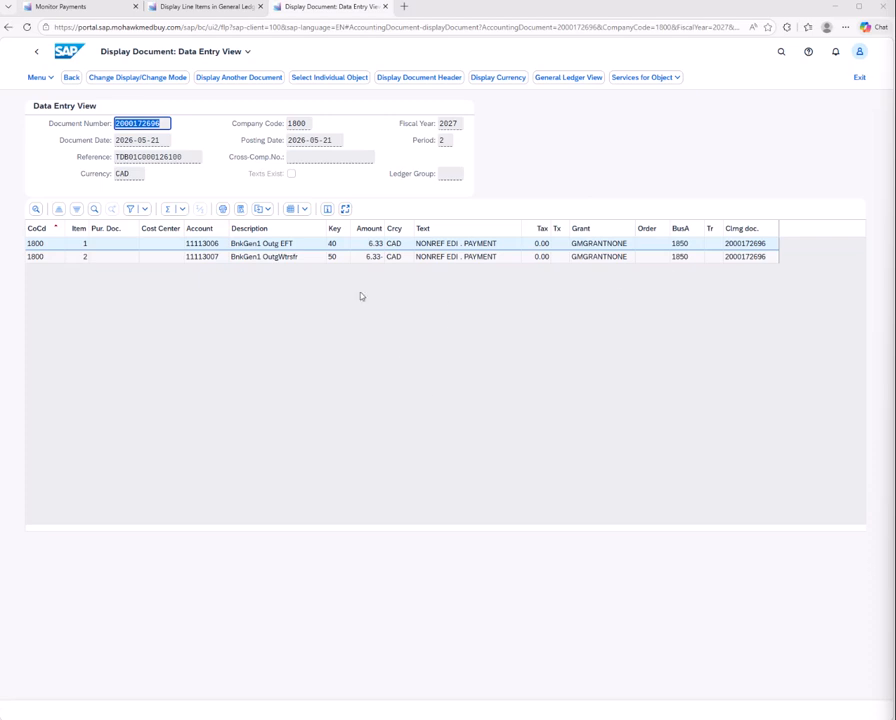
click(36, 51)
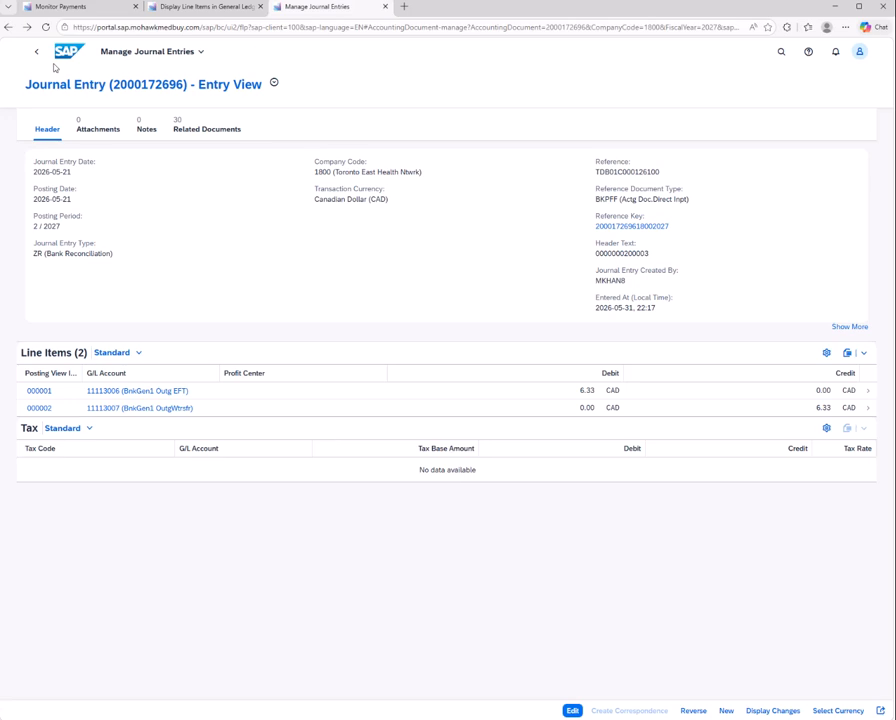
click(37, 52)
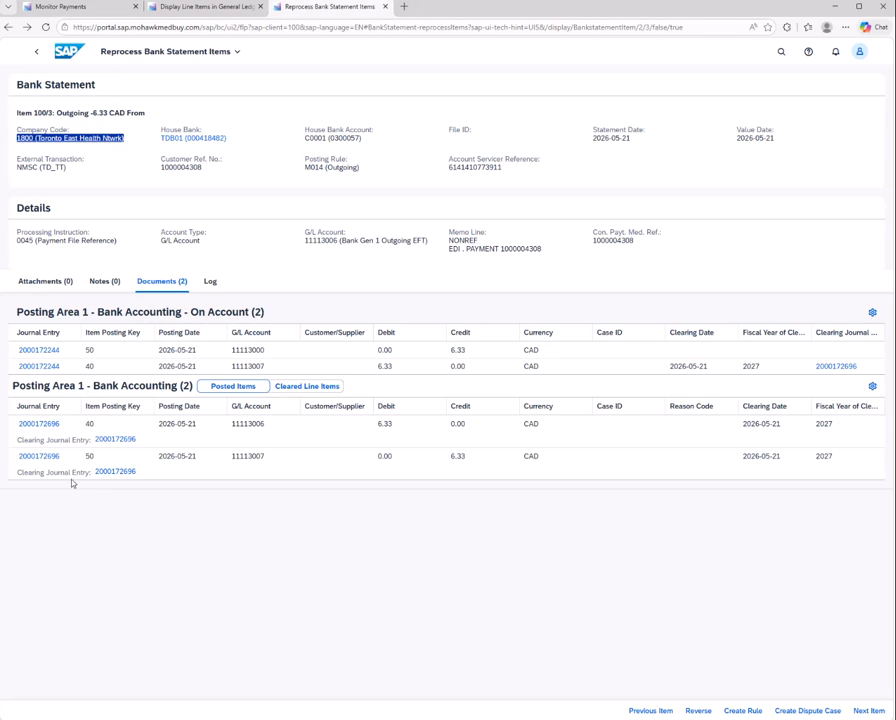
Filter the bank statement items to posting status Completed only and open item 100/3 from the list
click(35, 52)
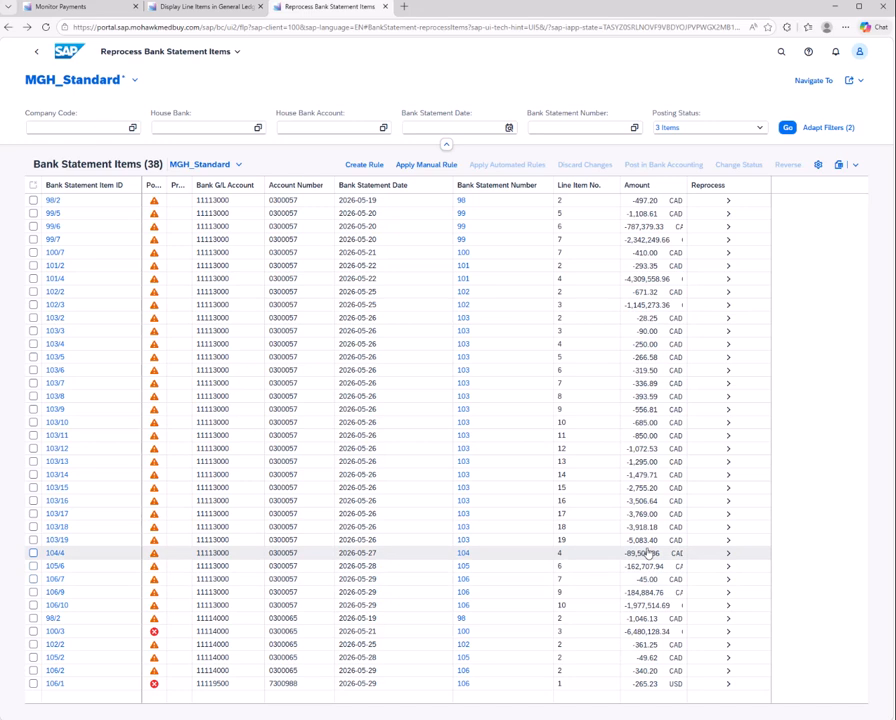
click(759, 127)
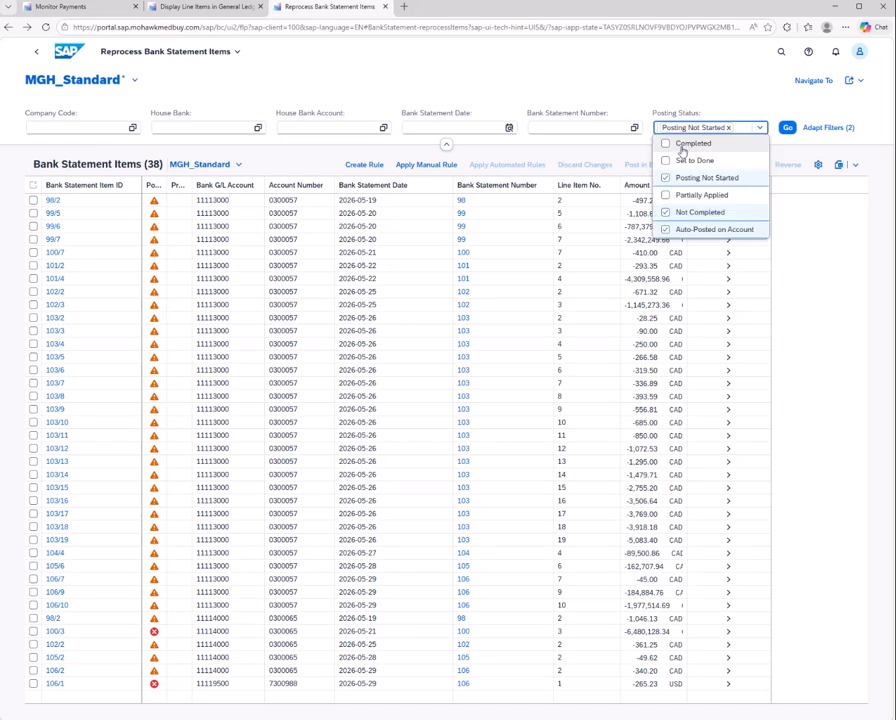
click(666, 143)
click(666, 177)
click(666, 212)
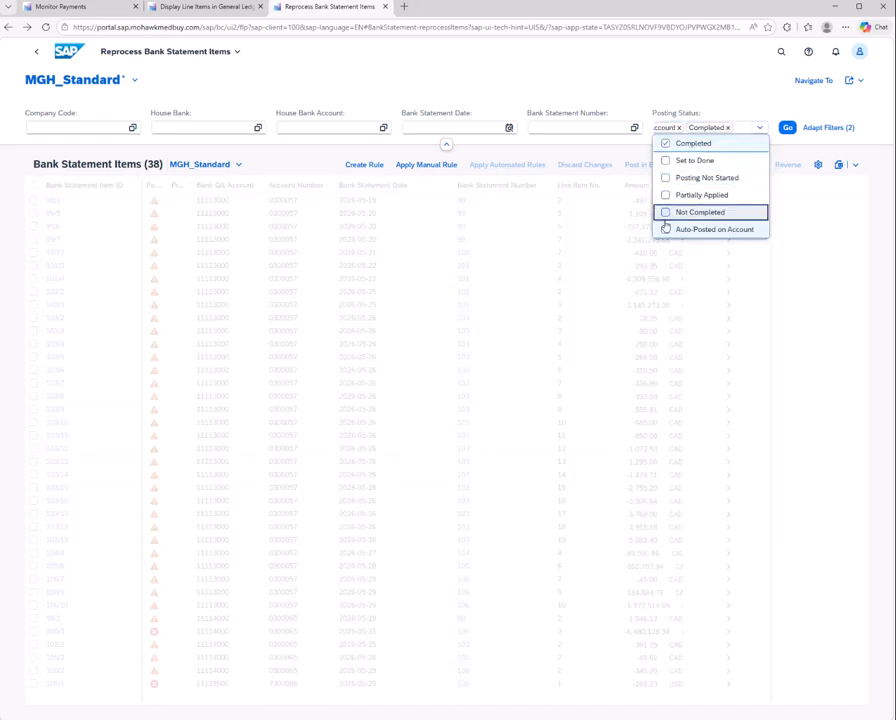
click(666, 229)
click(787, 127)
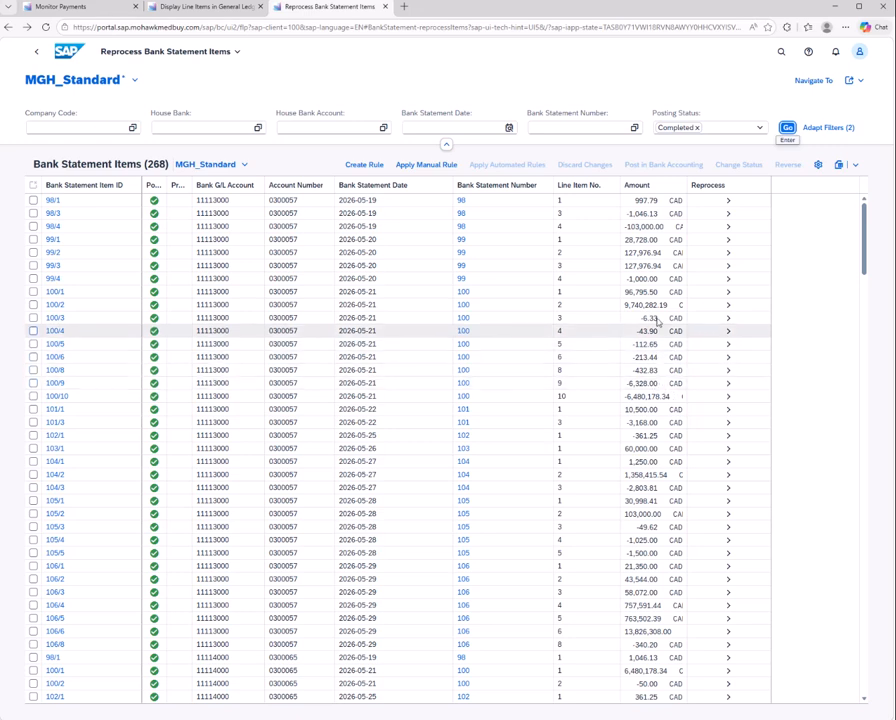
click(730, 318)
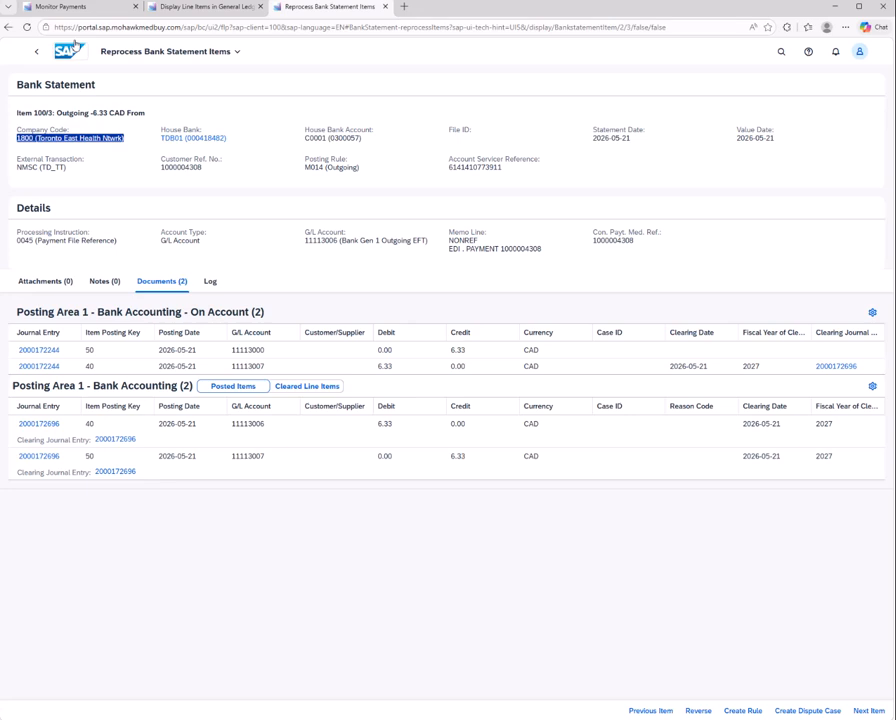
Reload the open line items in Display Line Items in General Ledger and expand account 11113007 (Outgoing wire transfers)
click(172, 7)
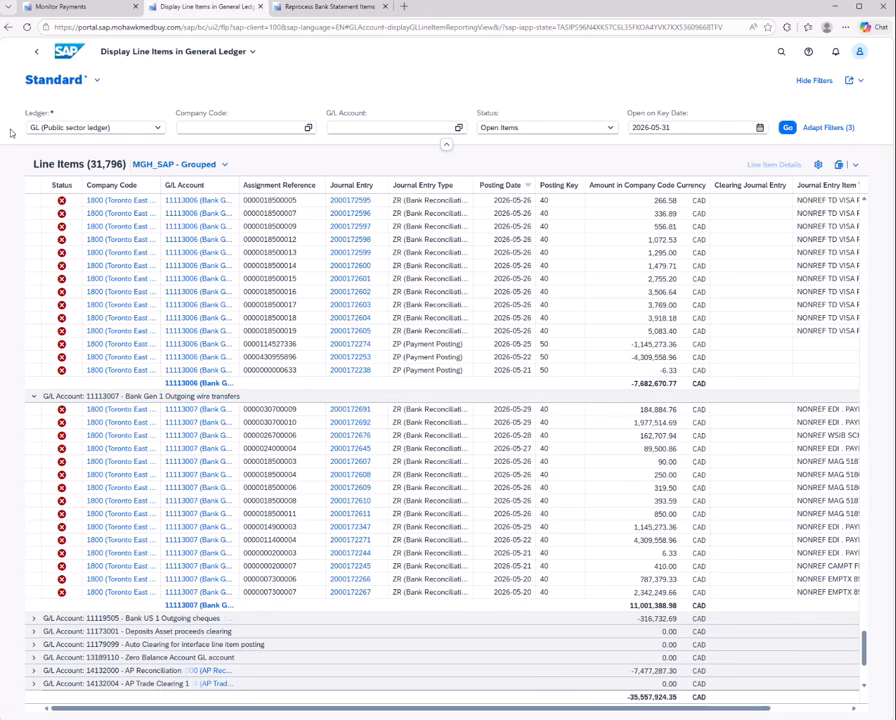
click(27, 27)
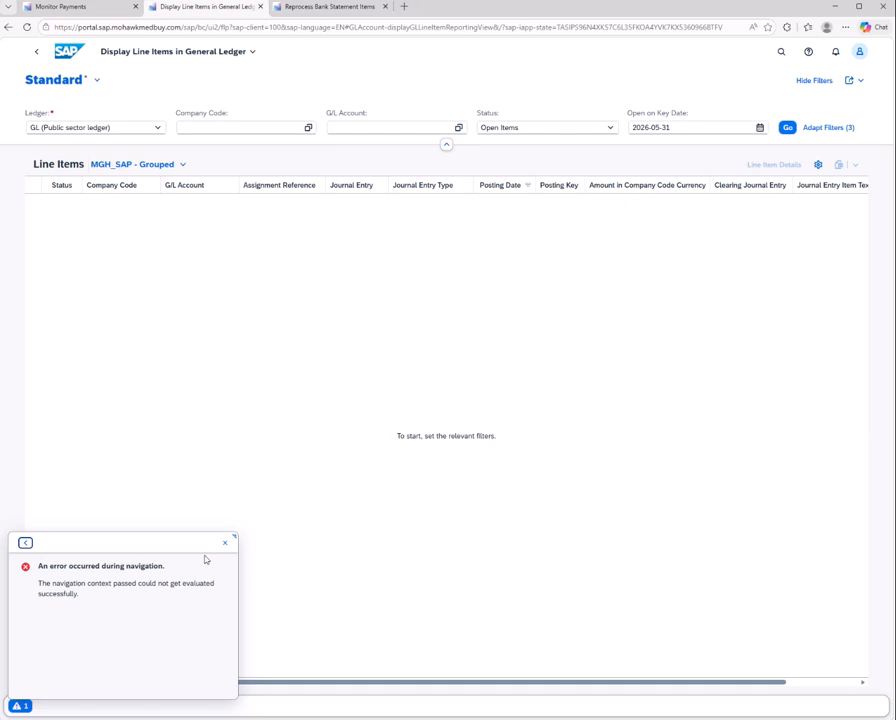
click(226, 546)
click(789, 130)
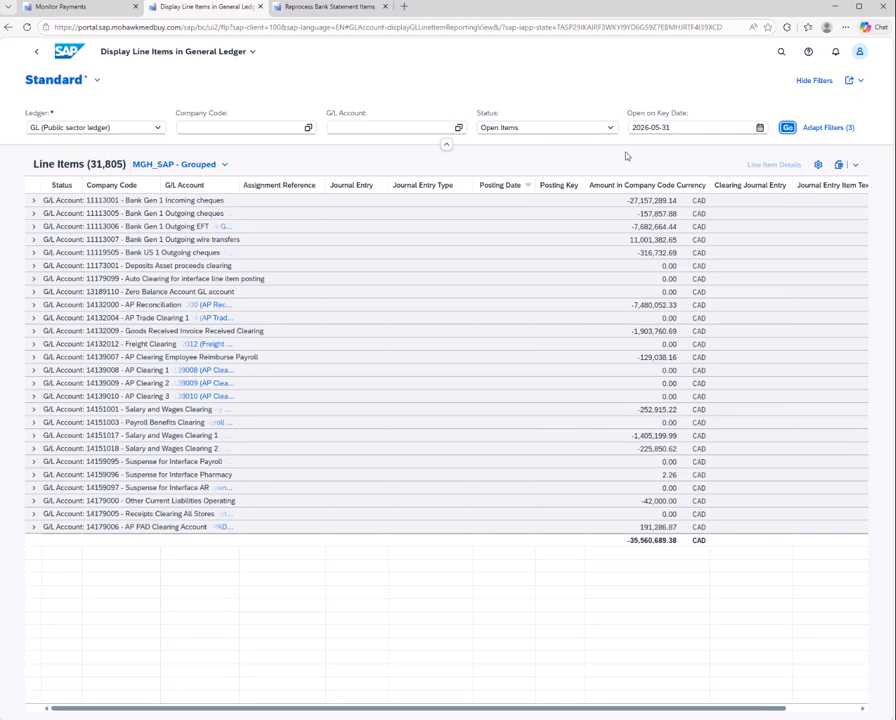
click(33, 239)
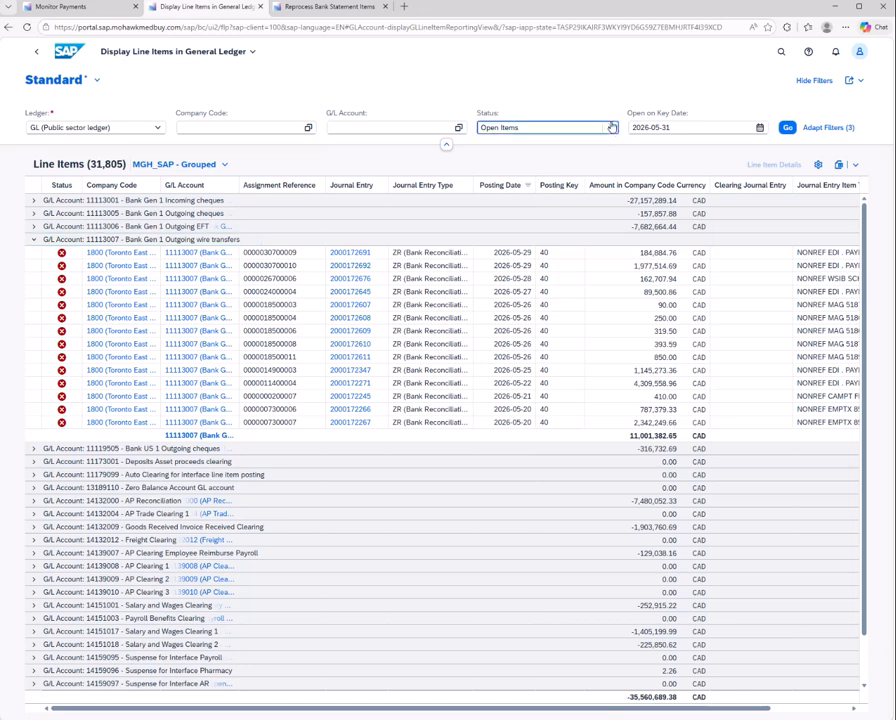
Switch the line item status to Cleared Items and examine the entries under accounts 11113007 and 11113006
click(545, 127)
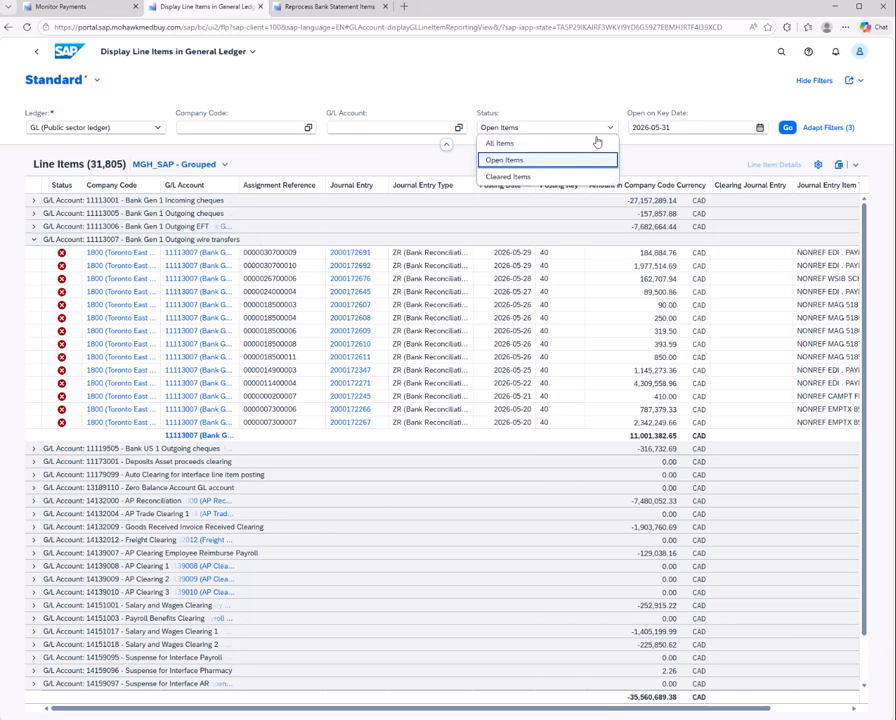
click(516, 176)
click(787, 127)
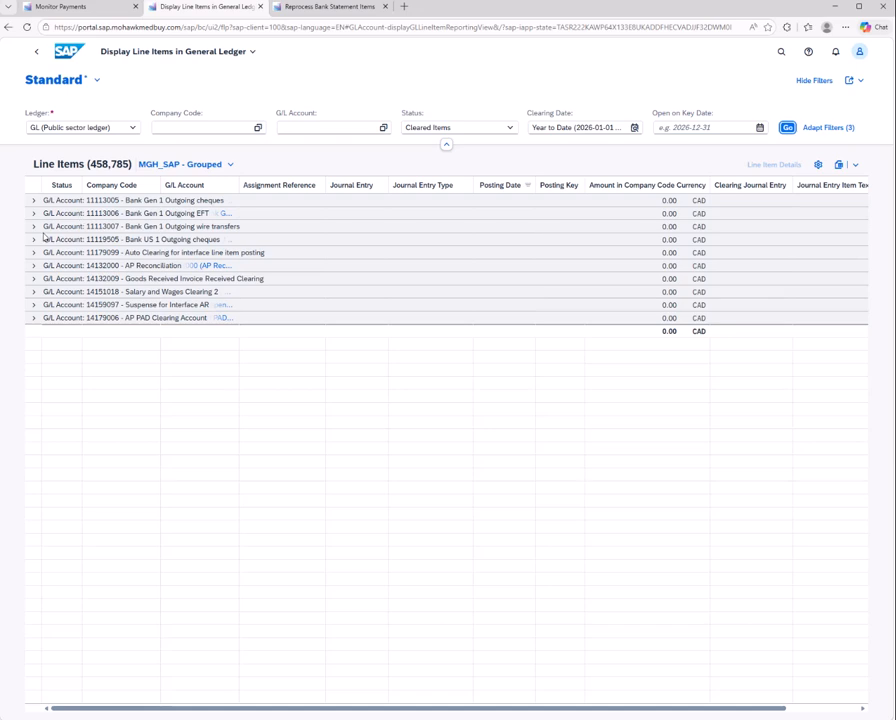
click(33, 229)
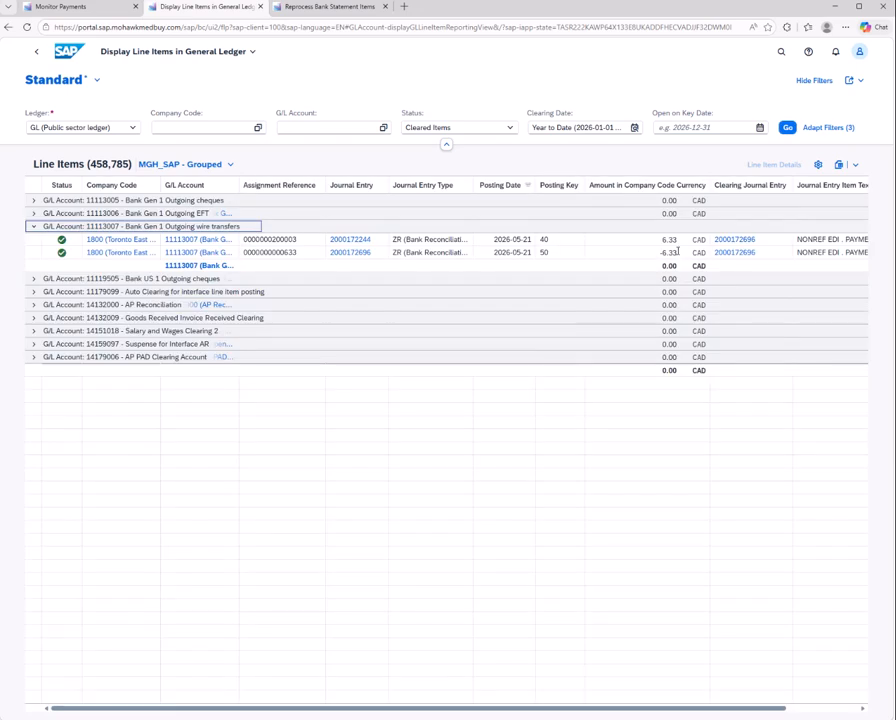
click(33, 213)
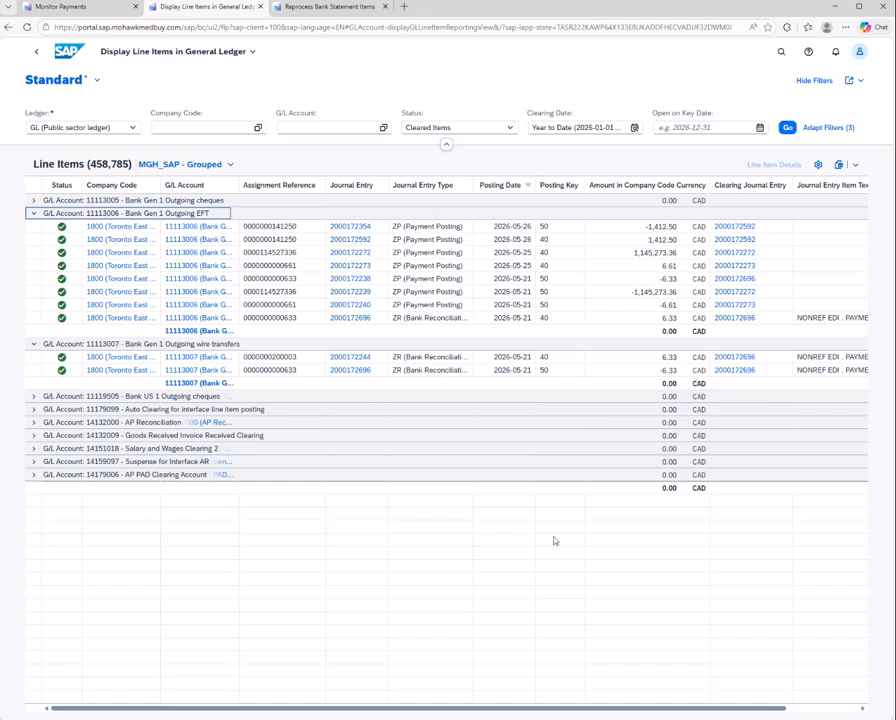
click(64, 7)
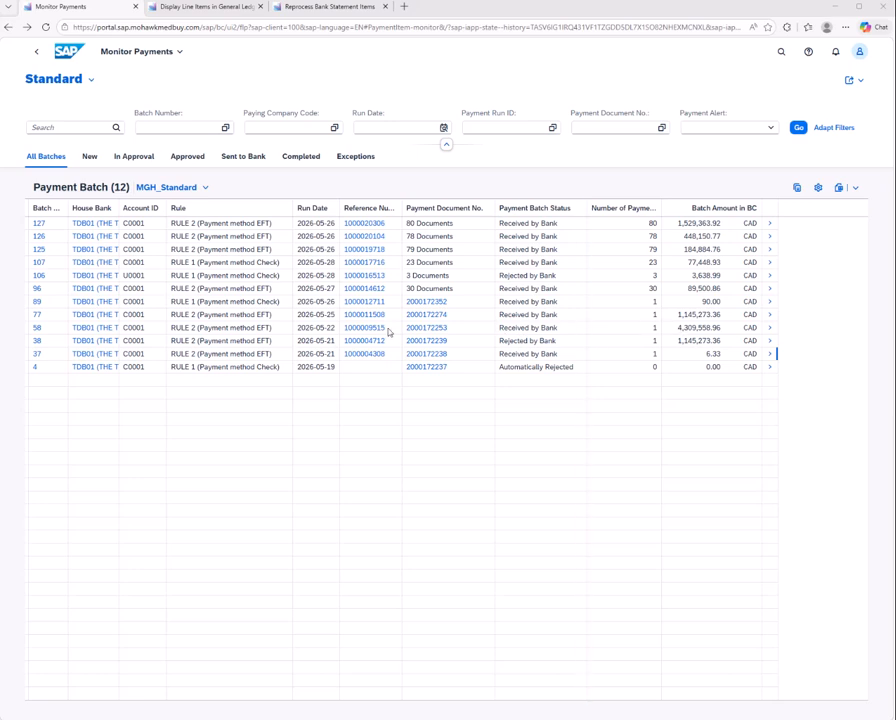
drag(389, 333, 345, 335)
key(ctrl+c)
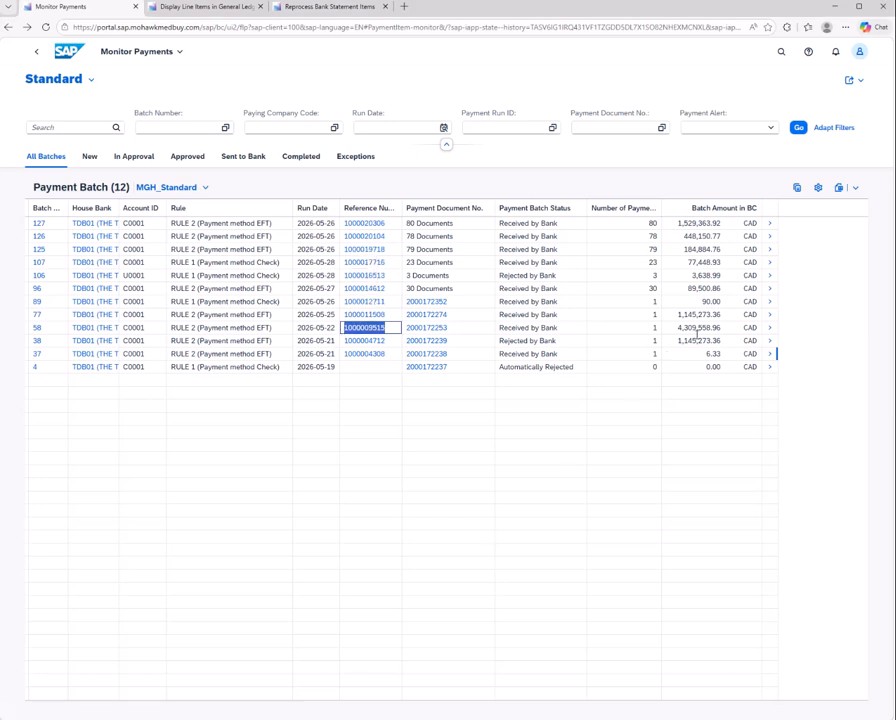
Filter the bank statement items to Auto-Posted on Account, Not Completed and Posting Not Started, and open item 101/4 for reprocessing
click(325, 6)
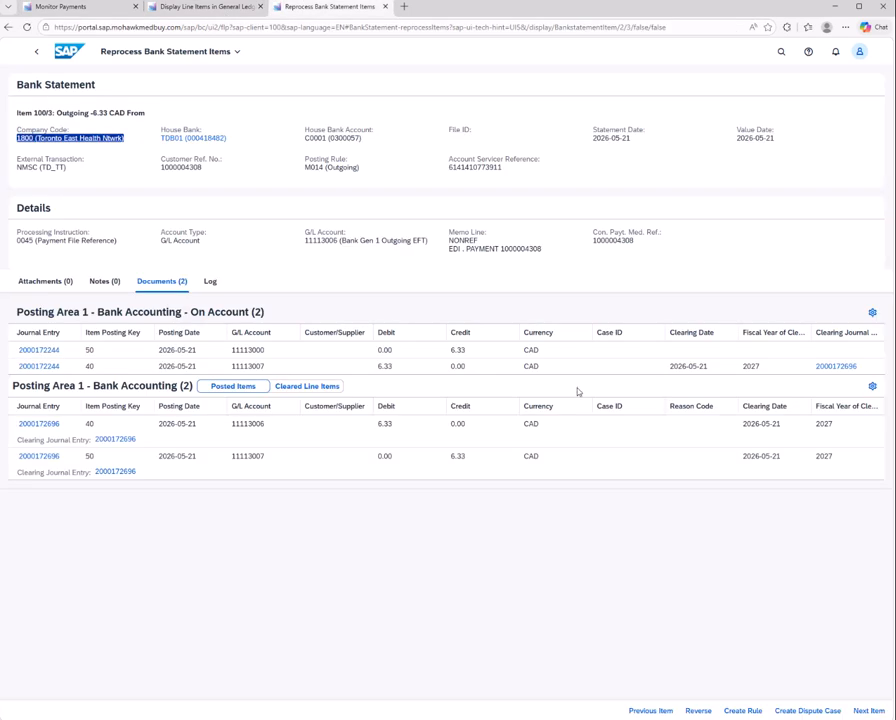
click(36, 52)
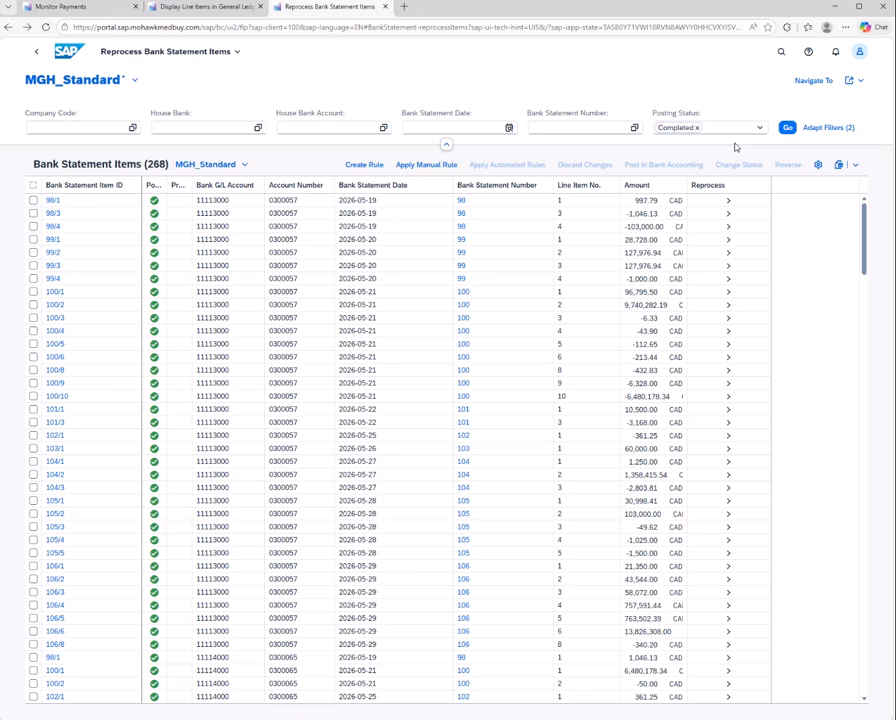
click(761, 130)
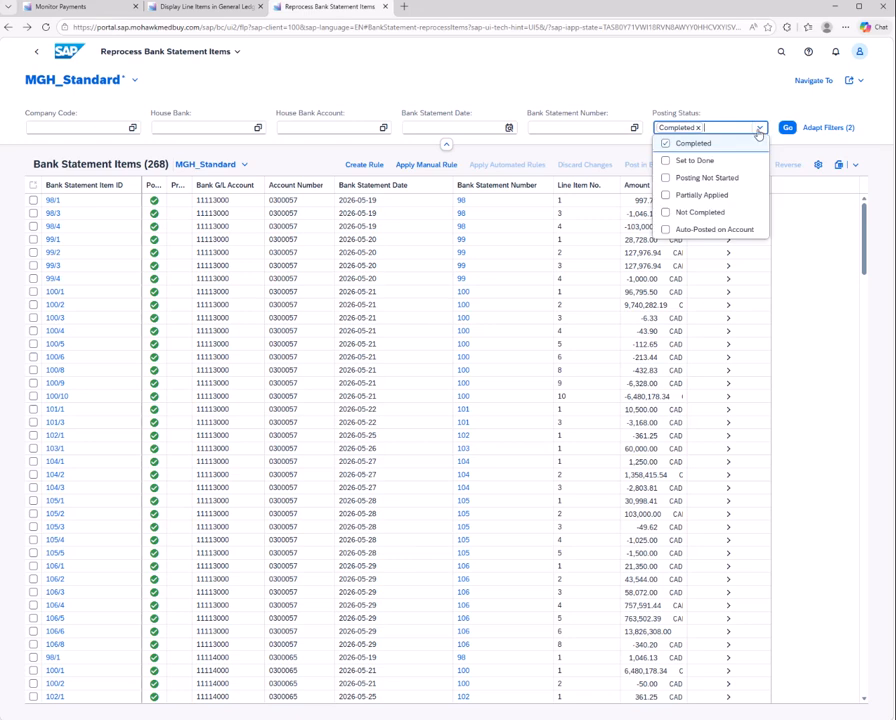
click(666, 229)
click(665, 213)
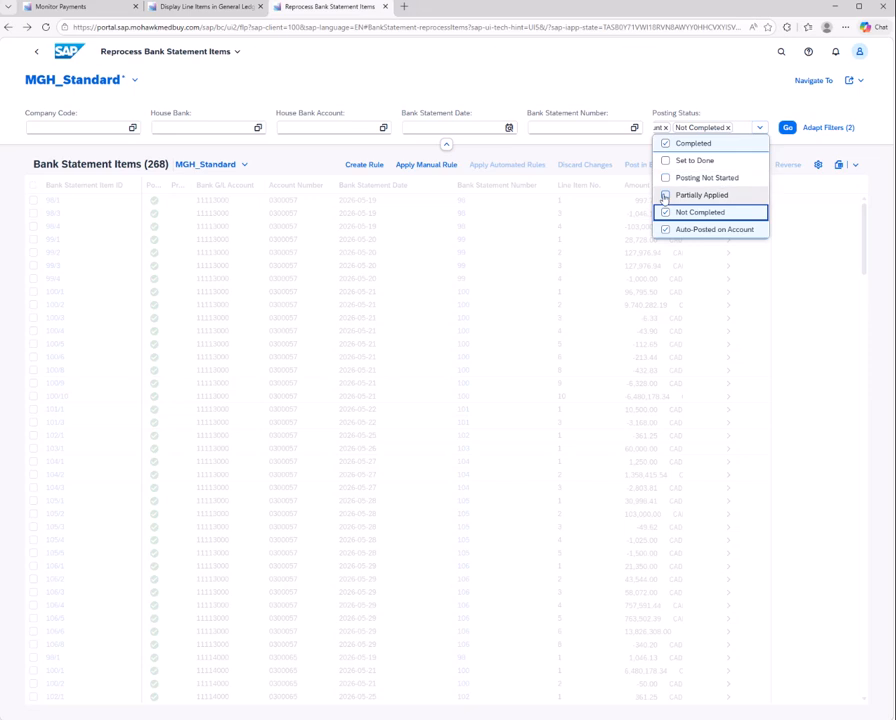
click(665, 177)
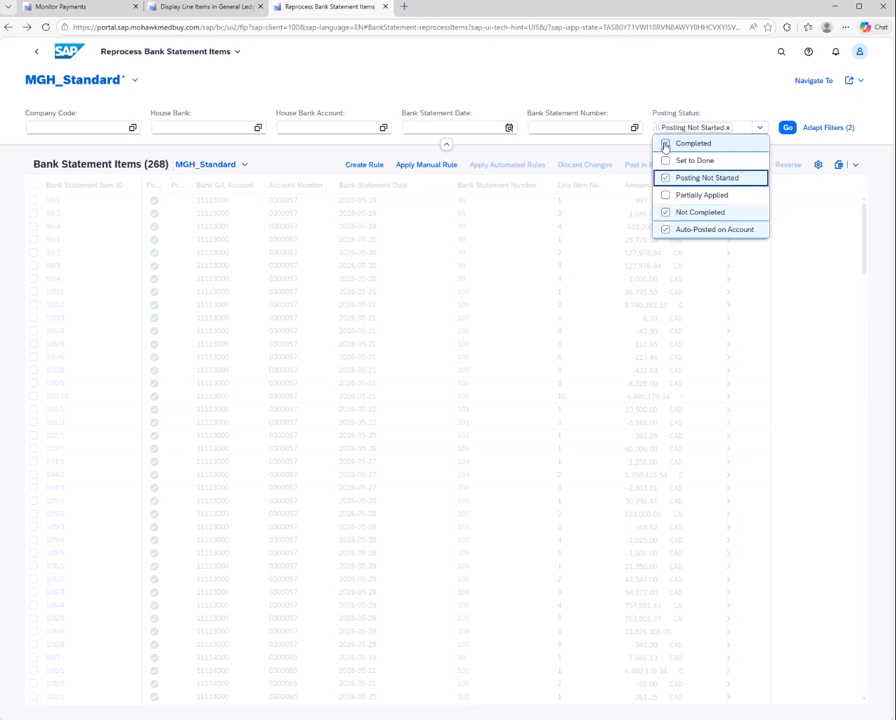
click(665, 143)
click(787, 127)
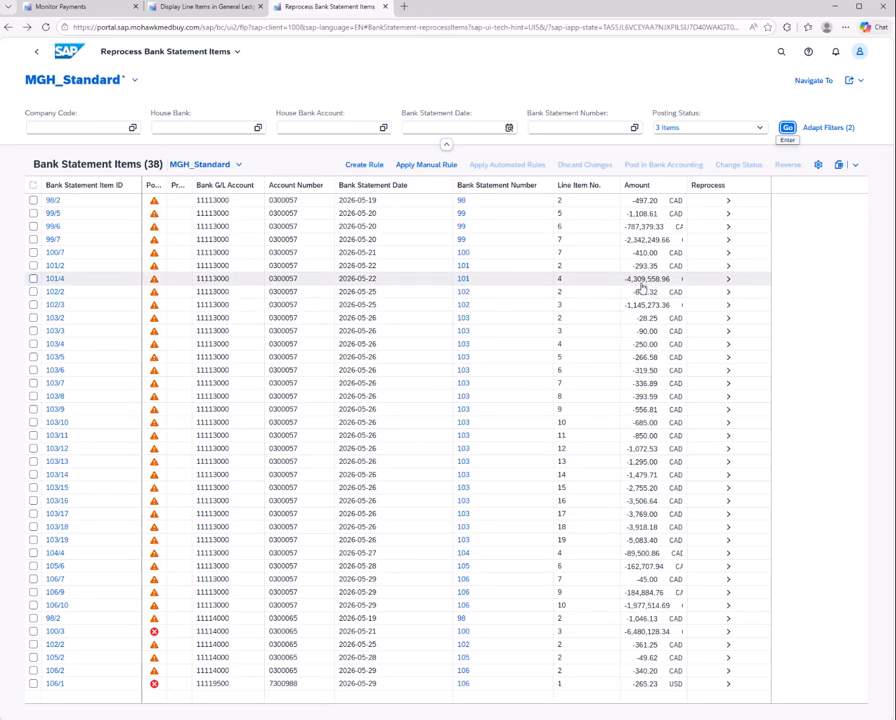
click(731, 283)
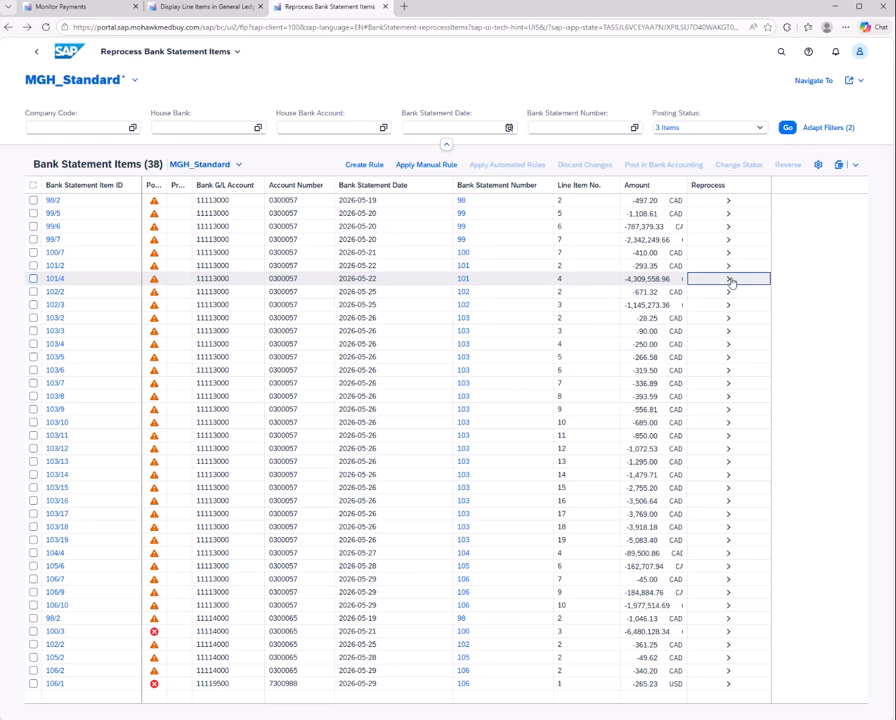
click(731, 283)
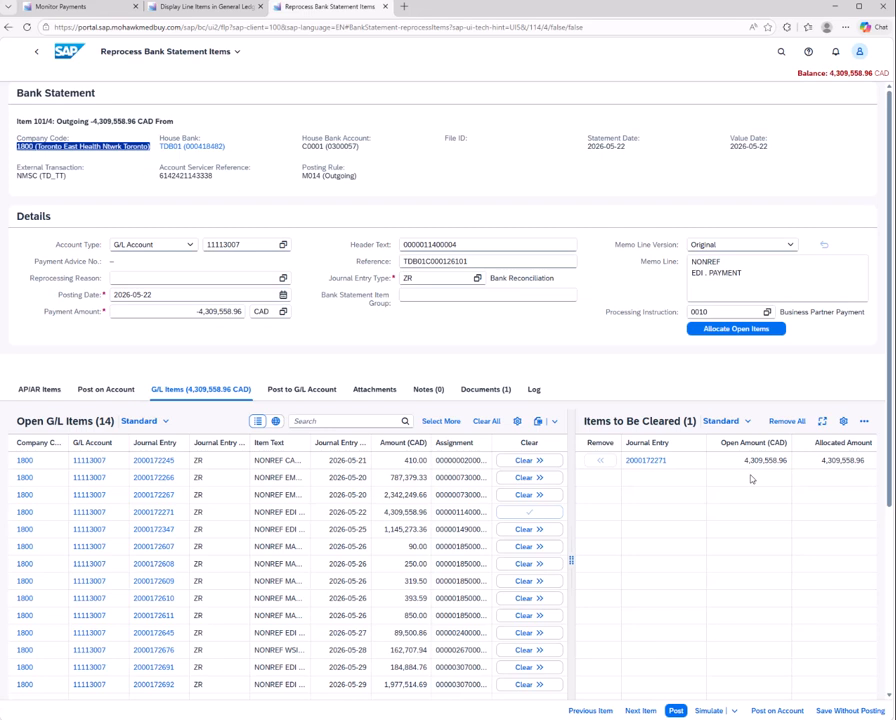
click(755, 272)
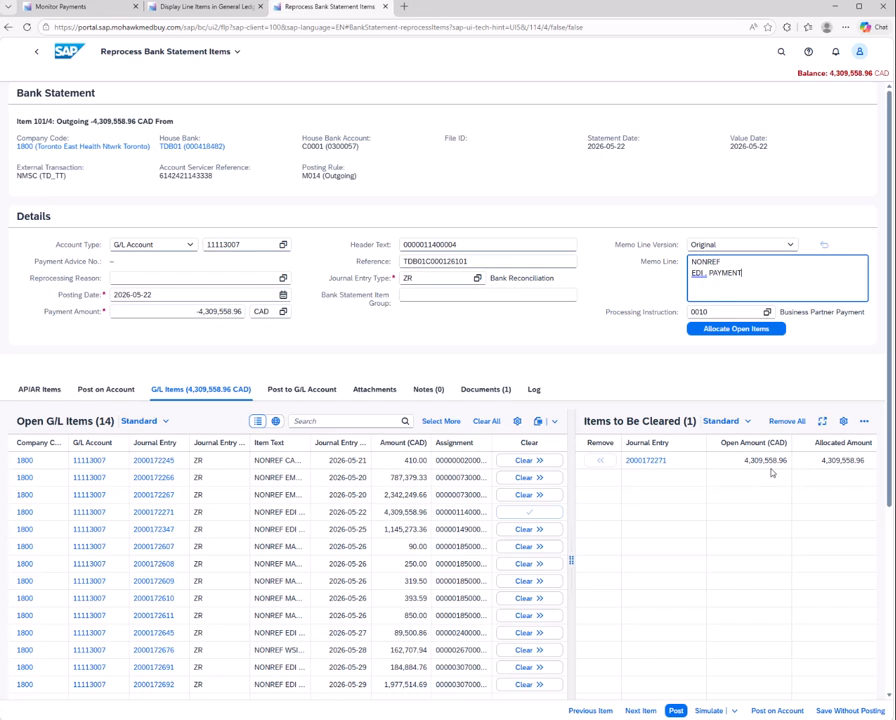
key(ctrl+v)
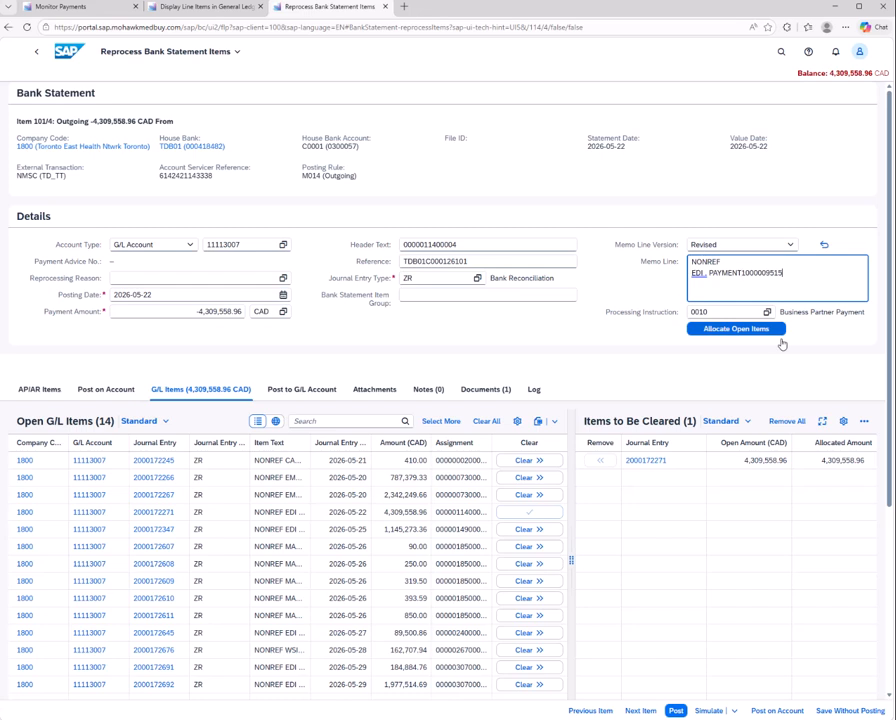
click(768, 313)
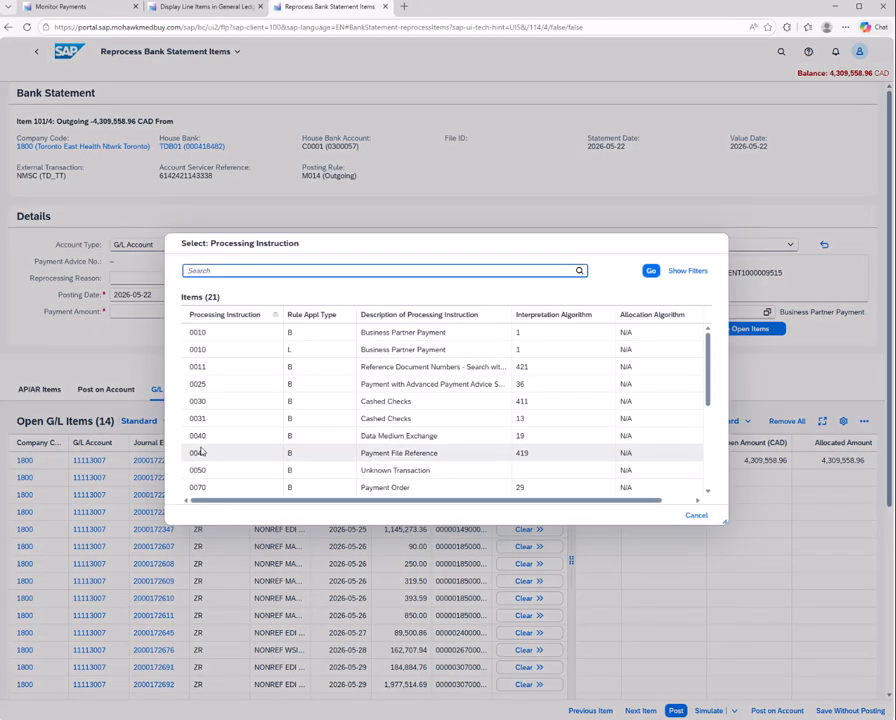
click(201, 453)
click(712, 331)
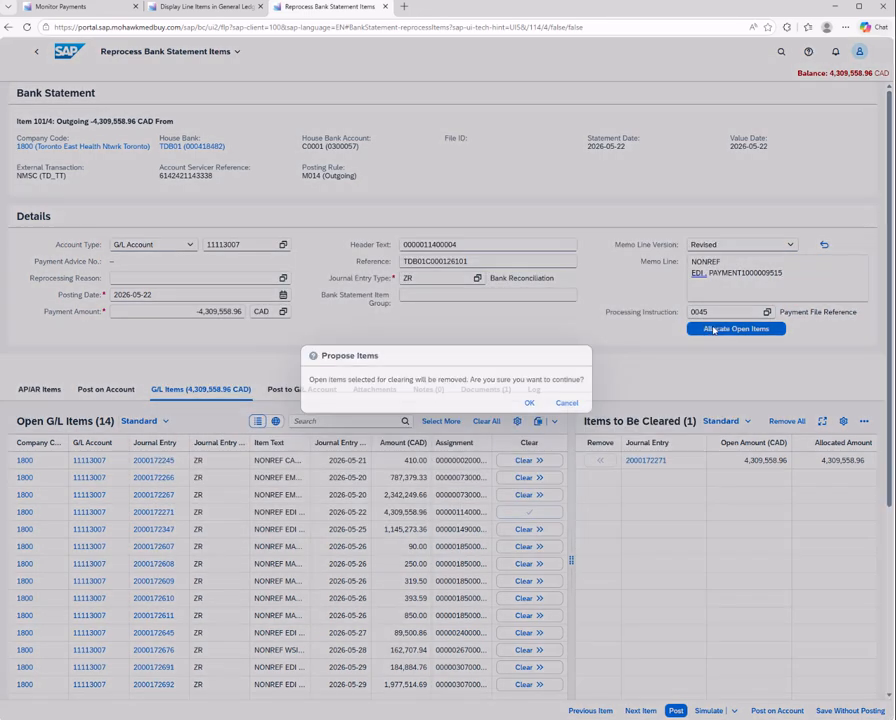
click(528, 402)
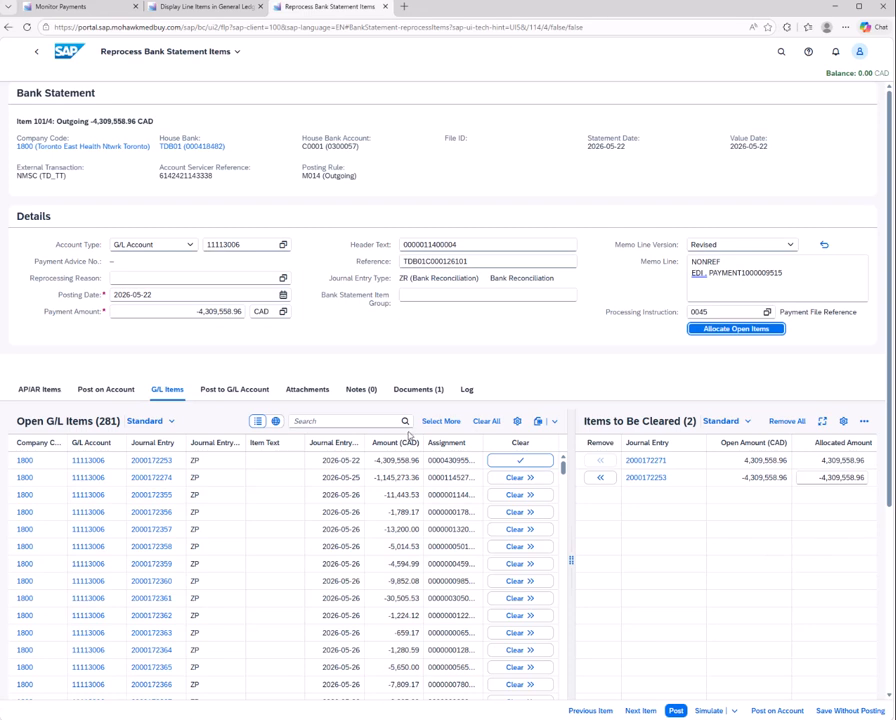
click(62, 8)
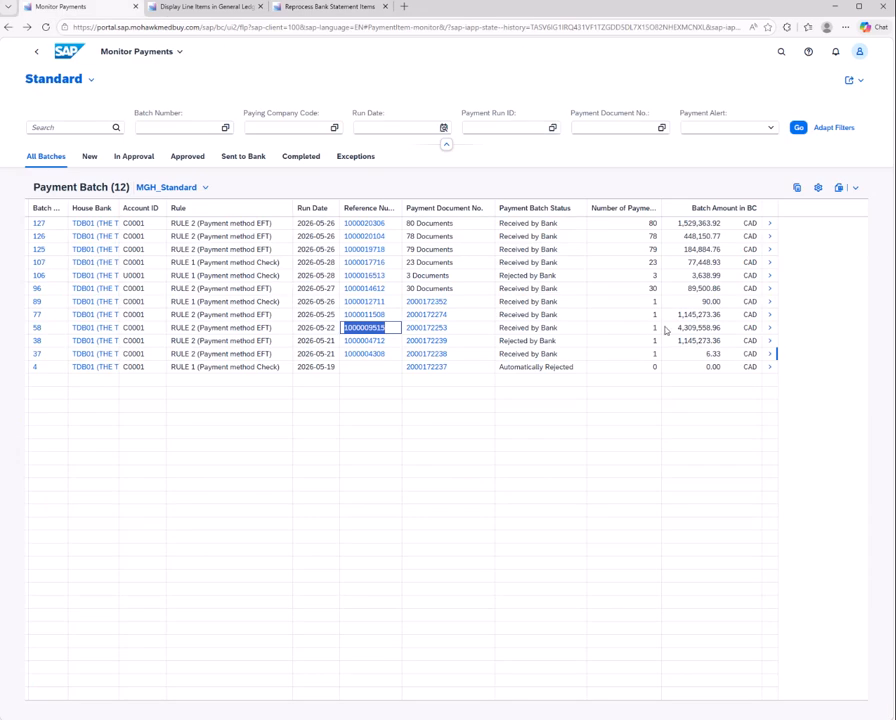
drag(386, 314, 443, 247)
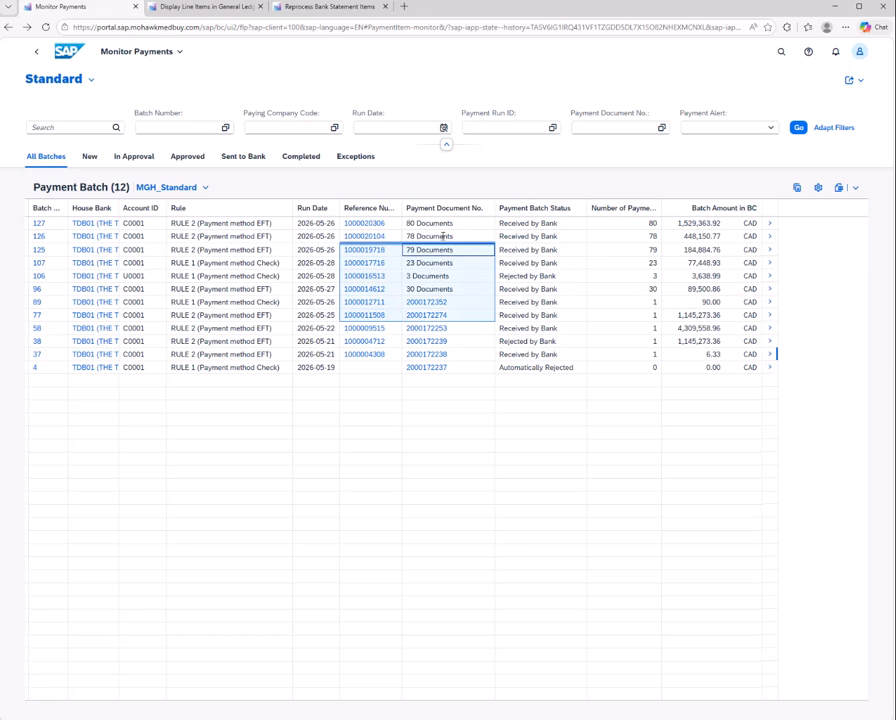
click(496, 90)
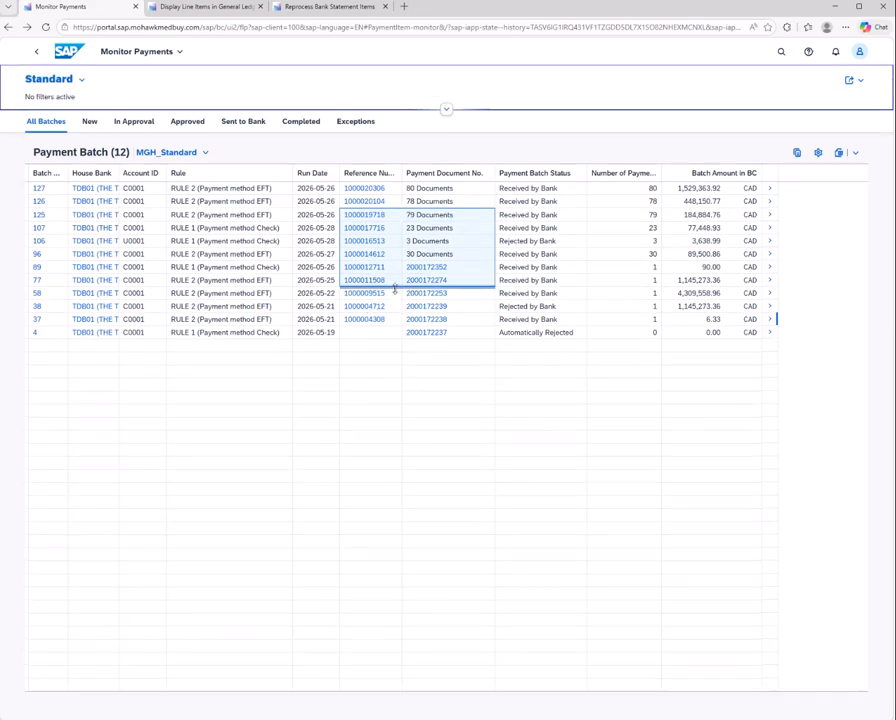
drag(386, 284, 343, 281)
key(ctrl+c)
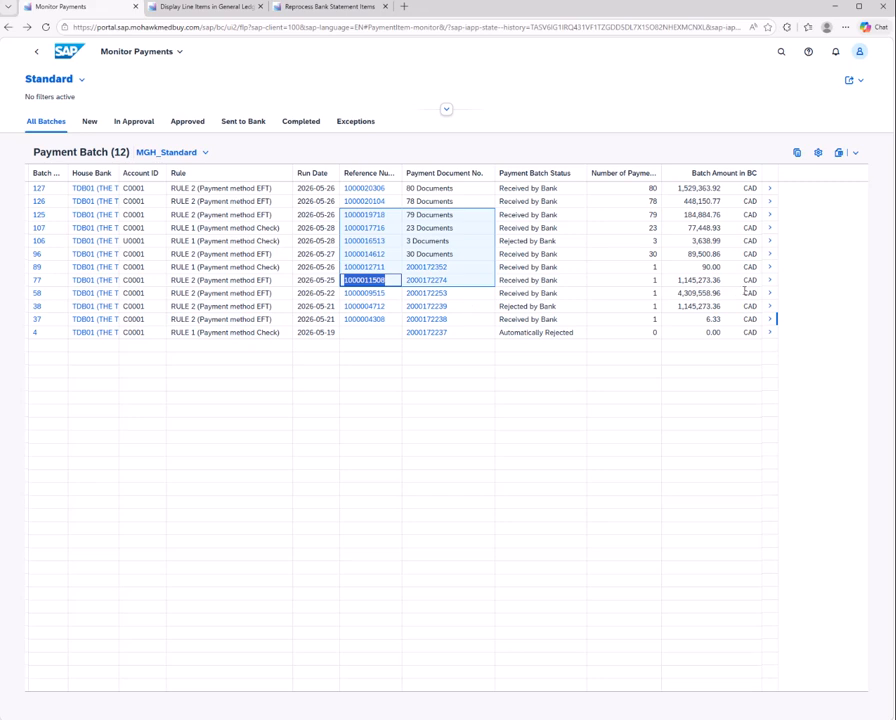
click(330, 7)
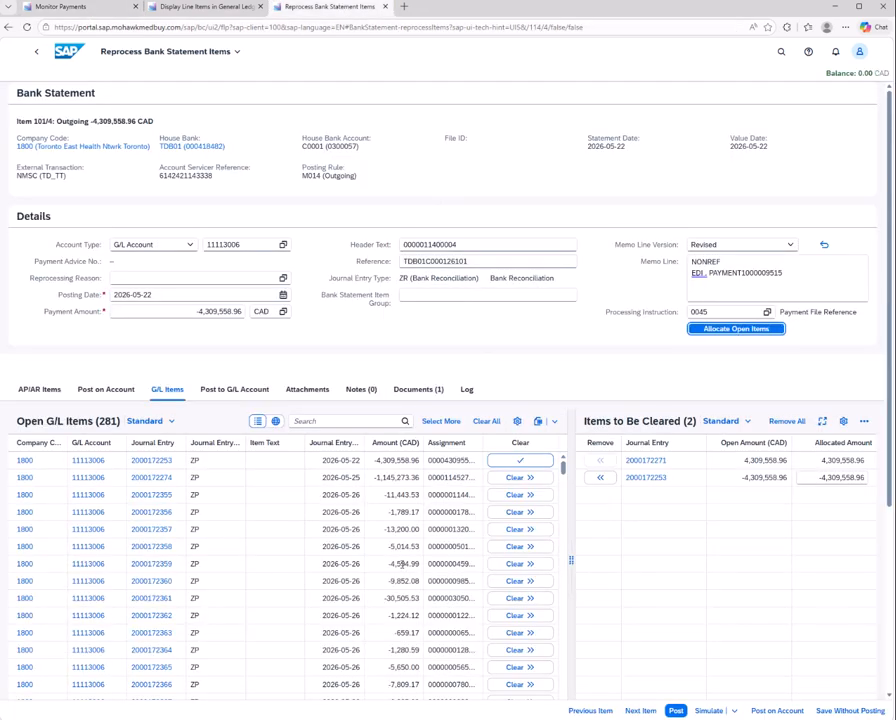
click(526, 481)
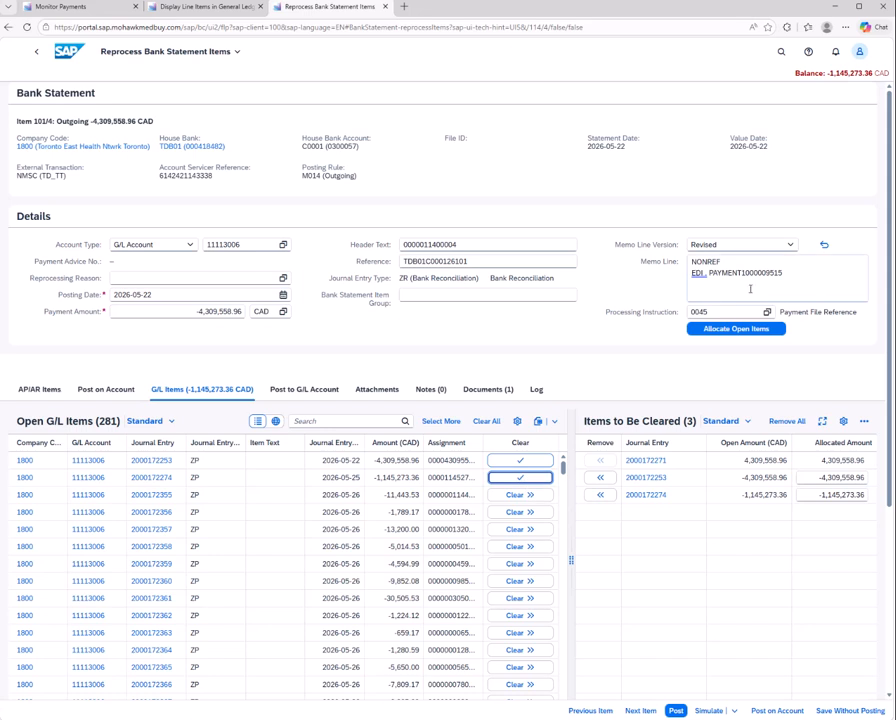
drag(742, 273, 813, 271)
key(ctrl+v)
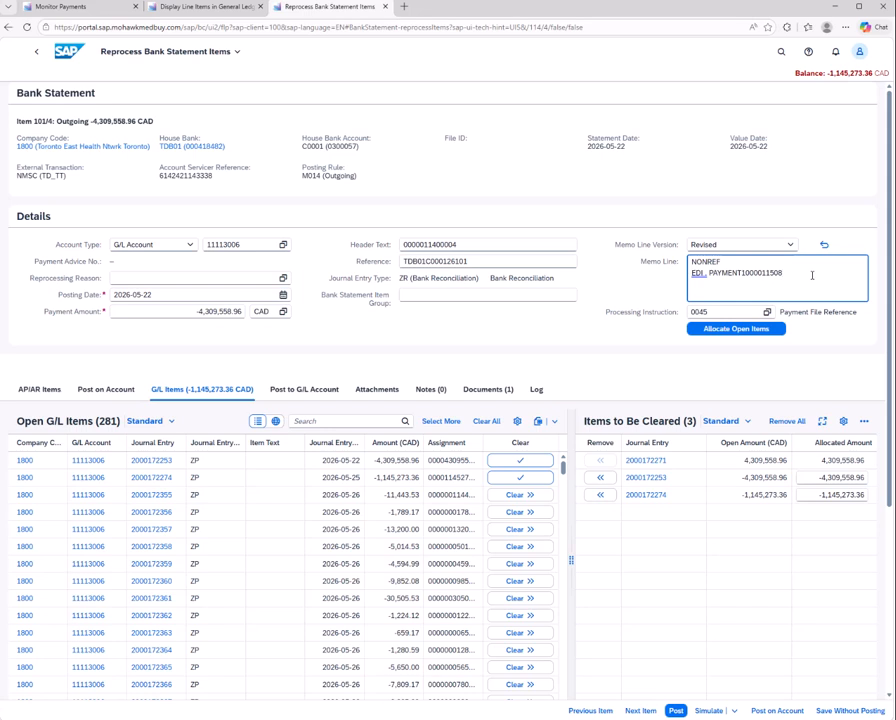
click(736, 329)
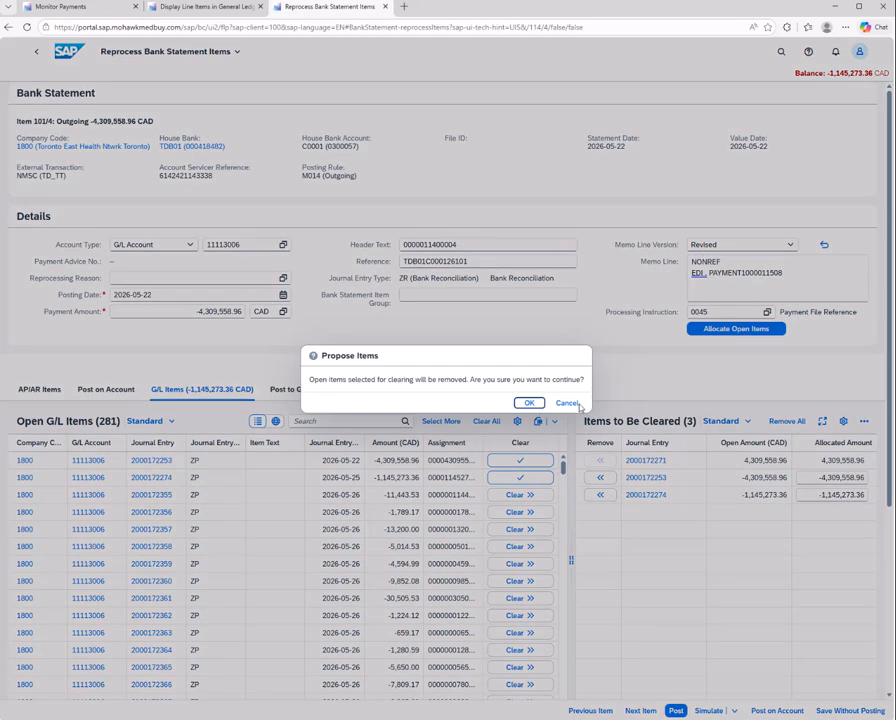
click(529, 403)
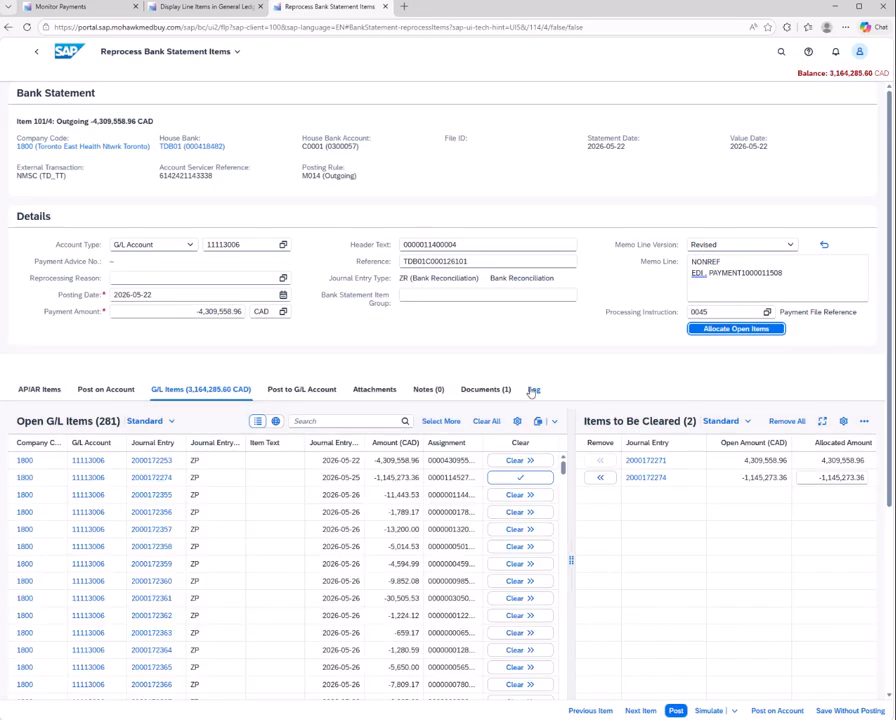
click(601, 478)
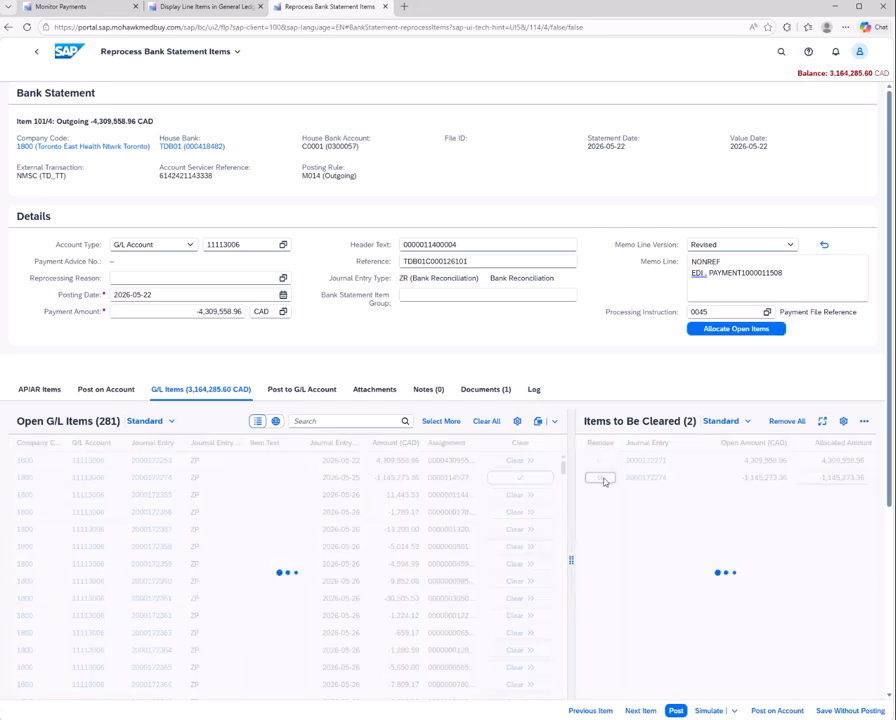
click(70, 8)
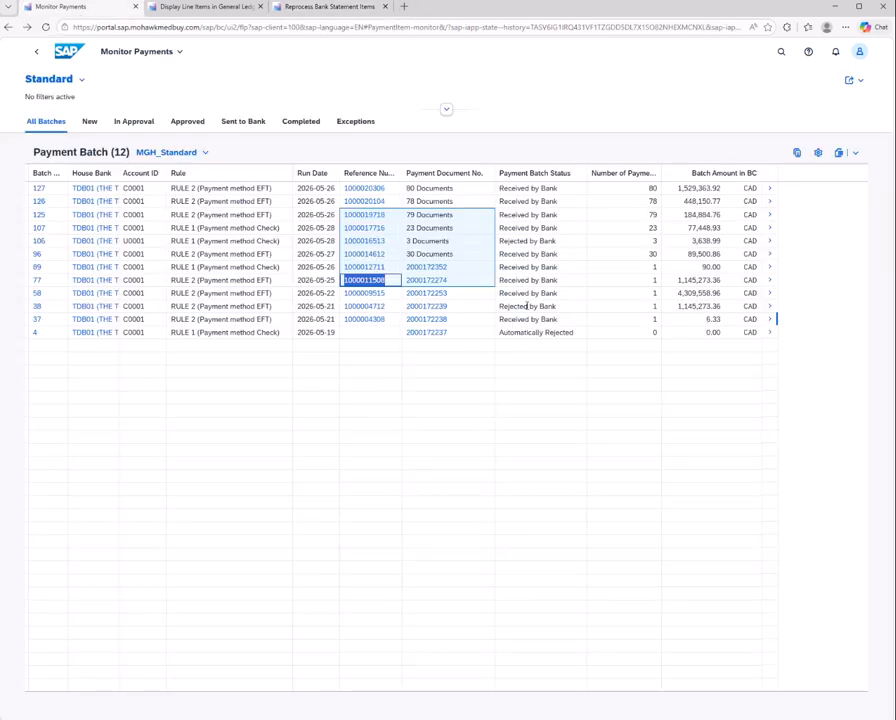
drag(388, 294, 351, 294)
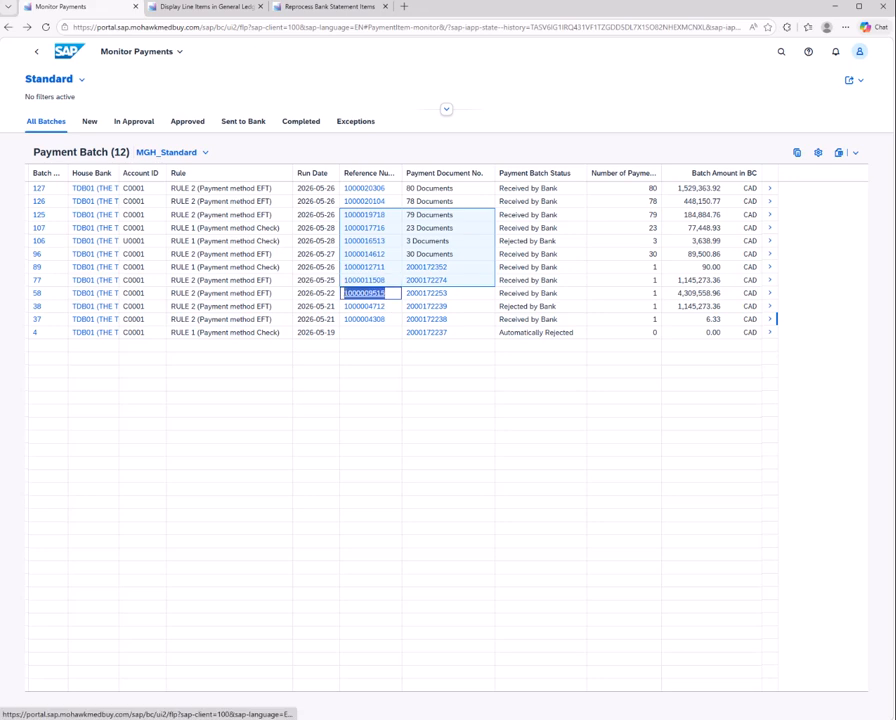
click(330, 7)
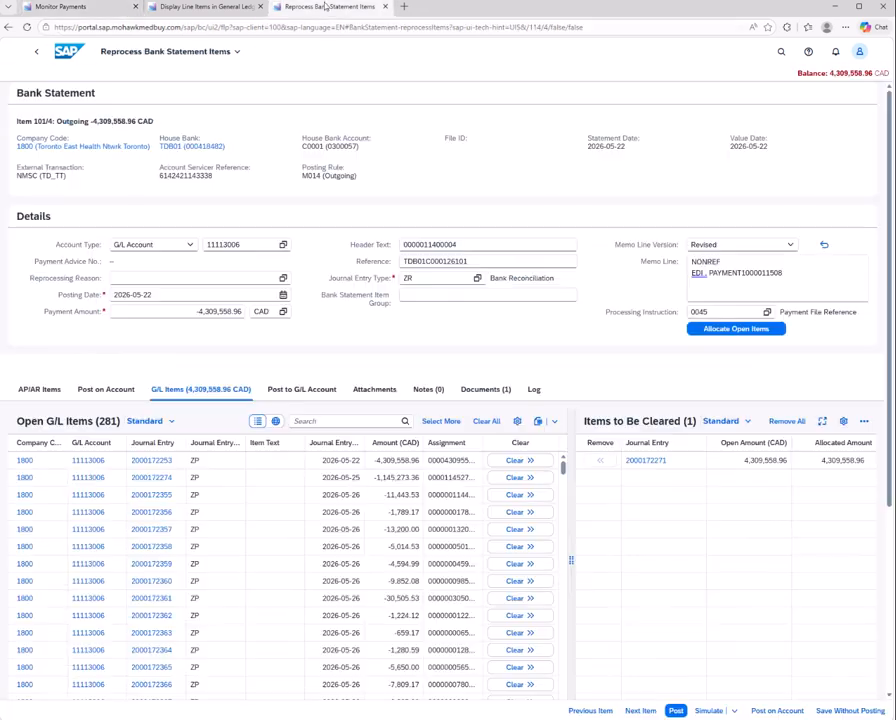
drag(784, 273, 741, 273)
key(ctrl+v)
click(748, 330)
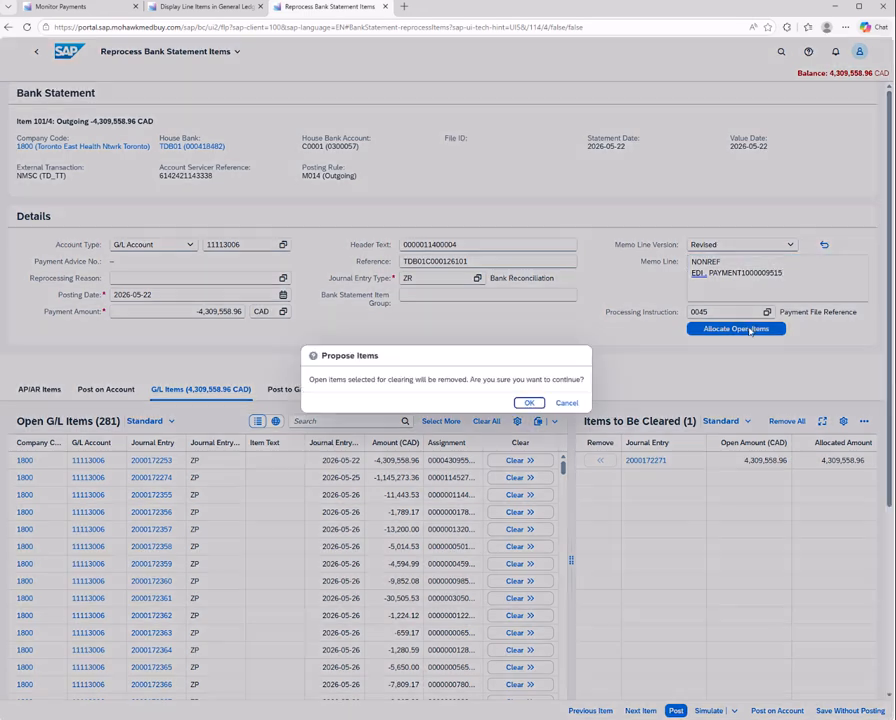
click(529, 402)
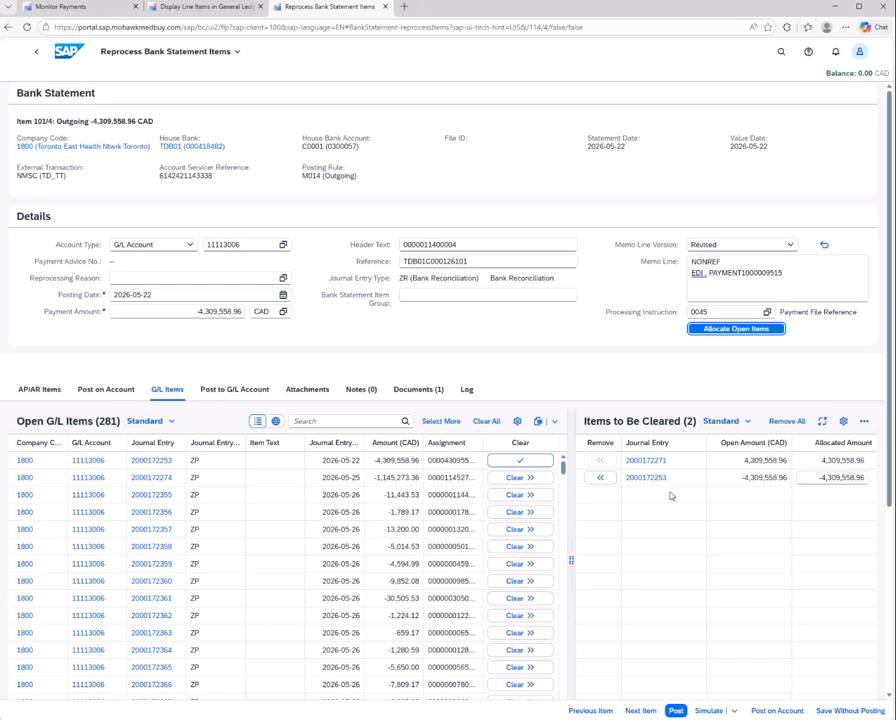
Simulate the clearing journal entry for item 101/4, and post the item after reloading its G/L items
click(708, 710)
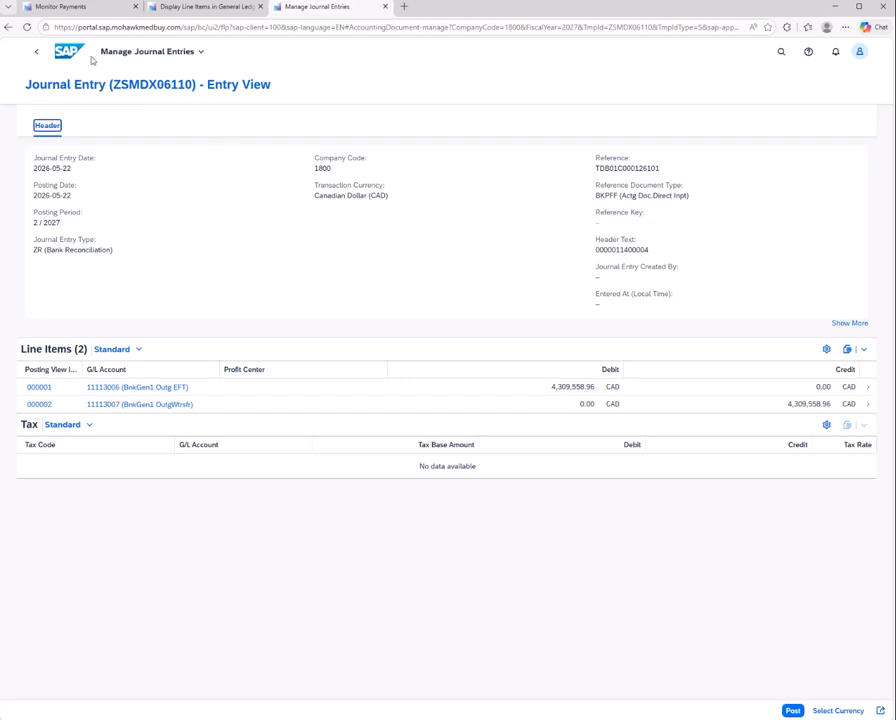
click(36, 51)
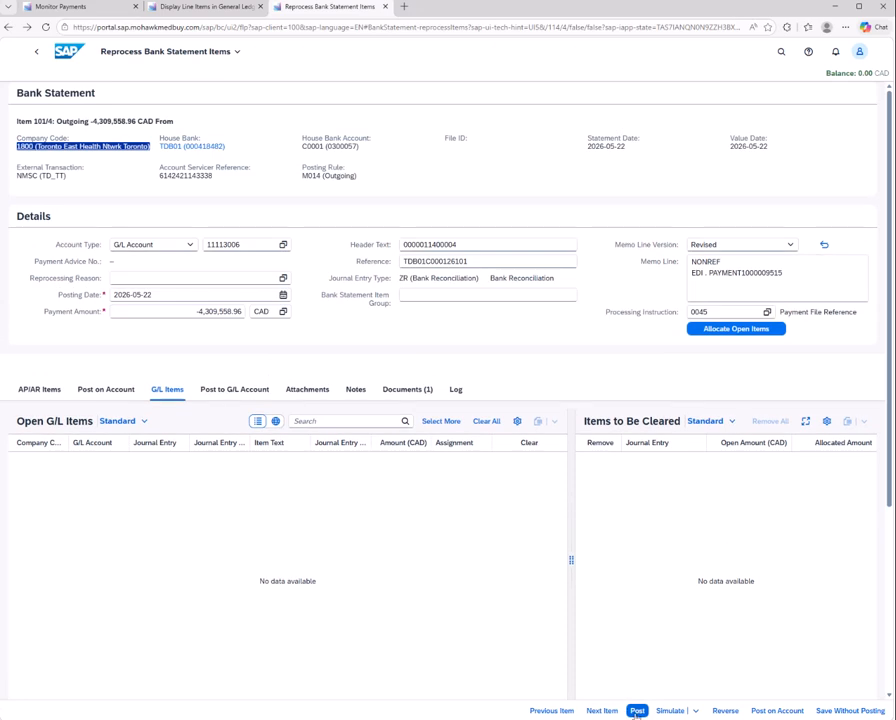
click(172, 393)
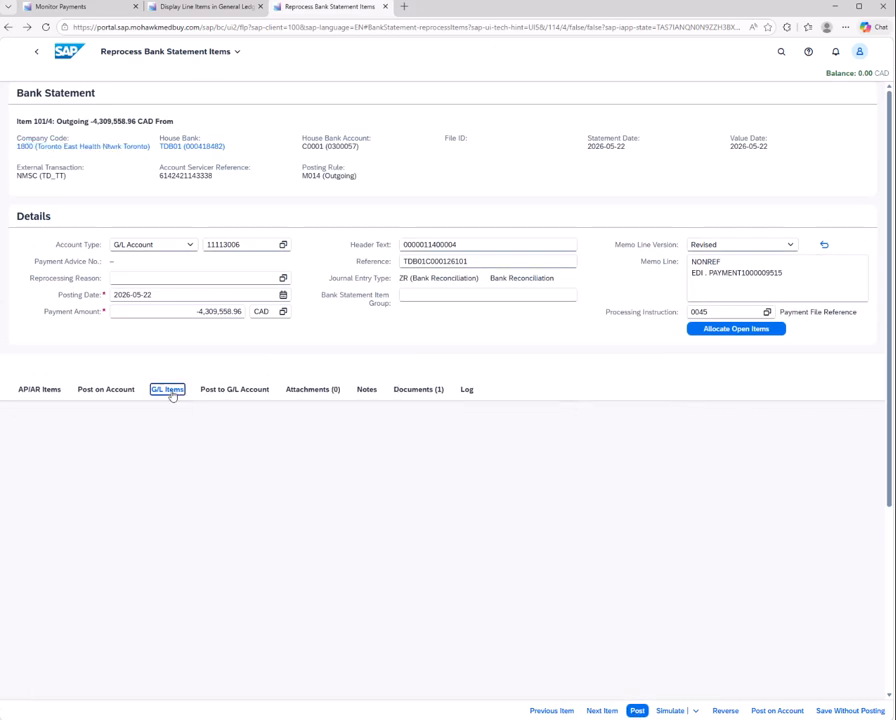
click(637, 711)
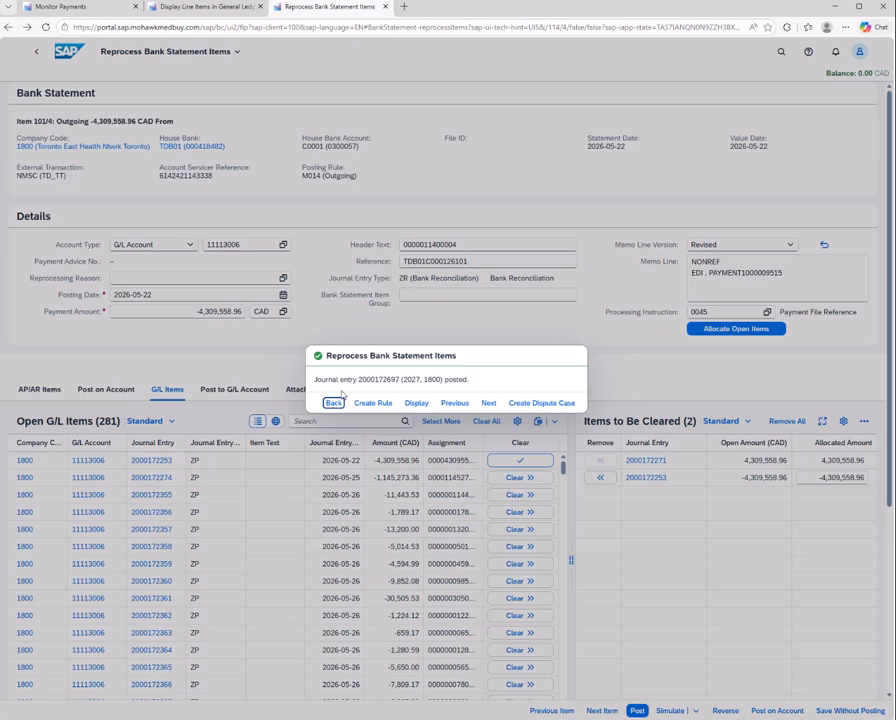
click(333, 403)
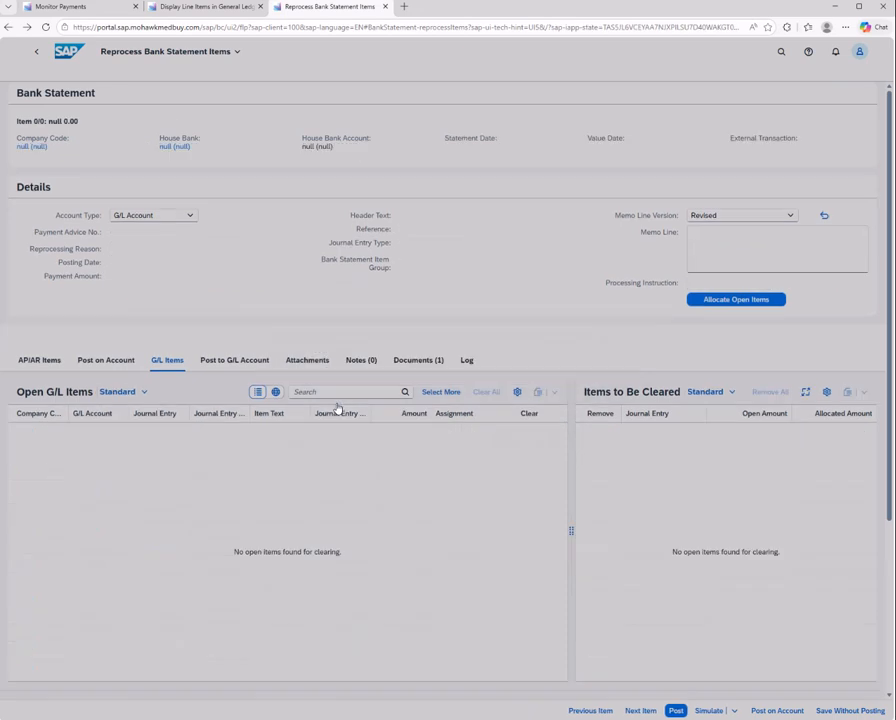
click(68, 11)
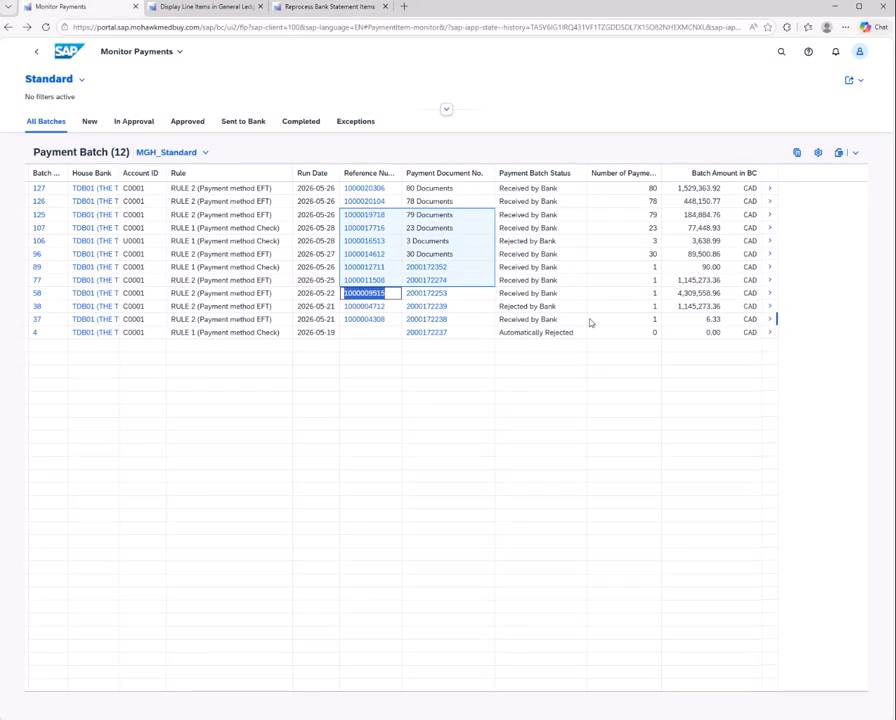
drag(389, 281, 344, 281)
key(ctrl+c)
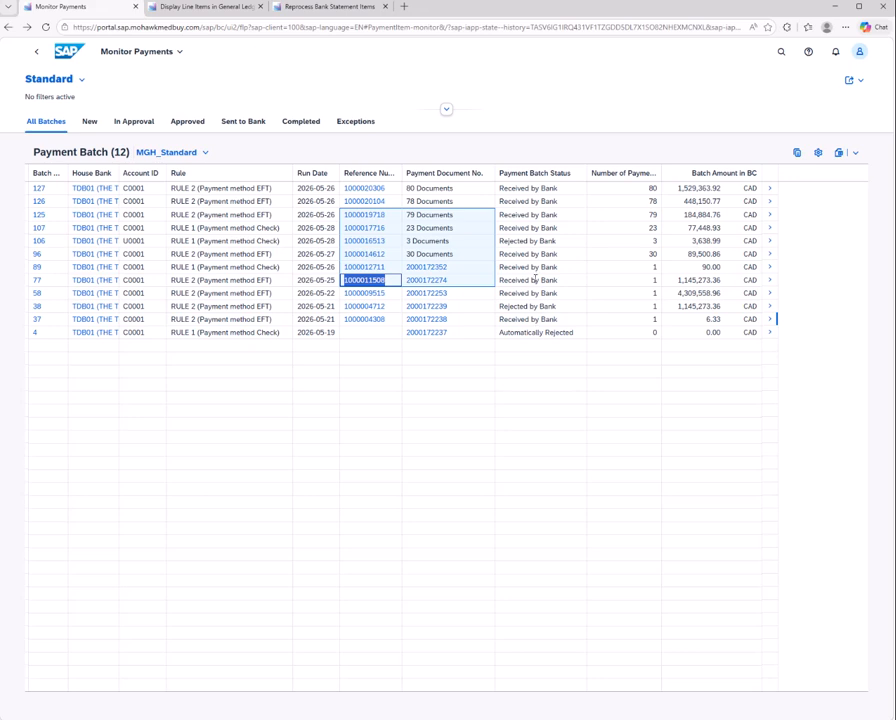
click(193, 8)
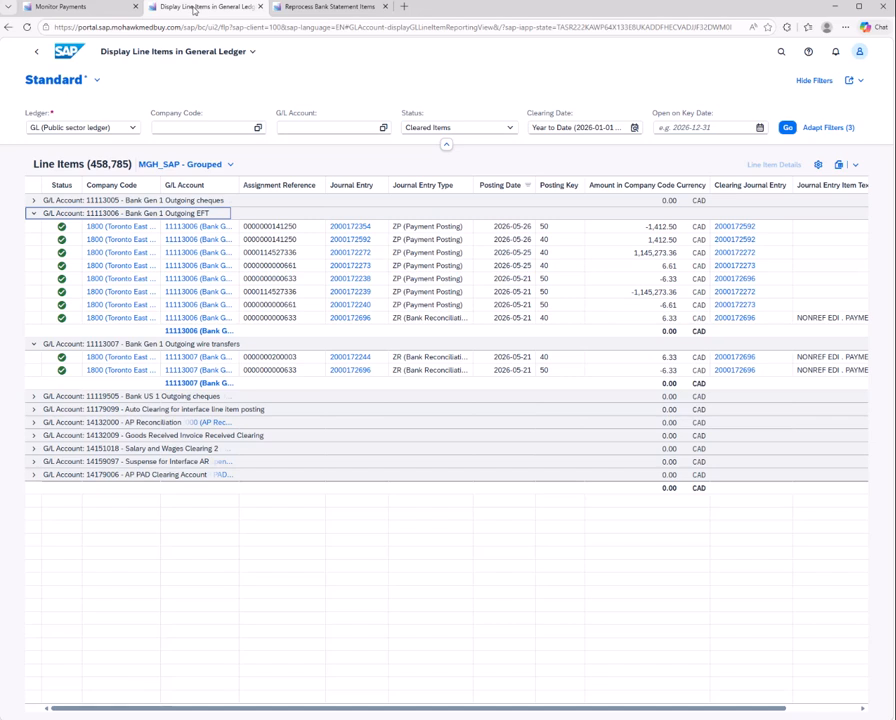
click(330, 7)
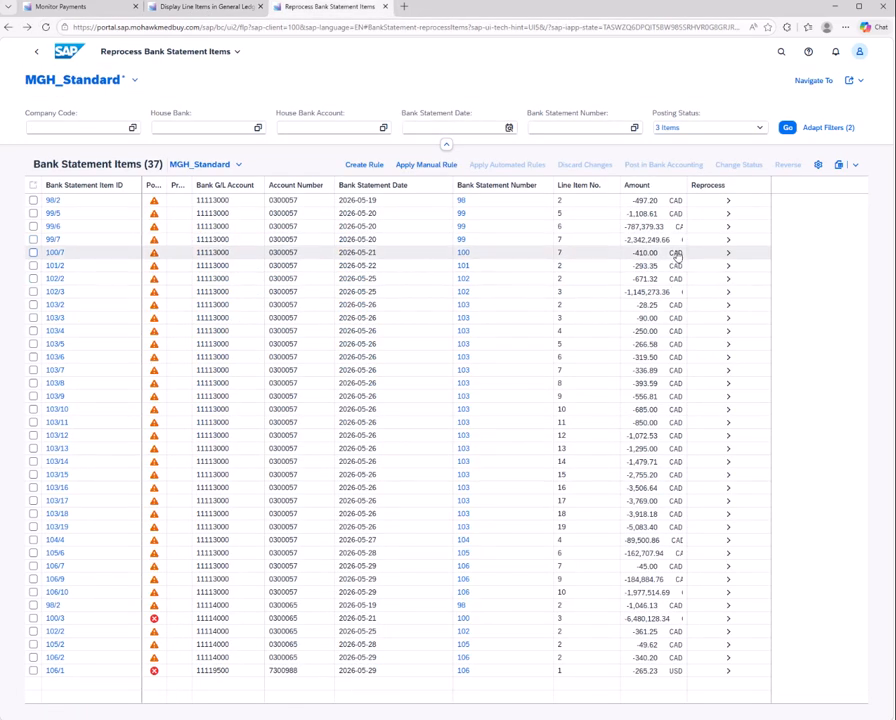
click(728, 292)
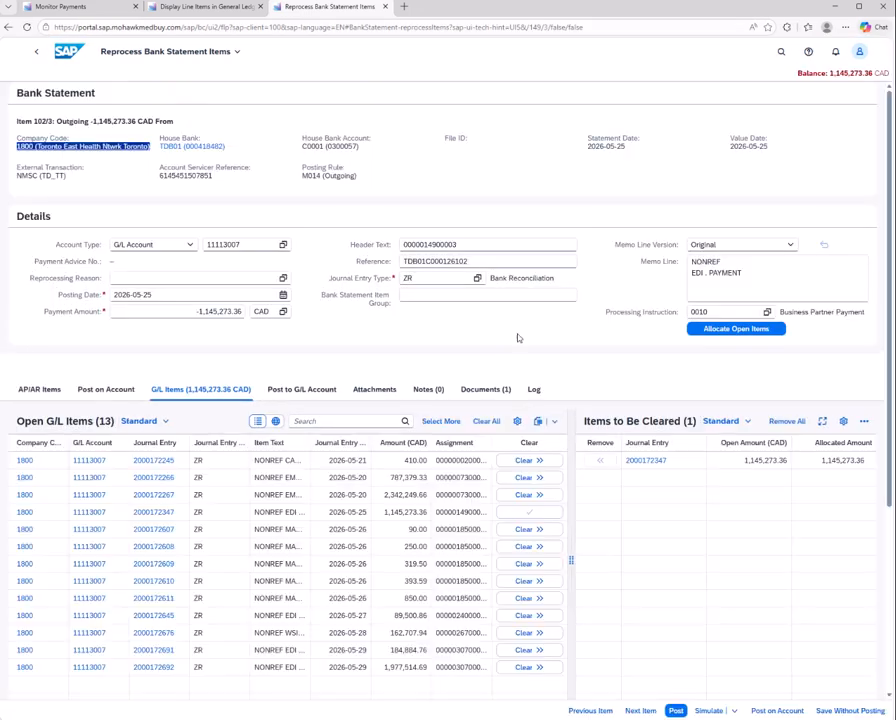
click(755, 277)
key(ctrl+v)
click(767, 312)
click(205, 460)
Reallocate the open items for item 102/3, post it, and return to the bank statement items list
click(724, 330)
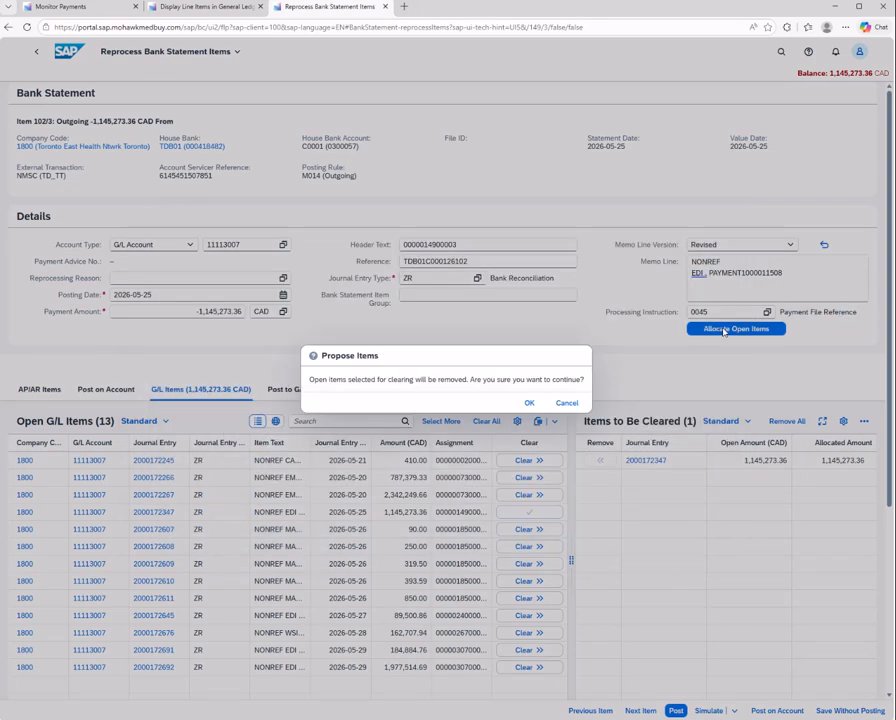
click(528, 402)
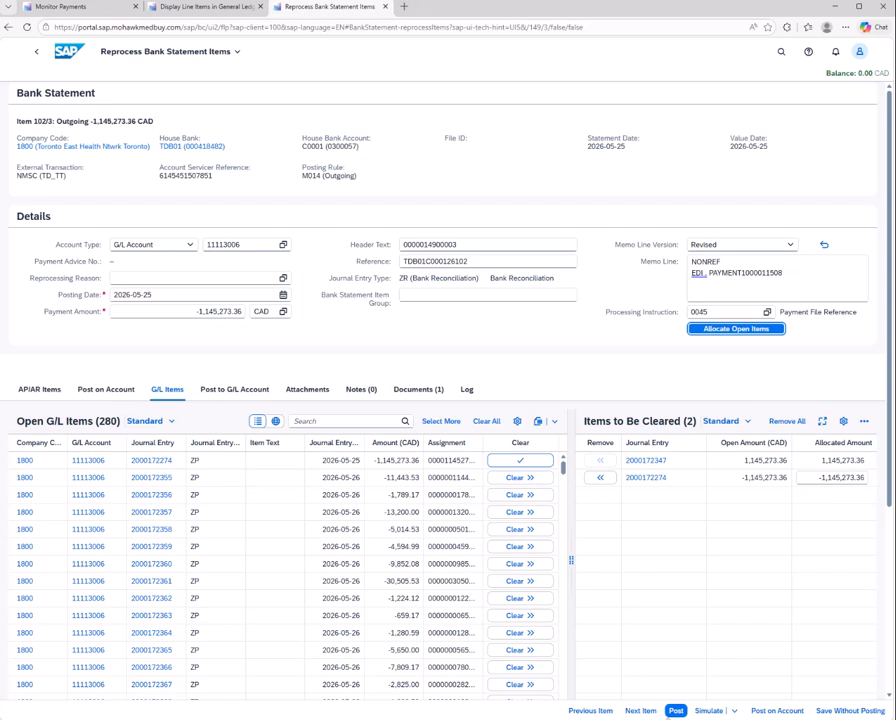
click(676, 711)
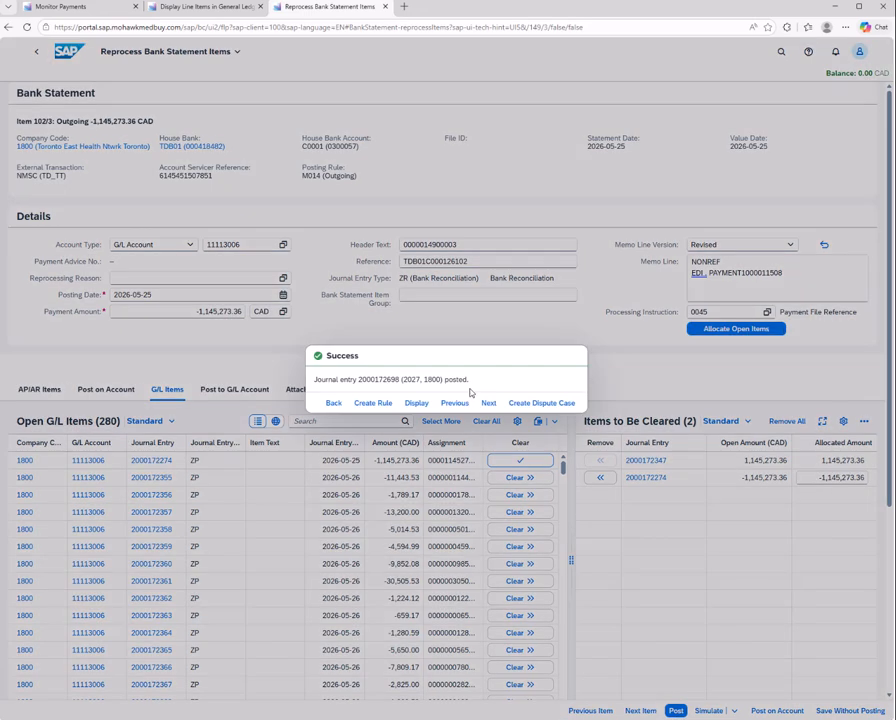
click(333, 403)
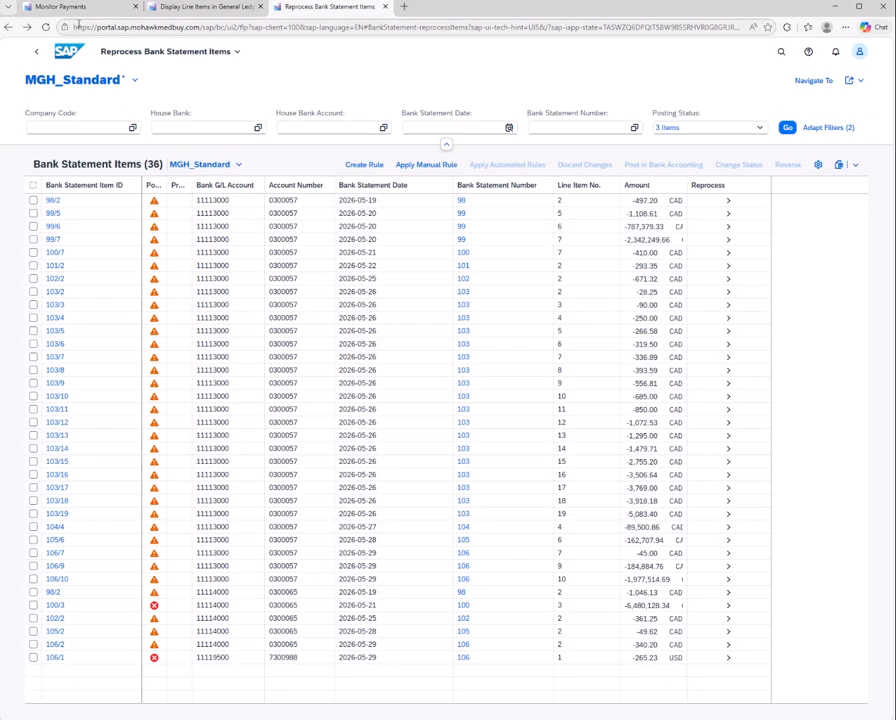
click(92, 12)
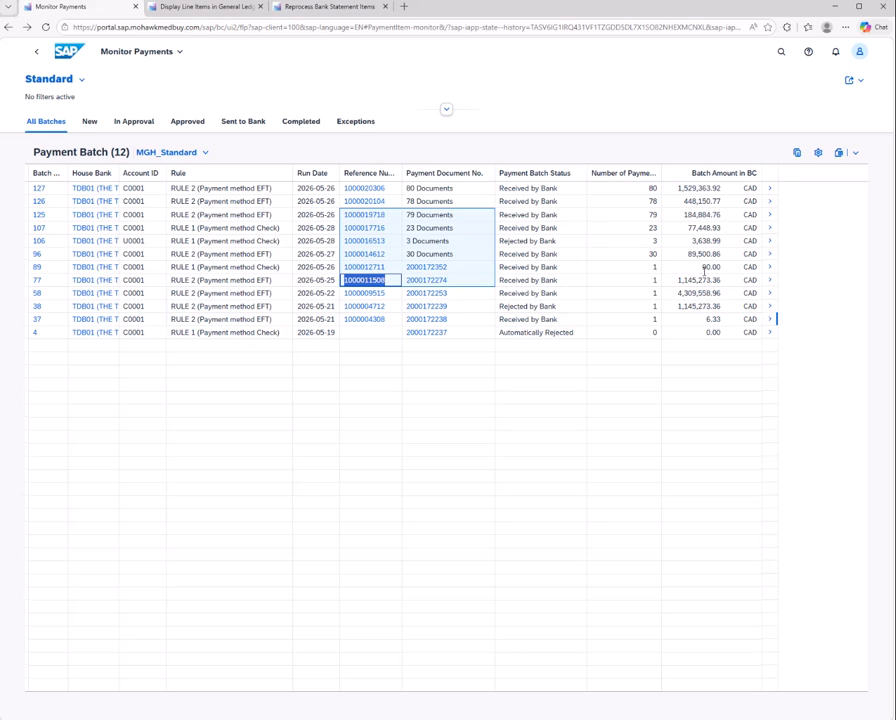
click(330, 7)
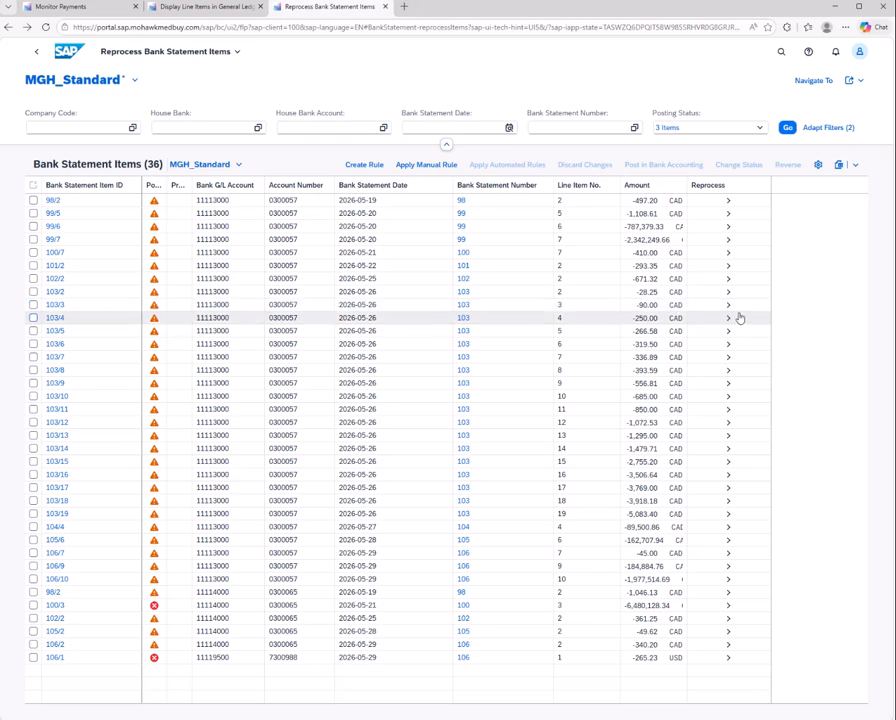
click(729, 306)
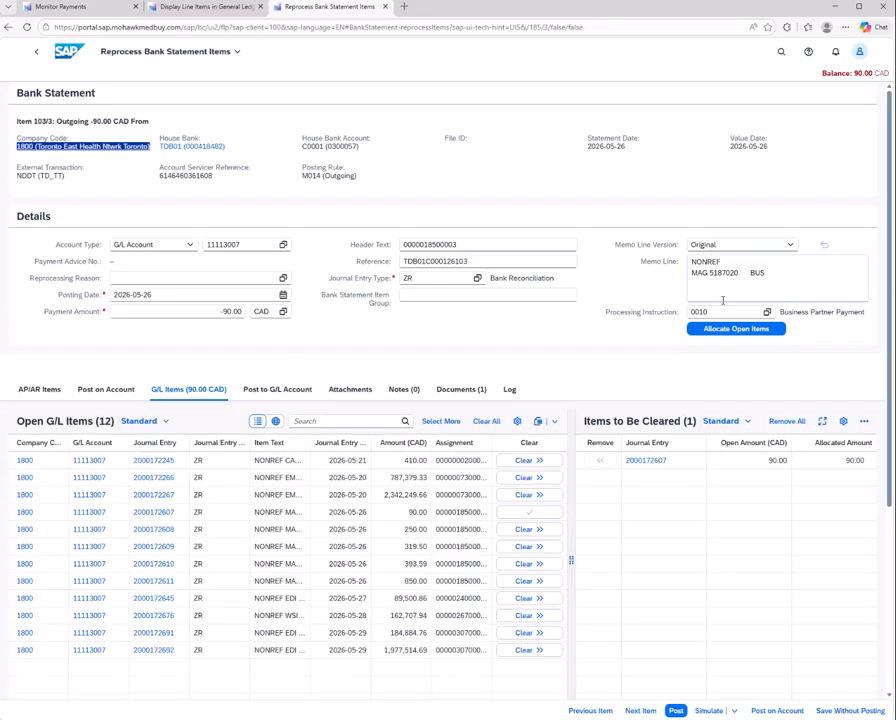
click(102, 8)
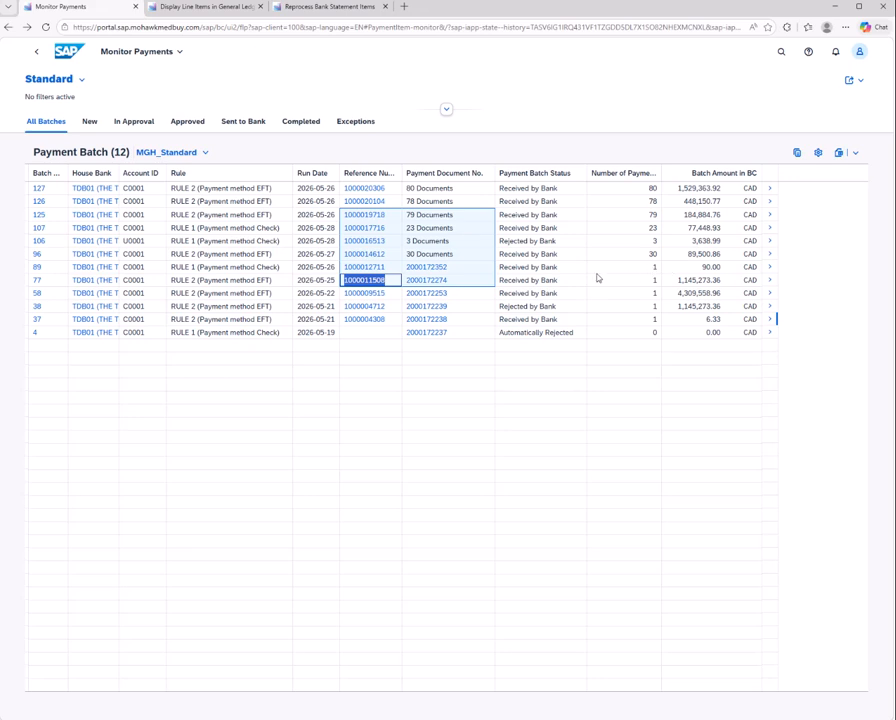
drag(388, 269, 344, 270)
key(ctrl+c)
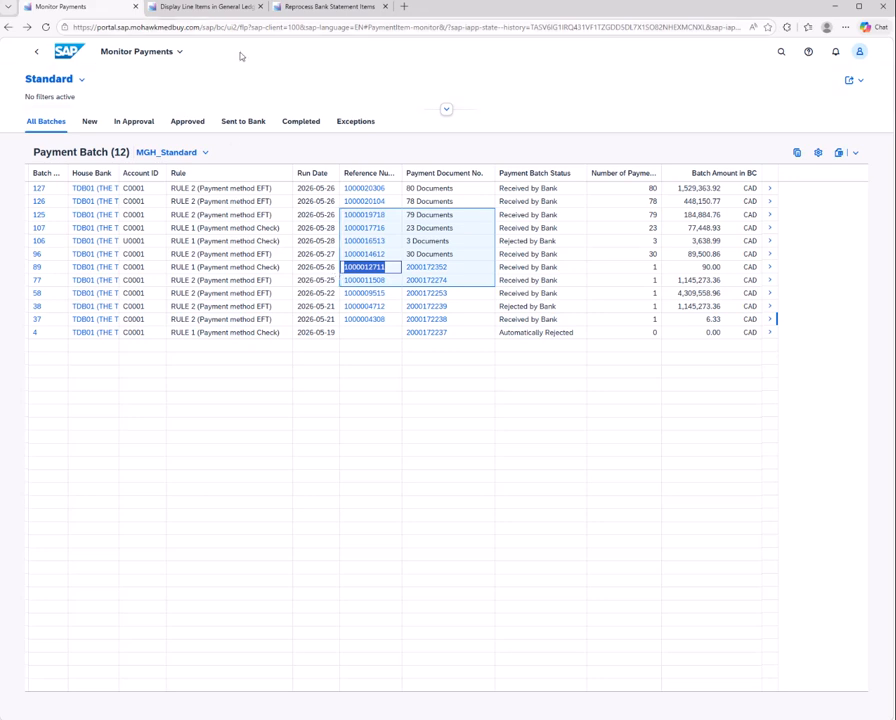
click(340, 14)
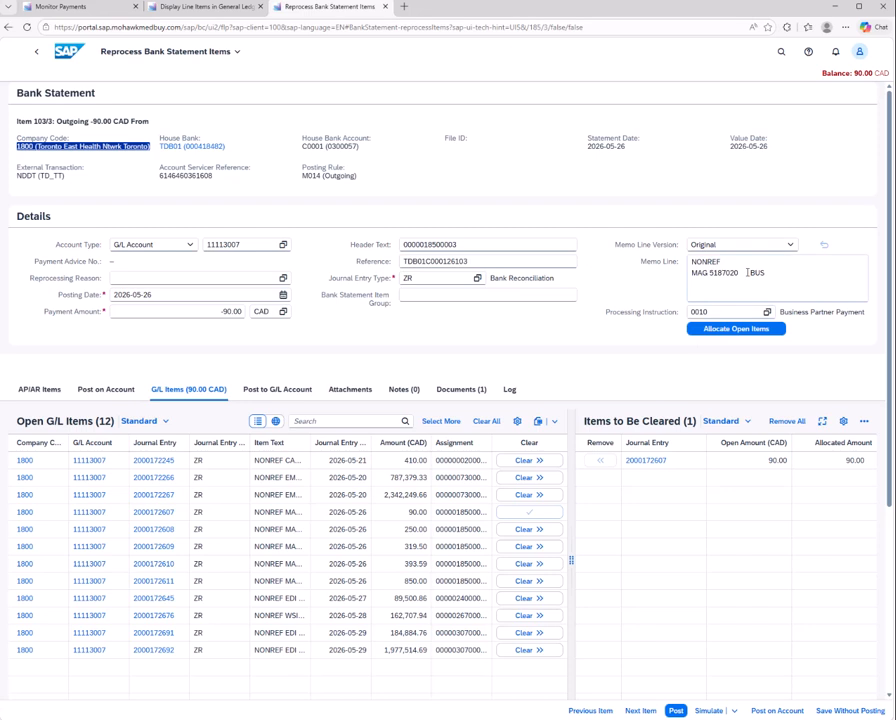
click(783, 272)
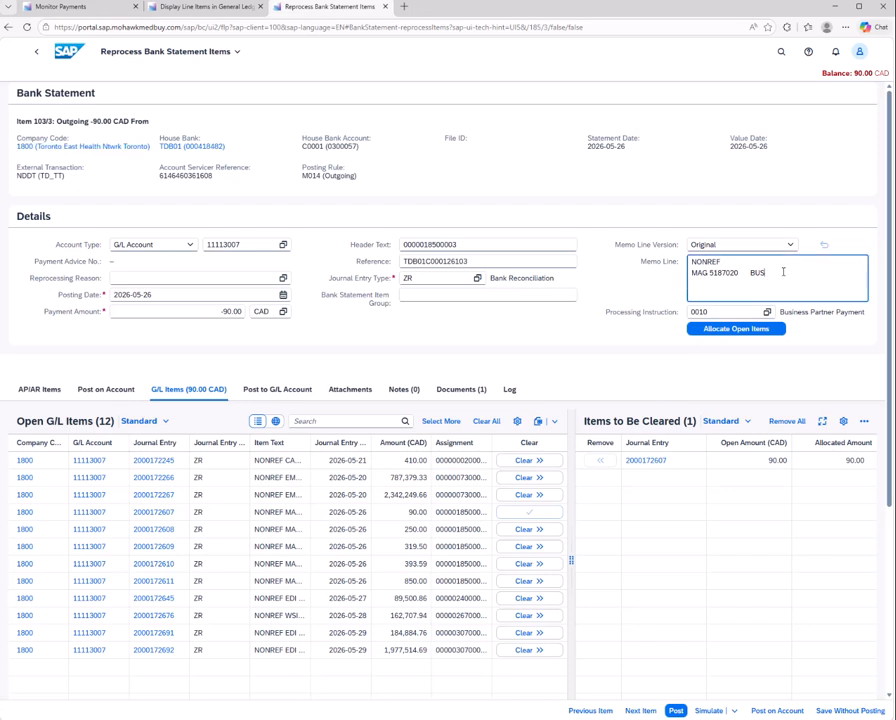
key(ctrl+v)
click(752, 311)
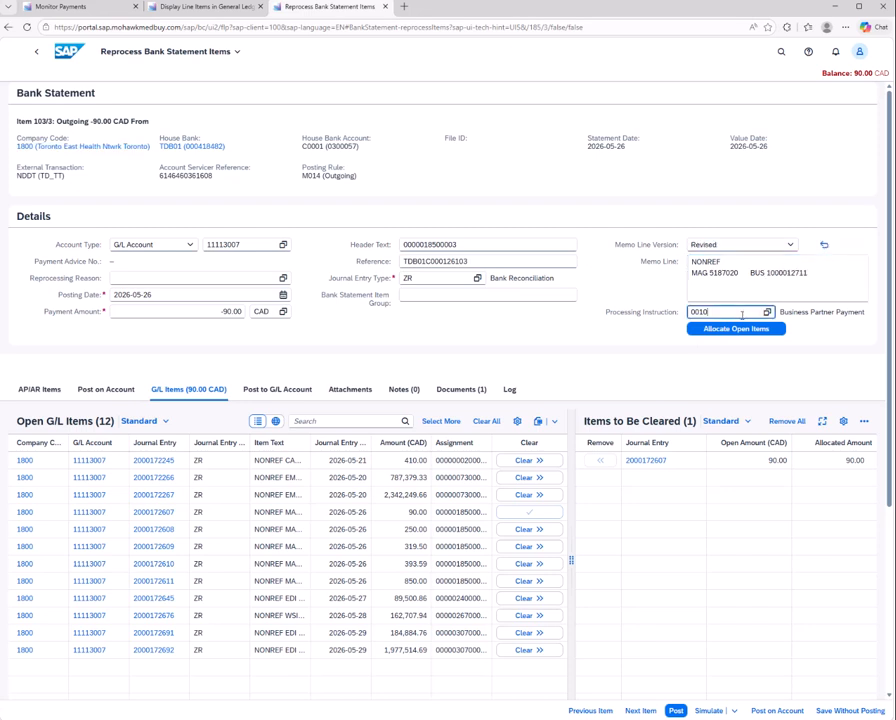
key(F4)
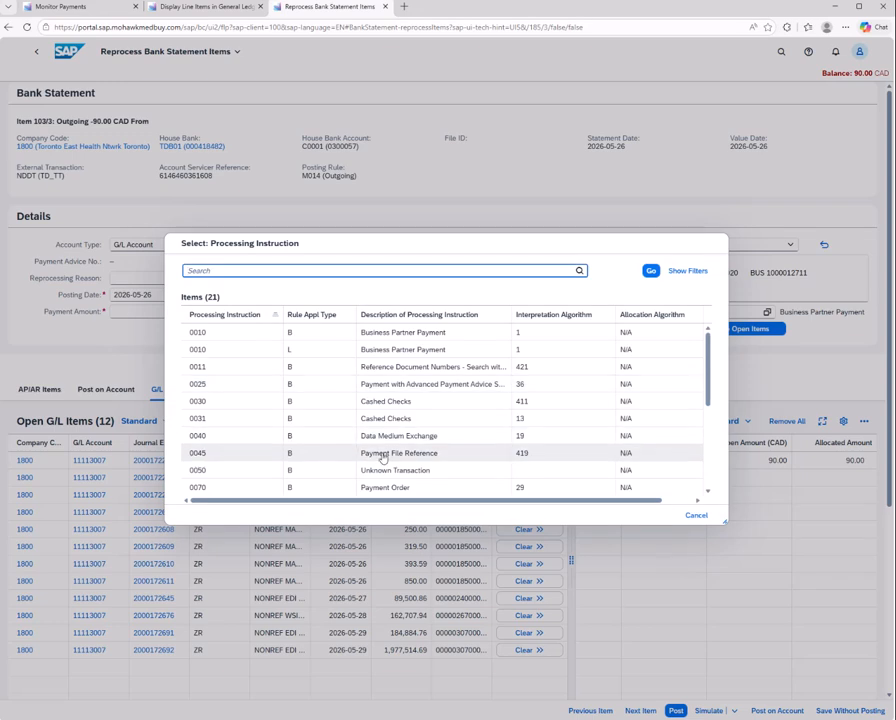
click(204, 456)
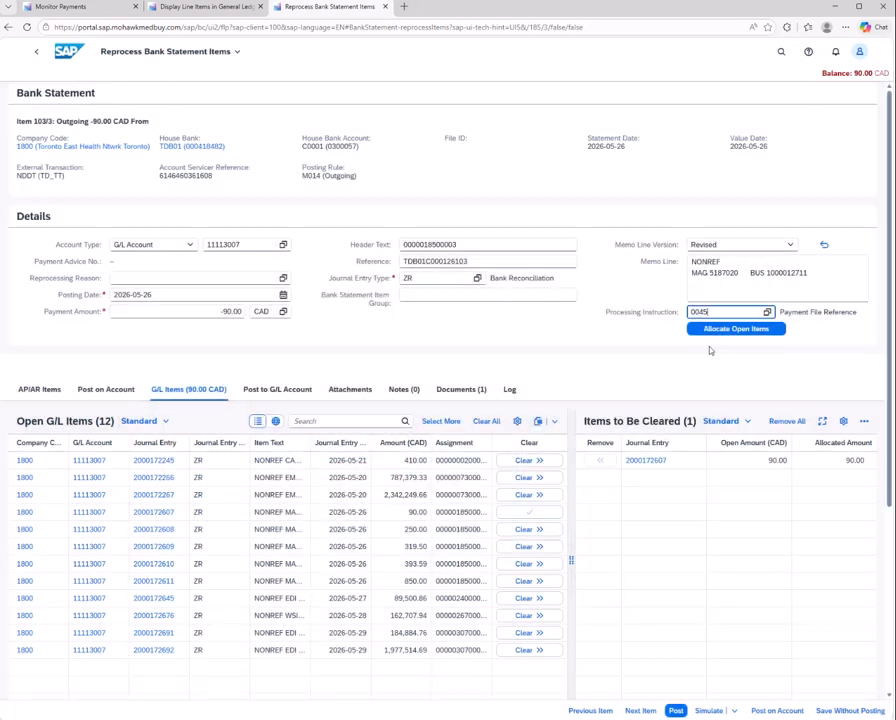
Reallocate the open items for item 103/3, post it, and return to the bank statement items list
click(714, 333)
click(522, 404)
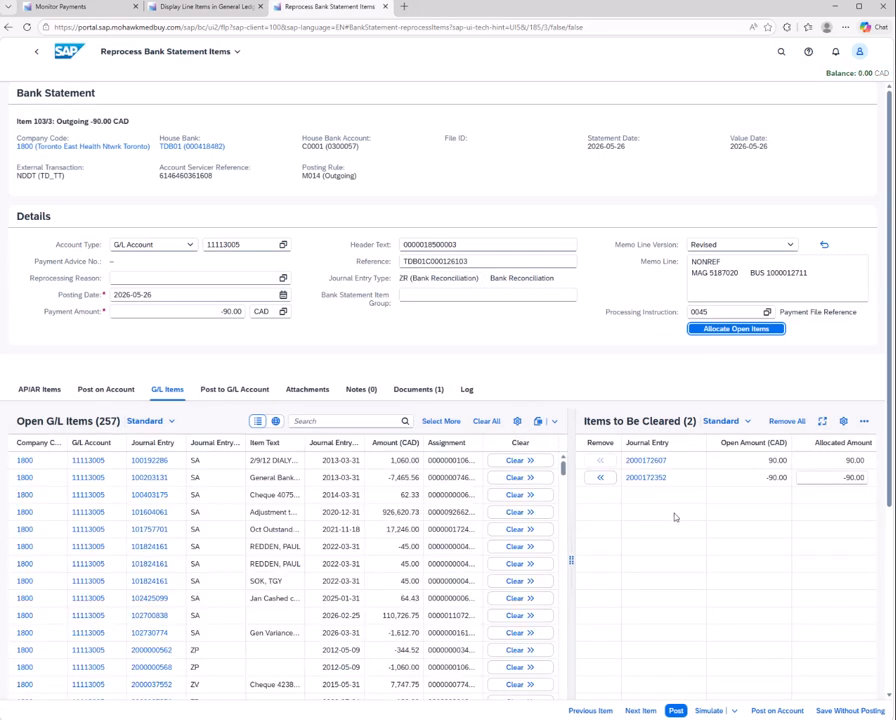
click(676, 711)
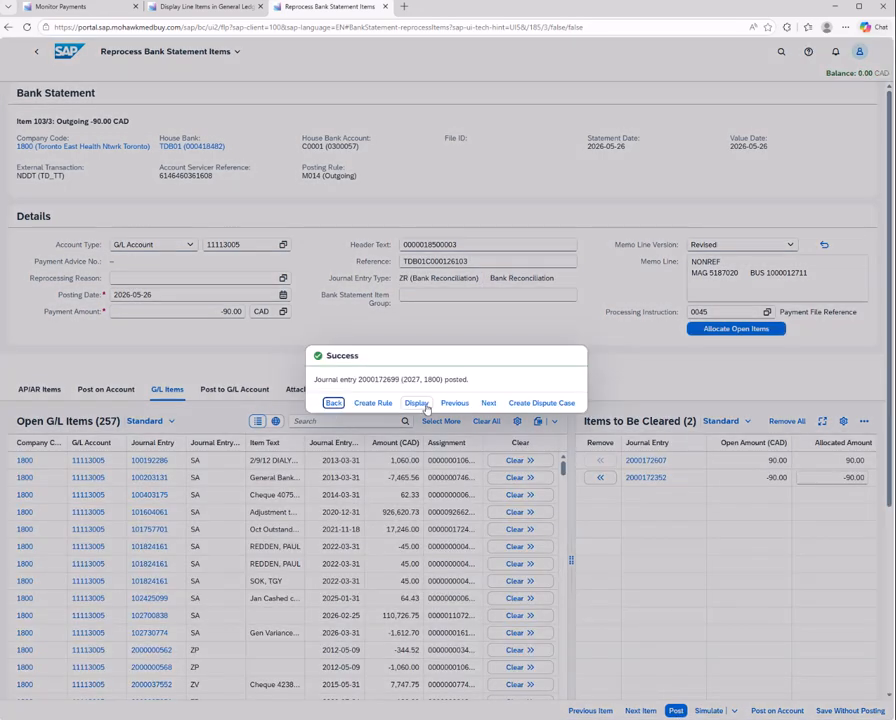
click(334, 403)
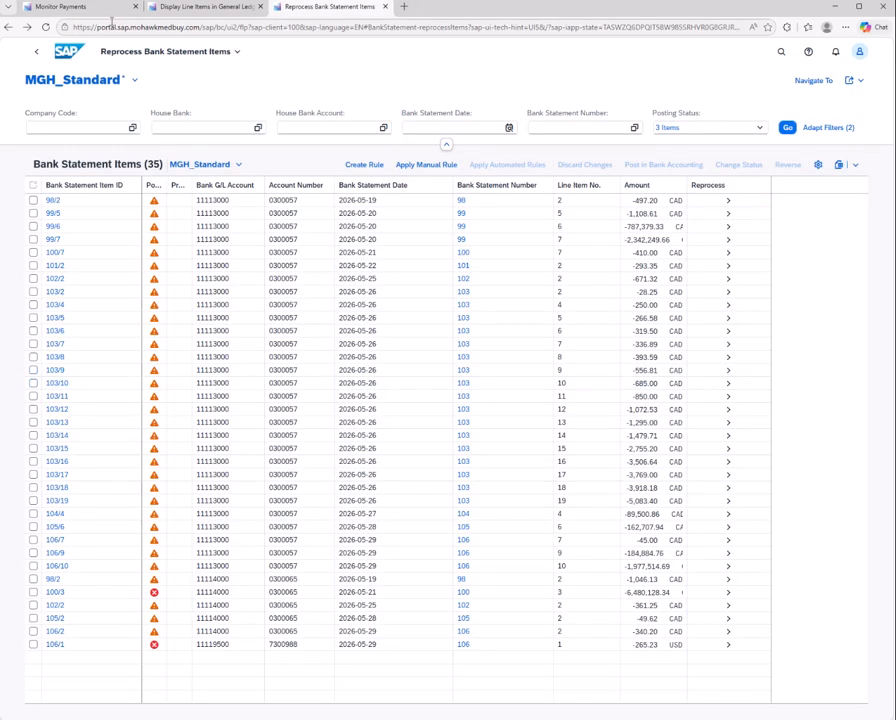
Check the remaining payment batches in Monitor Payments, and examine the posted documents of bank statement item 104/4
click(90, 7)
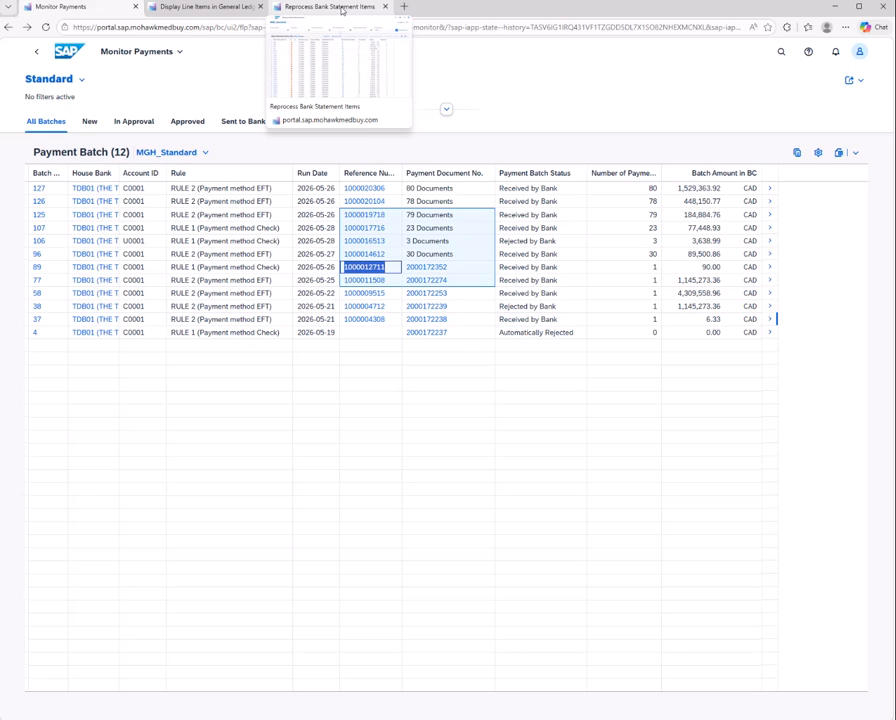
click(339, 8)
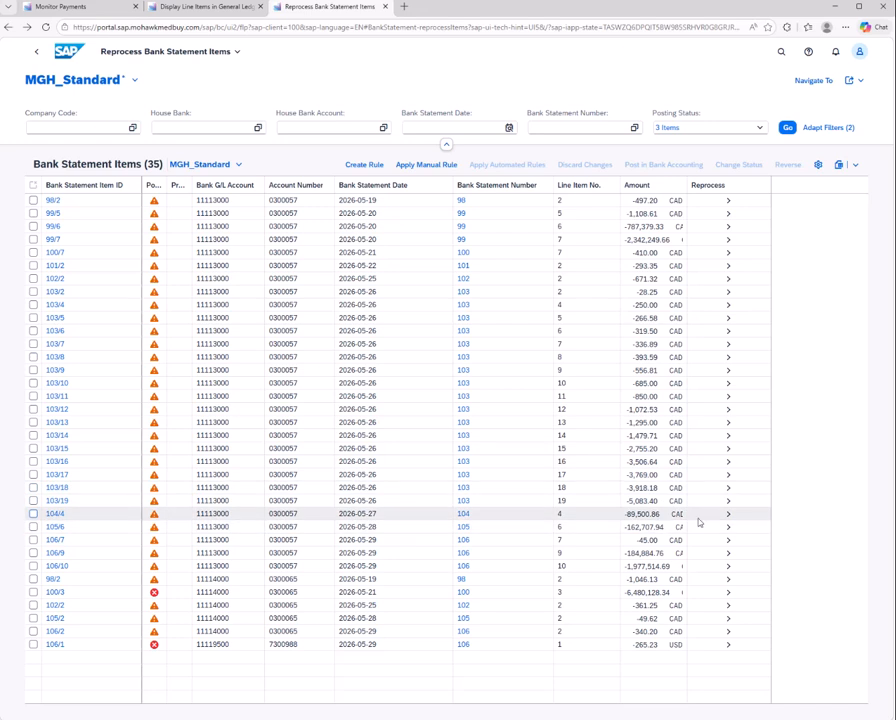
click(729, 515)
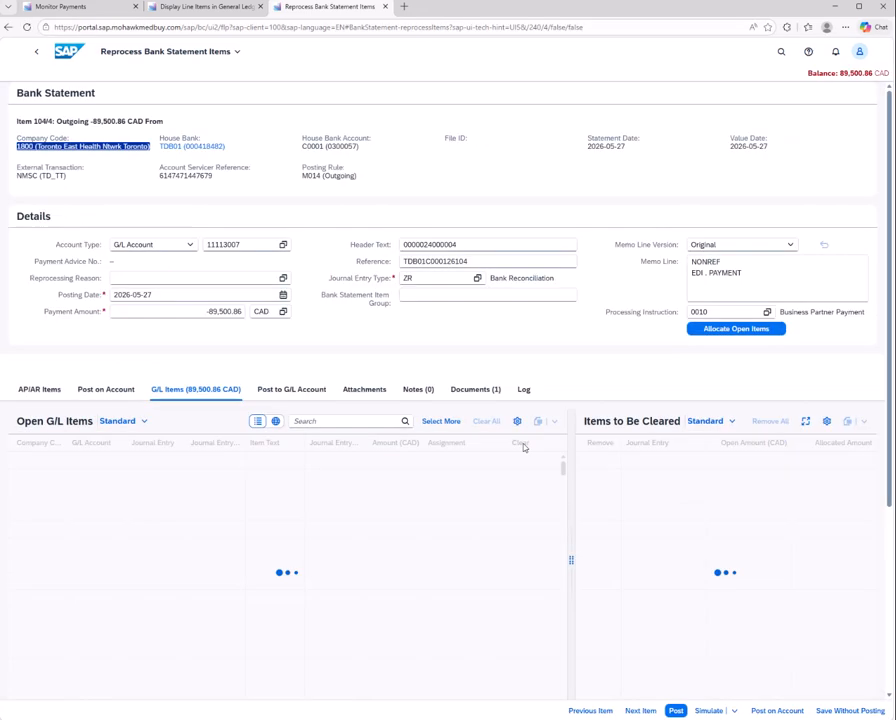
click(476, 391)
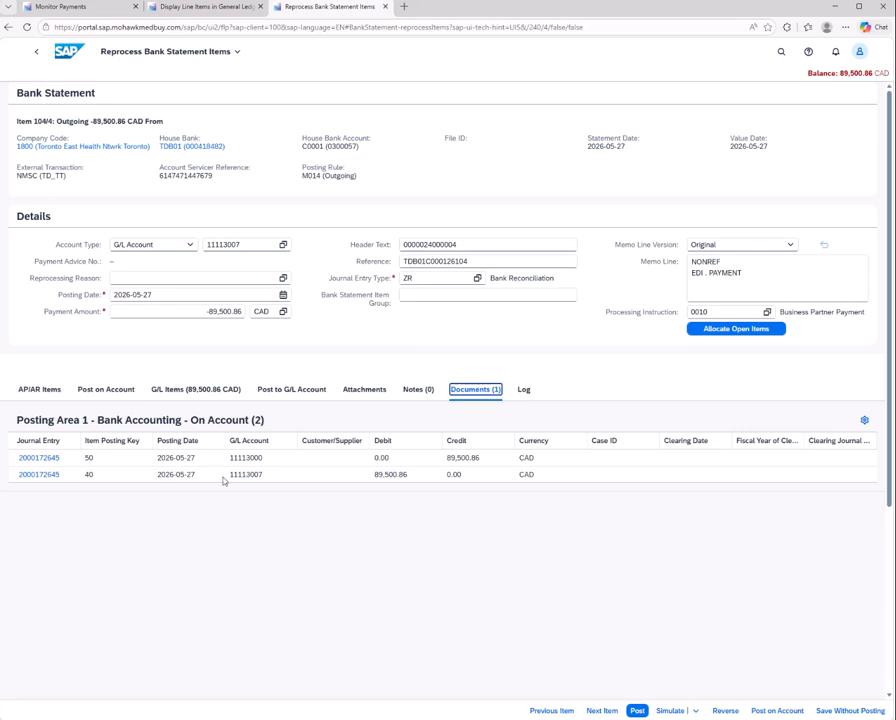
click(38, 51)
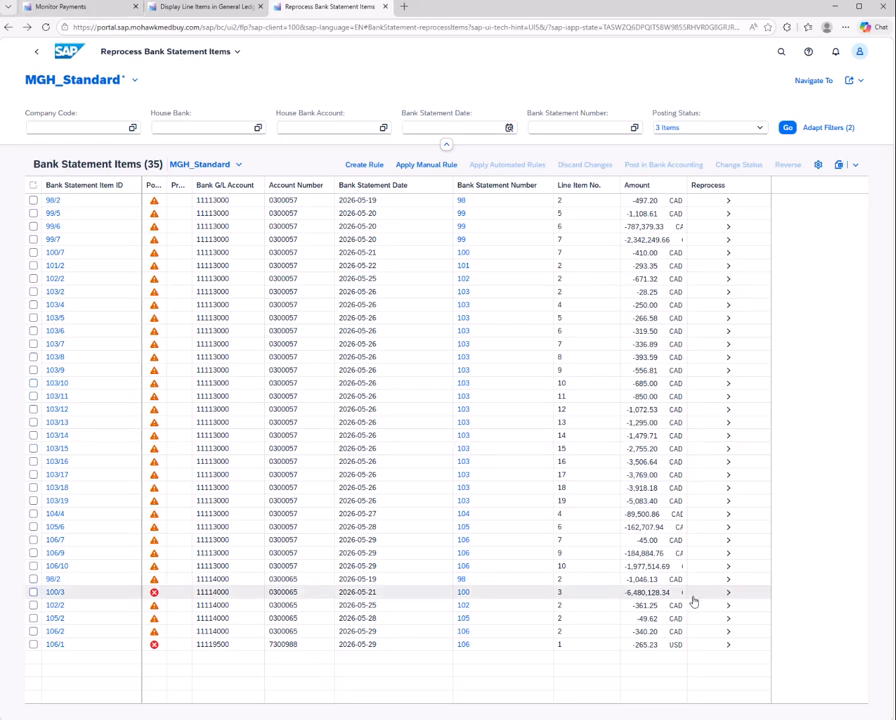
click(727, 514)
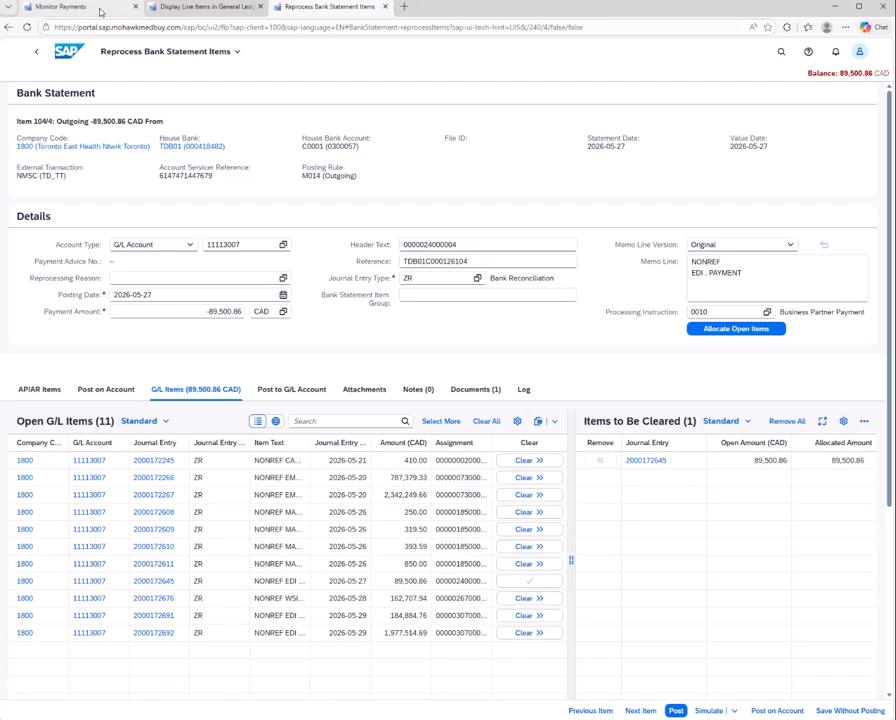
click(62, 7)
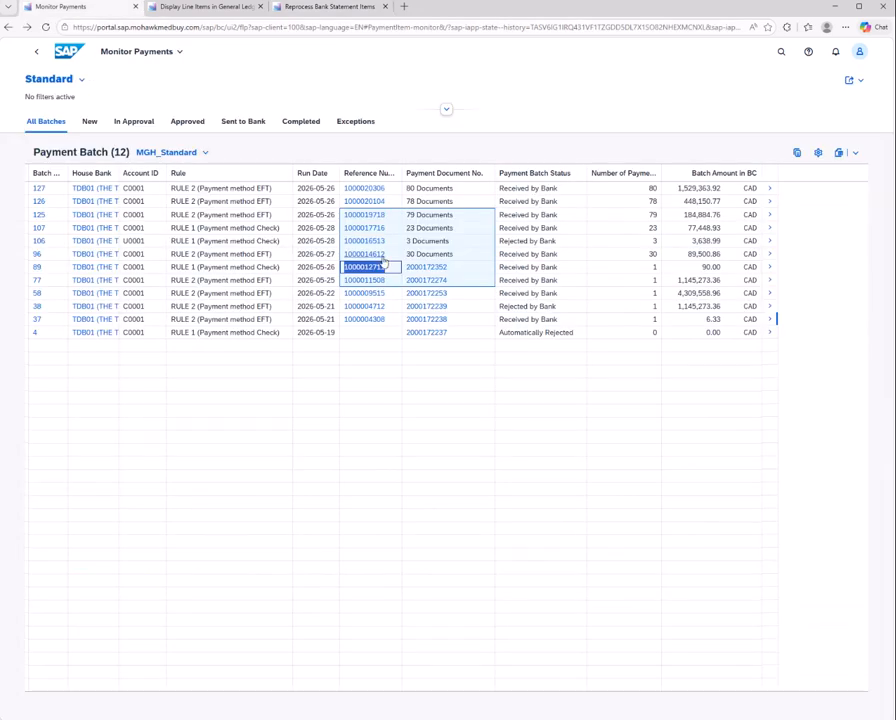
key(Up)
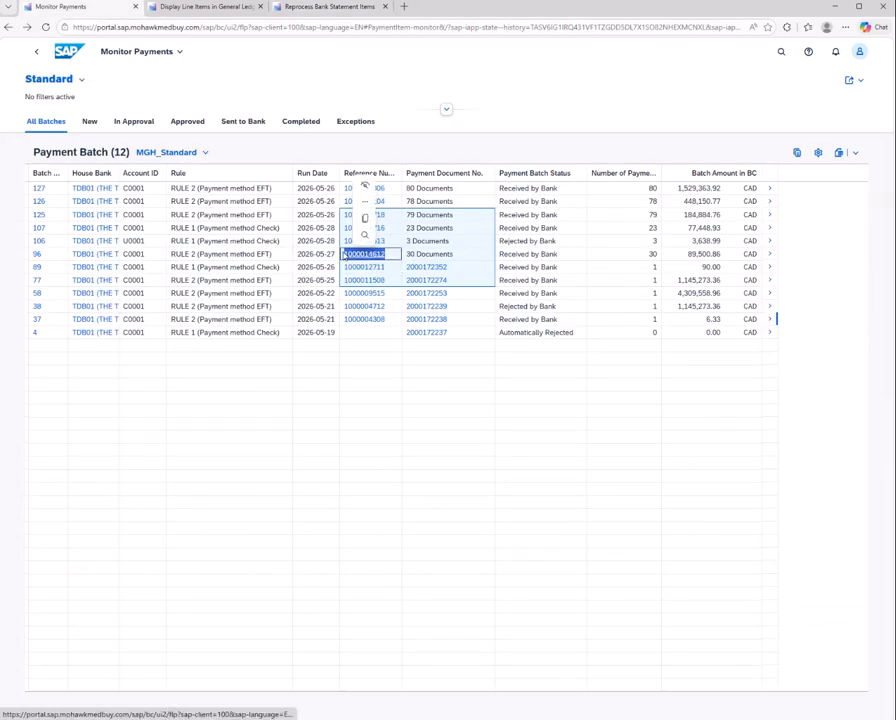
click(316, 7)
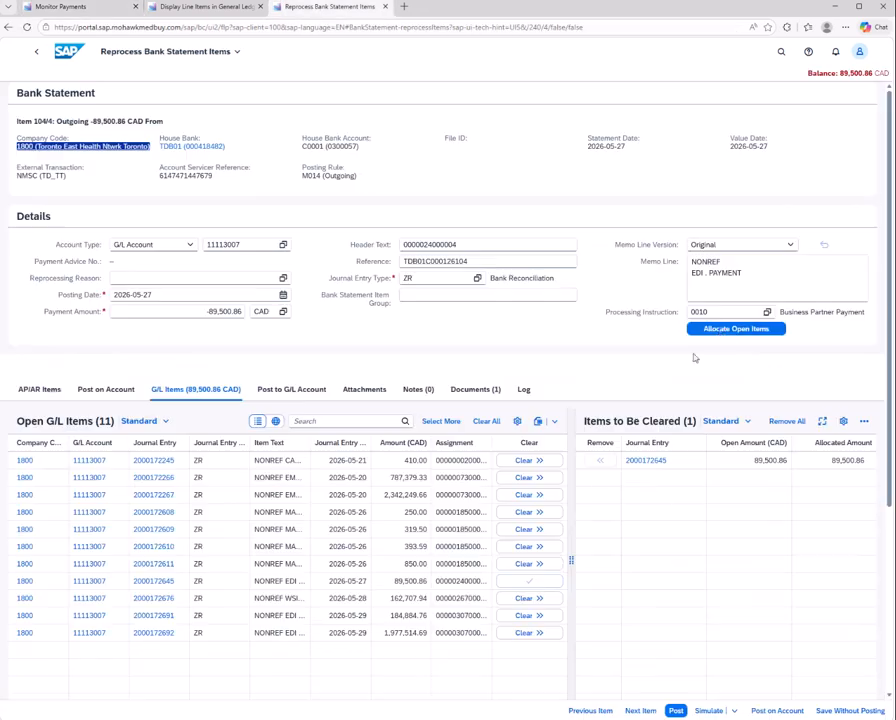
click(762, 275)
key(ctrl+v)
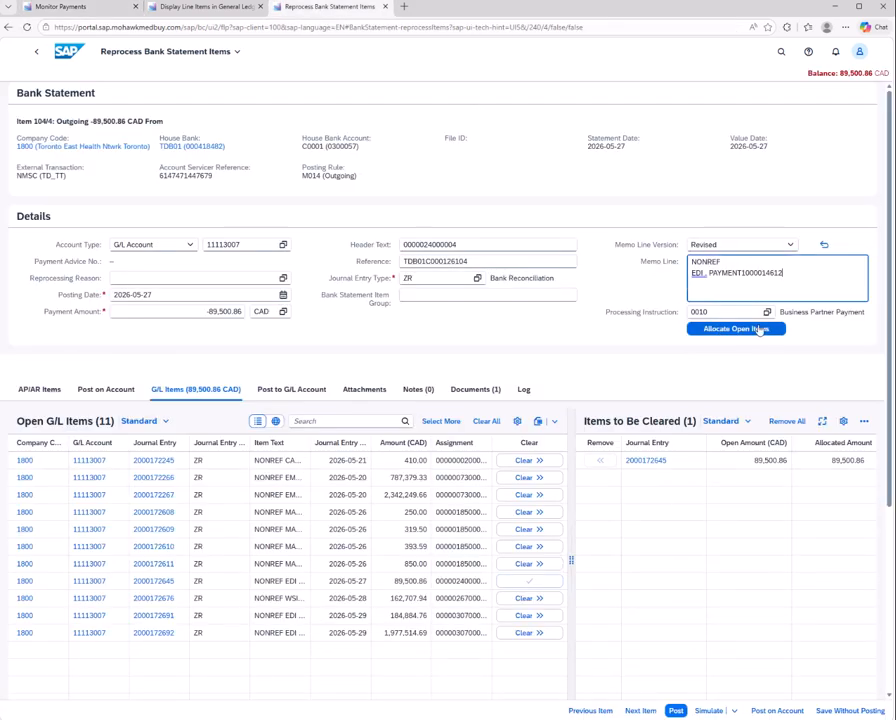
click(767, 313)
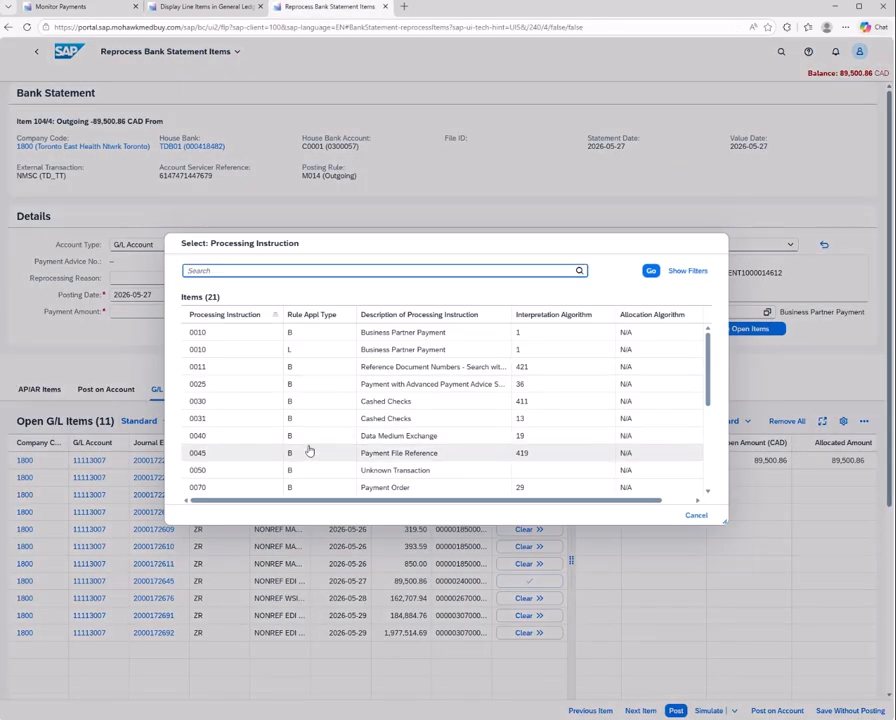
click(386, 455)
Reallocate the open items for item 104/4, review the items to be cleared, and simulate the clearing journal entry
click(712, 330)
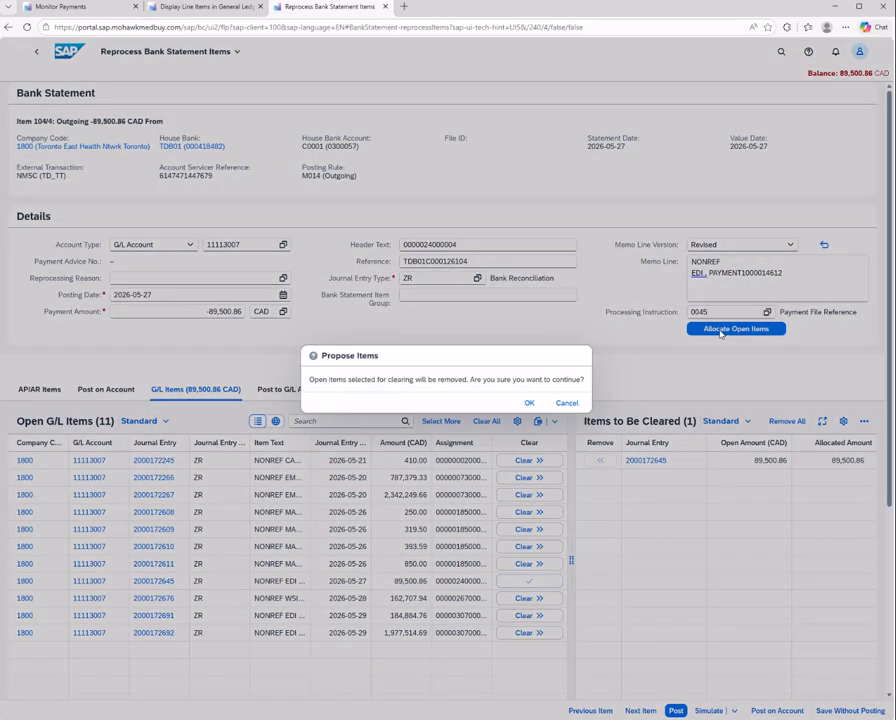
click(526, 402)
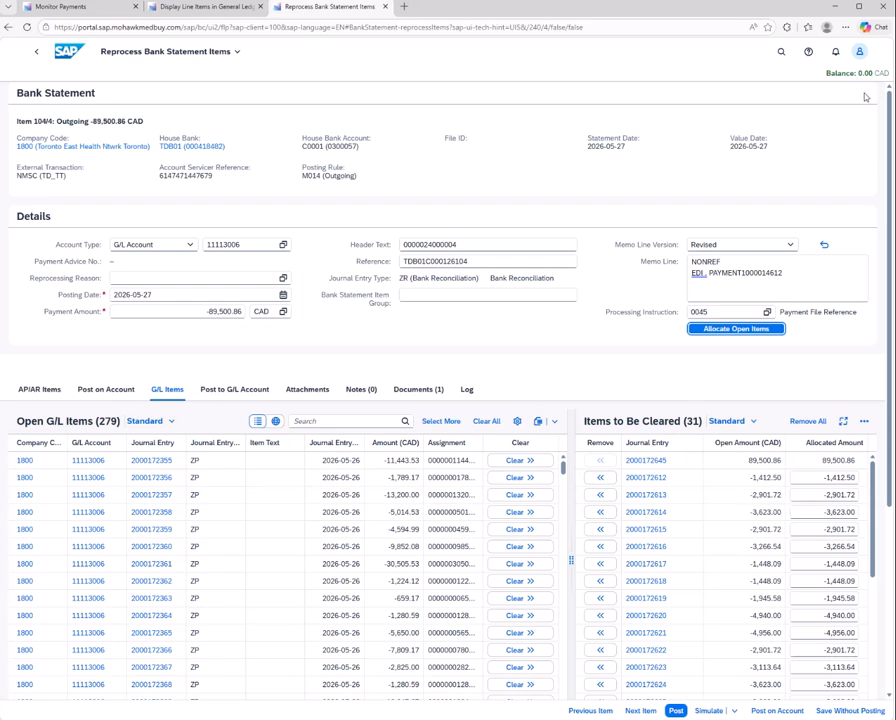
scroll(744, 549, down, 8)
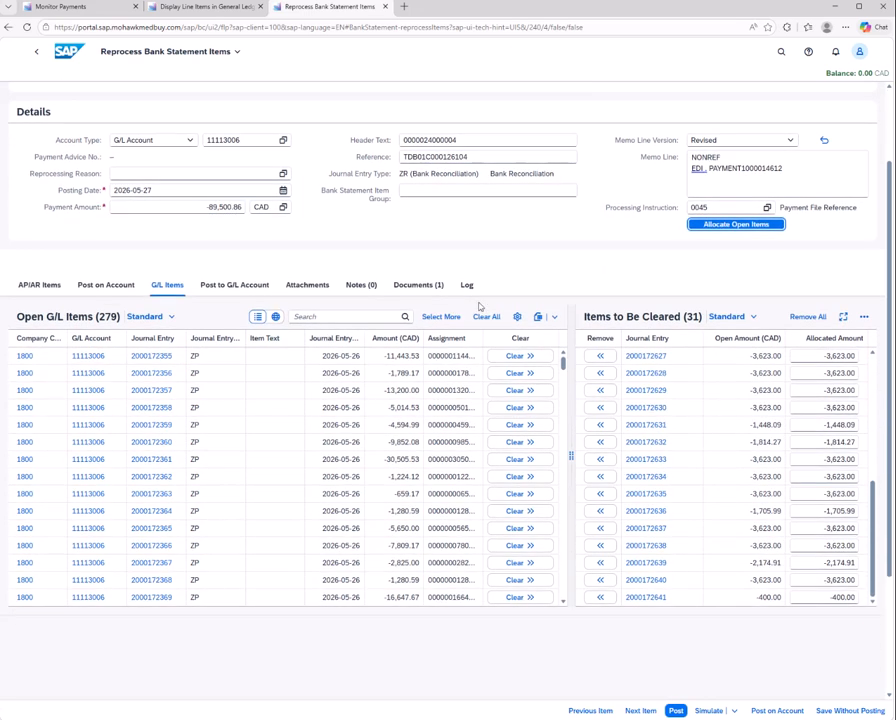
click(707, 710)
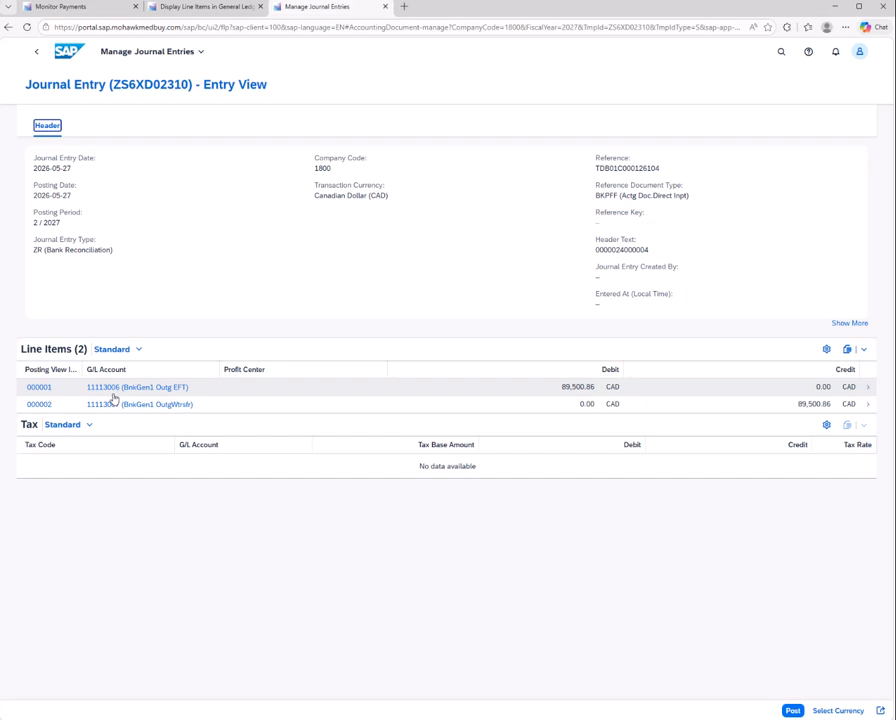
Close the simulation, recheck the G/L items to be cleared for item 104/4, and post its clearing journal entry
click(36, 51)
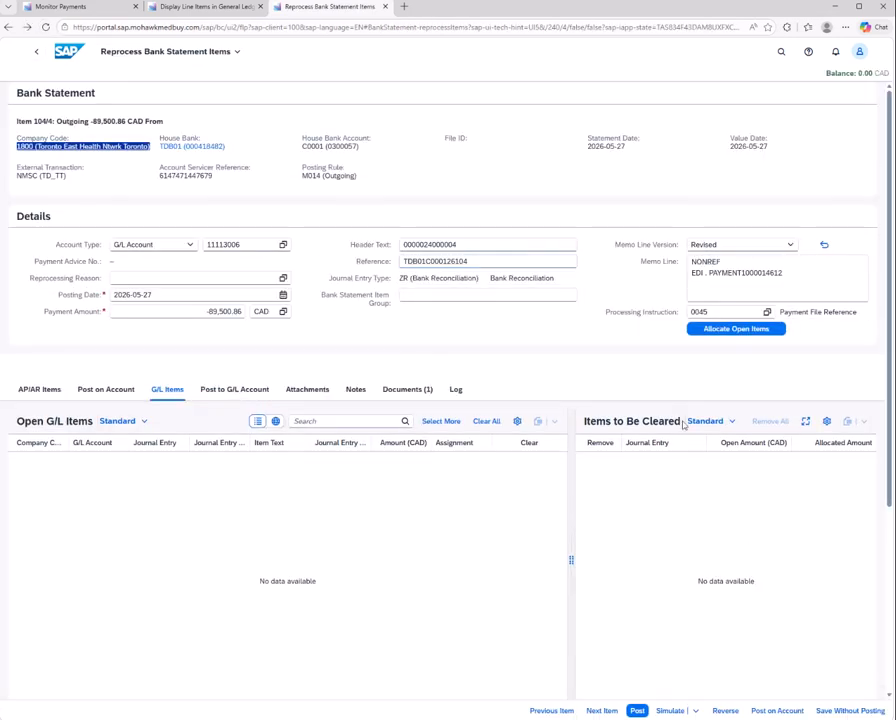
click(167, 390)
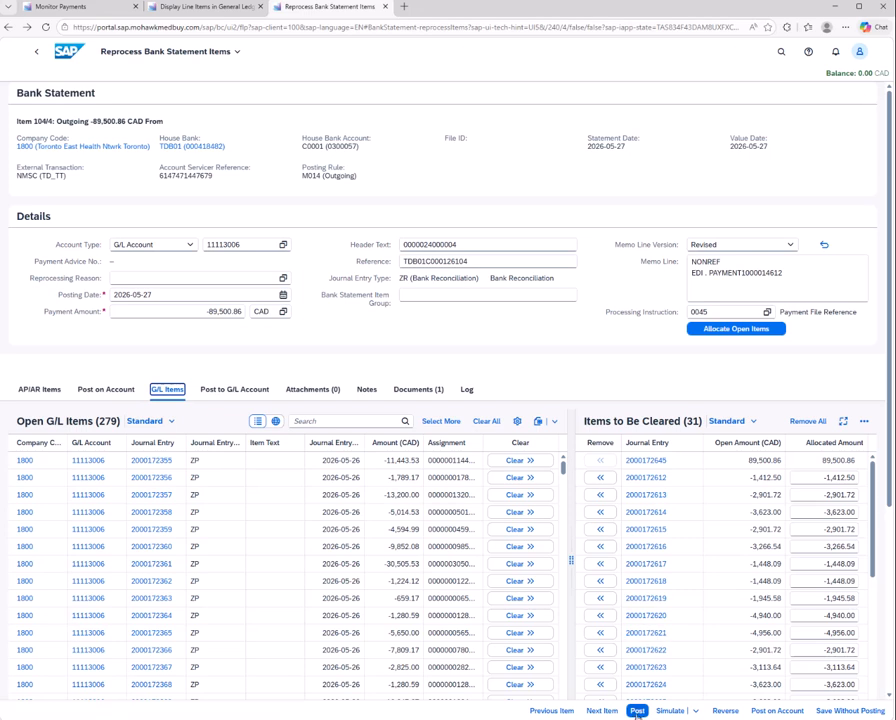
click(637, 711)
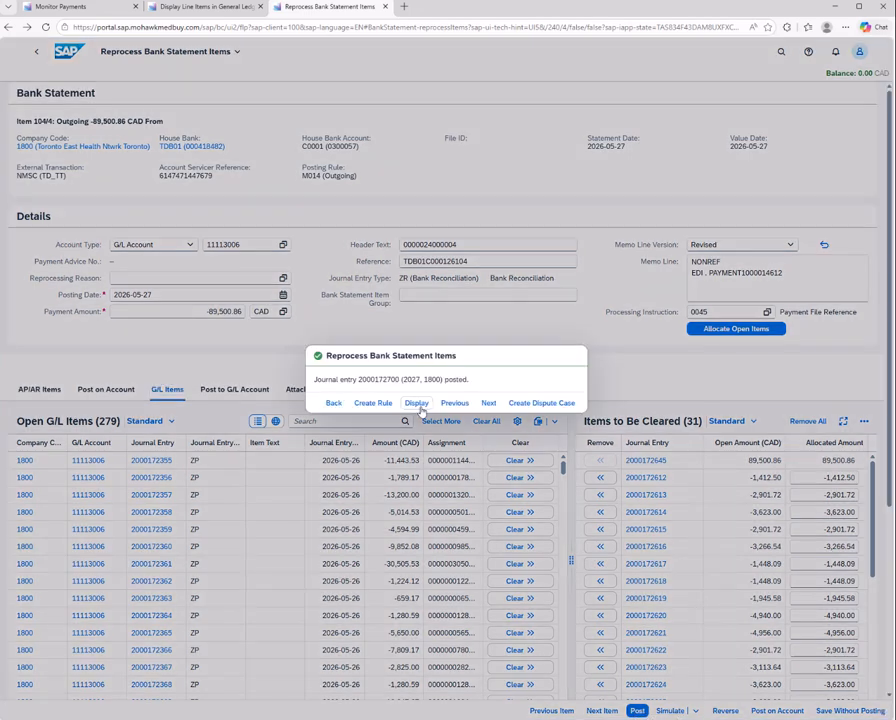
click(333, 404)
Compare the remaining payment batch amounts in Monitor Payments with the outgoing amounts listed in Reprocess Bank Statement Items
click(95, 10)
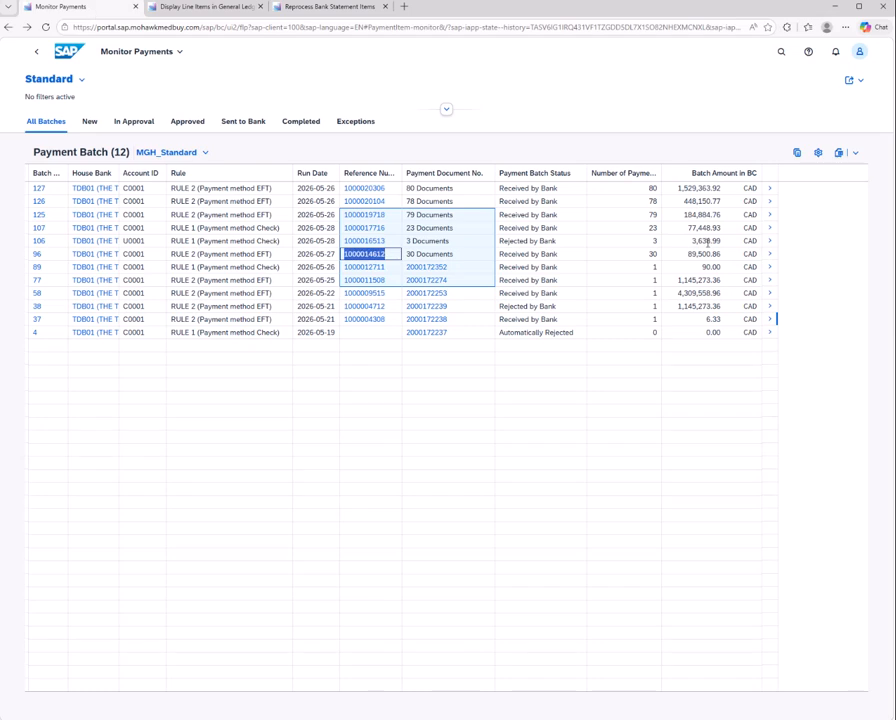
click(330, 7)
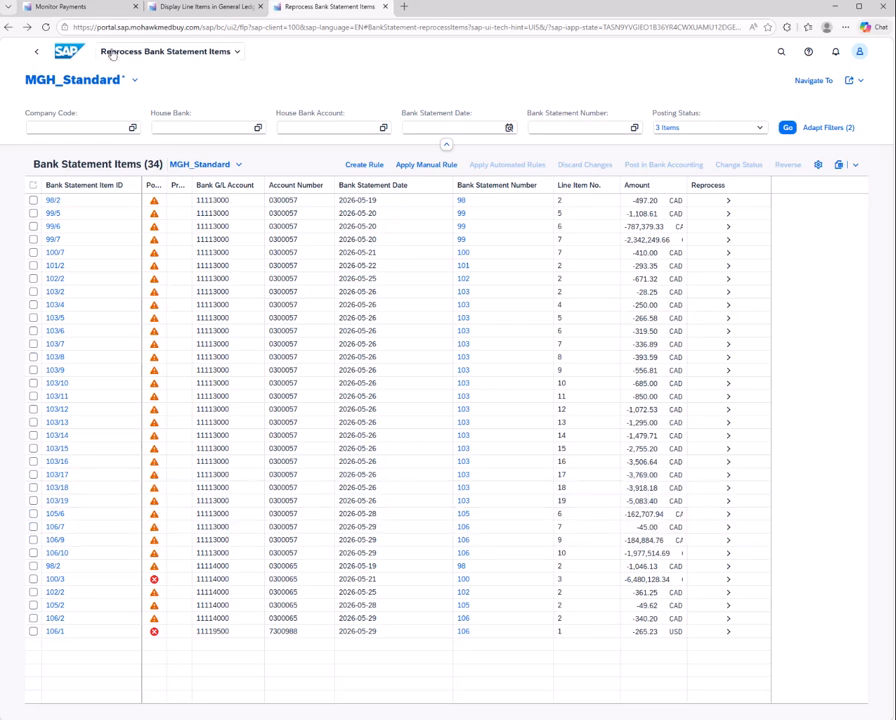
click(60, 6)
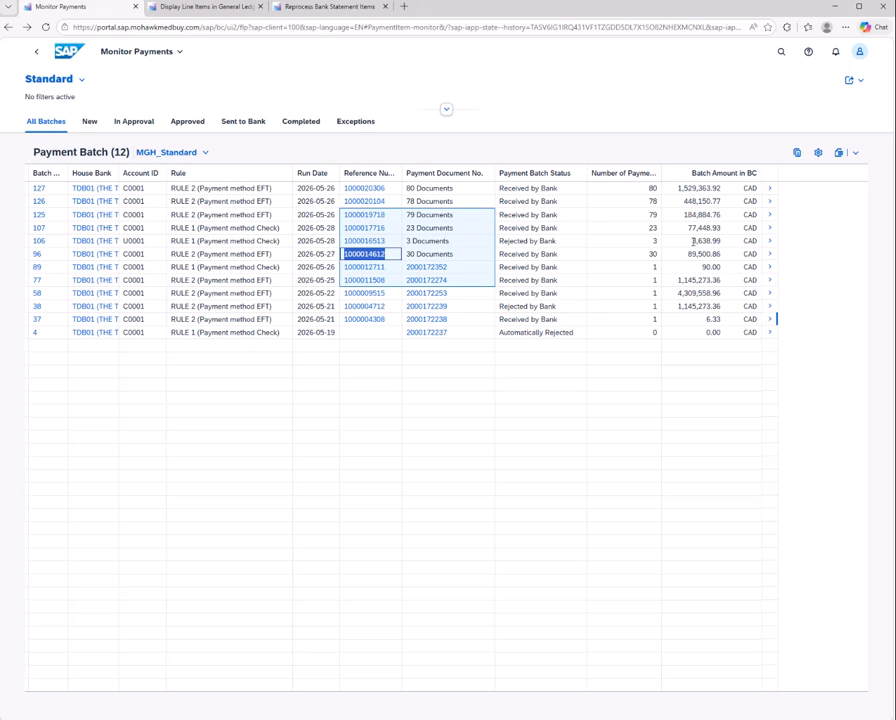
click(336, 7)
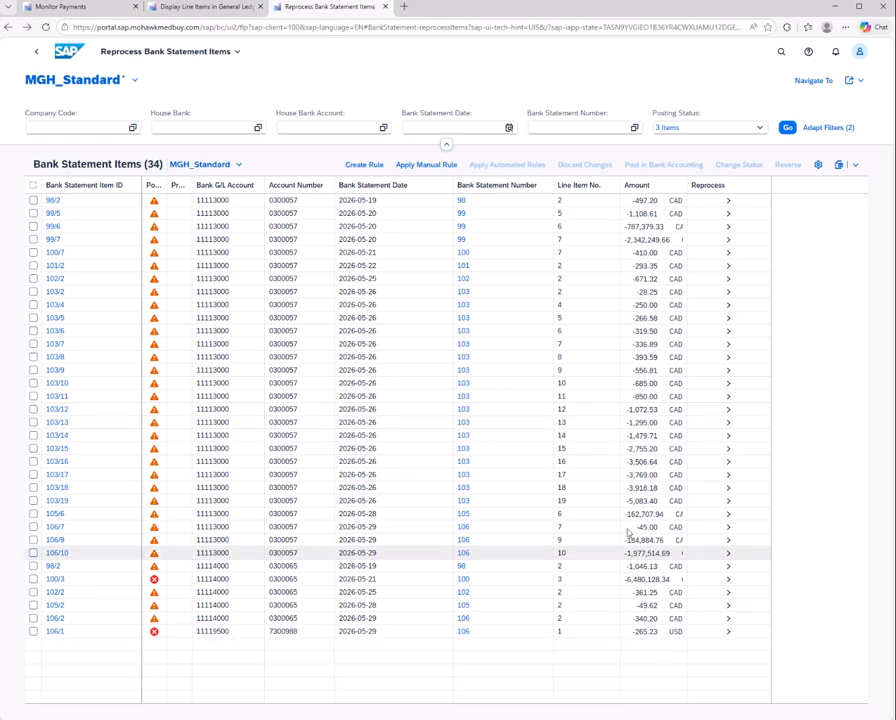
click(62, 6)
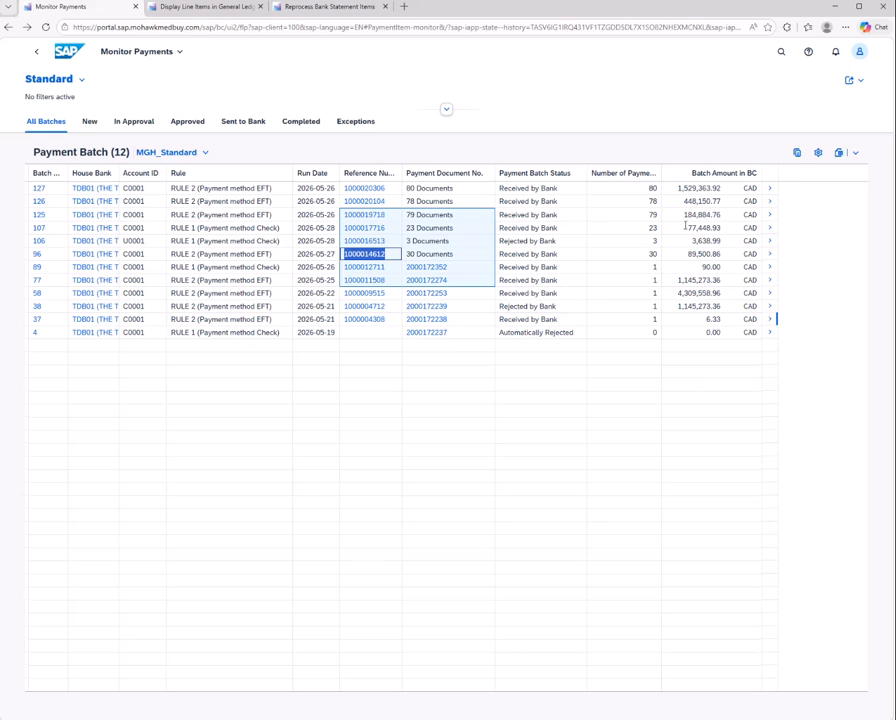
click(327, 11)
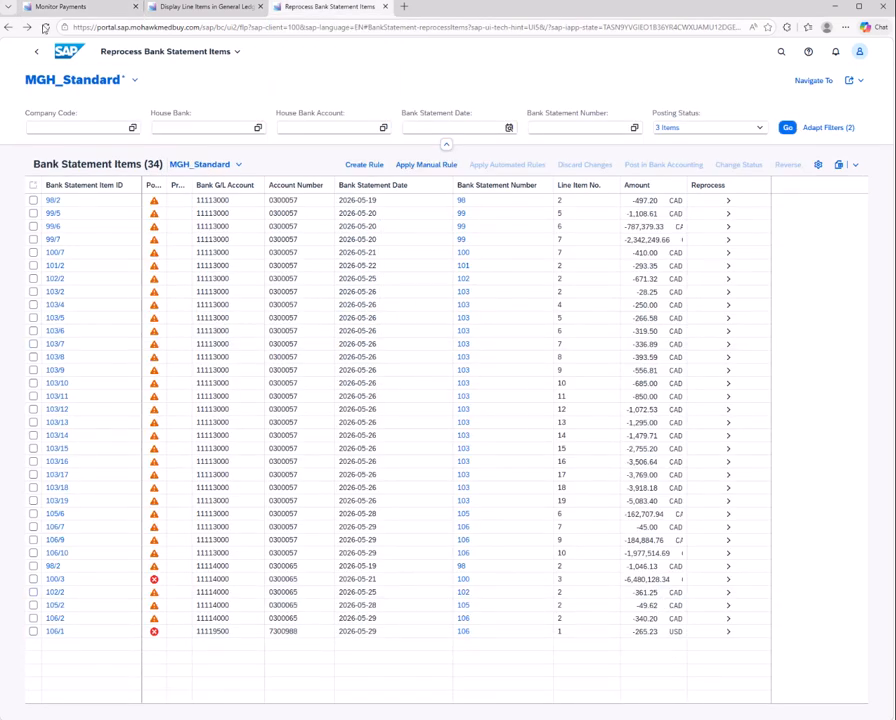
click(103, 8)
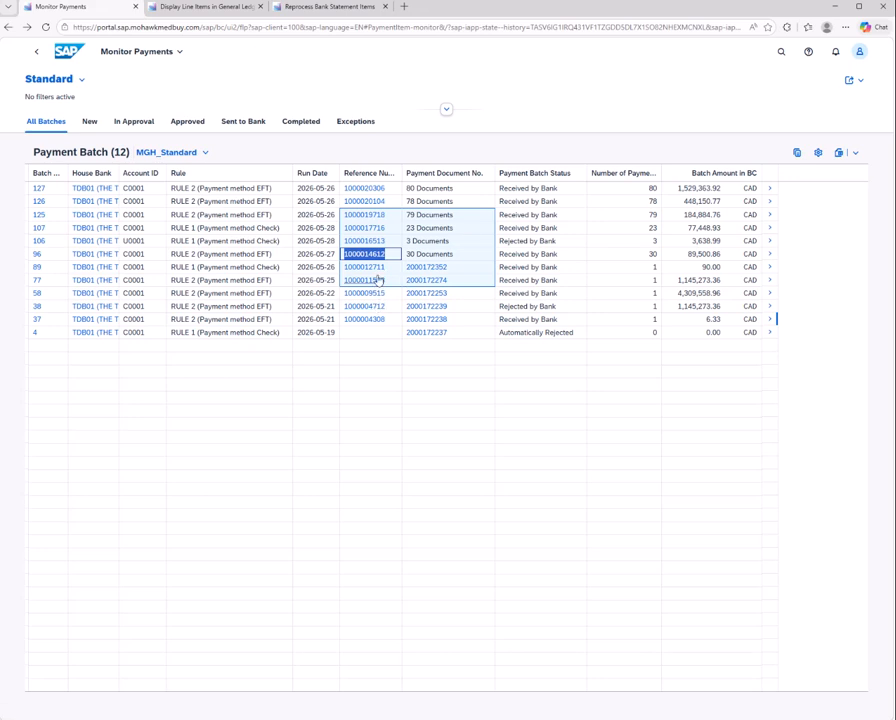
click(314, 8)
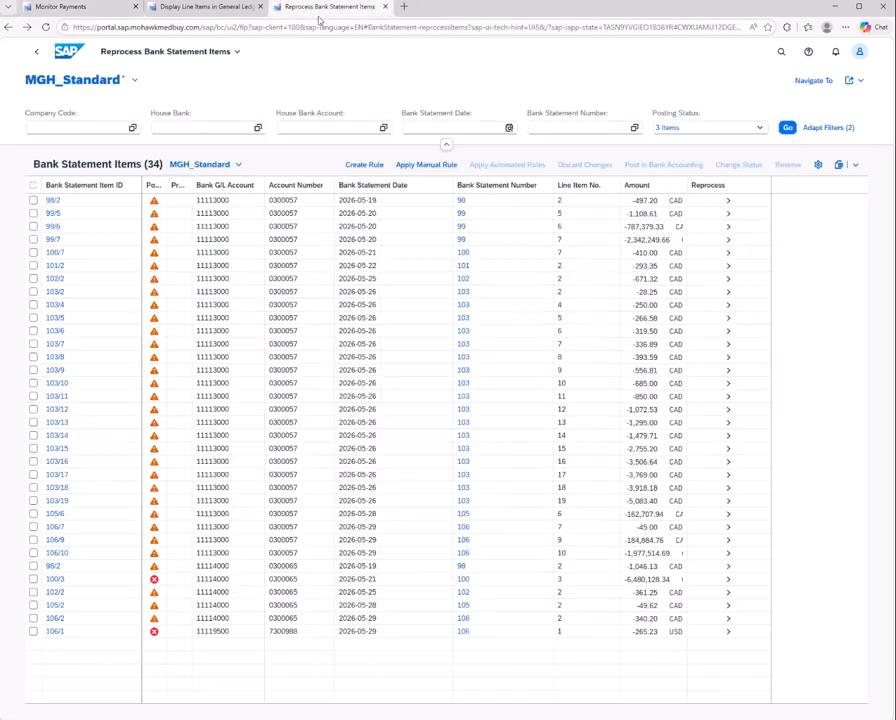